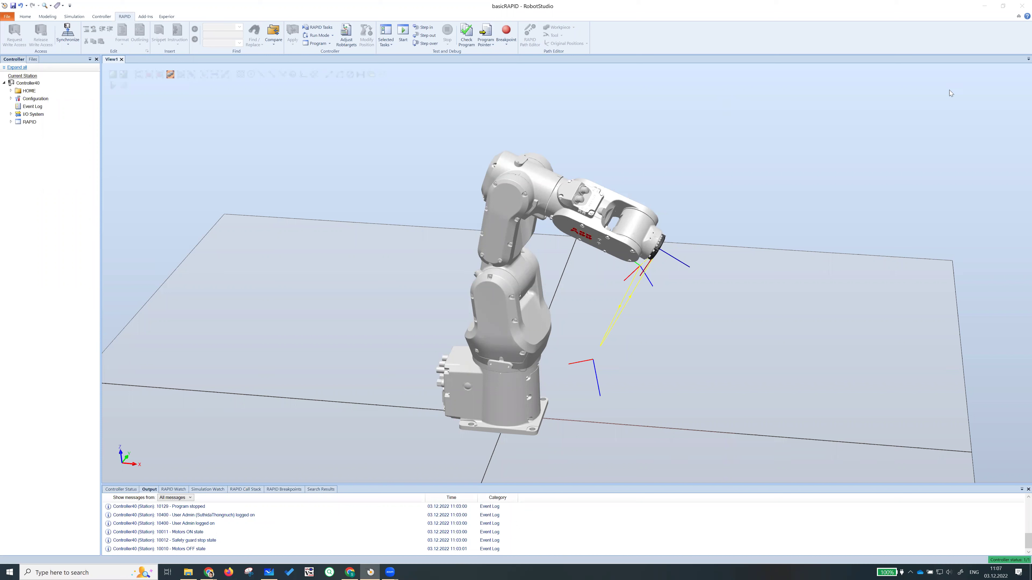
# Expand the T_ROB1 task to list Path_10's move instructions, work objects and targets.
pyautogui.keyDown('ctrl'); pyautogui.keyDown('shift'); pyautogui.moveTo(664, 382); pyautogui.dragTo(449, 335); pyautogui.keyUp('shift'); pyautogui.keyUp('ctrl')
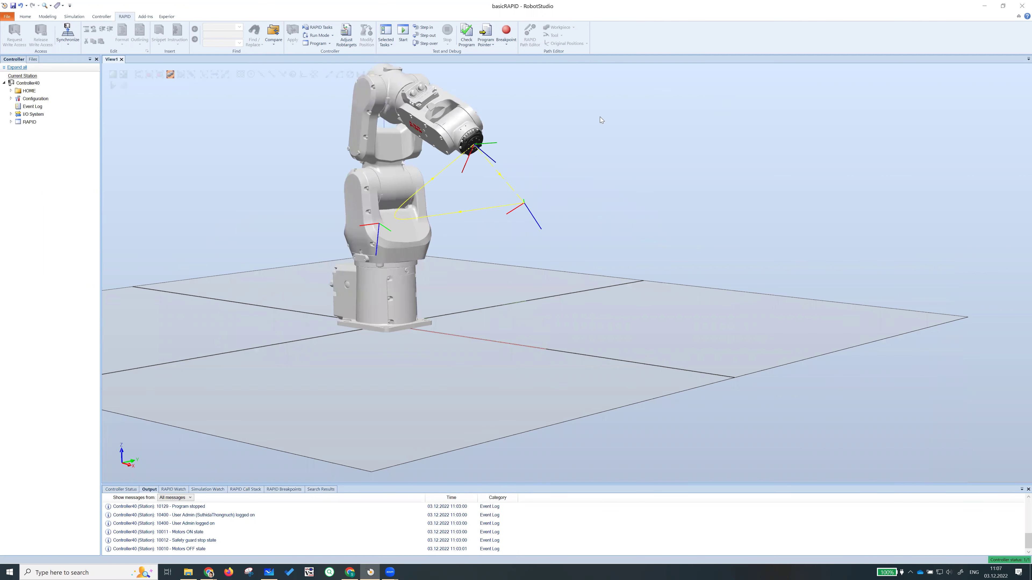
pyautogui.click(25, 16)
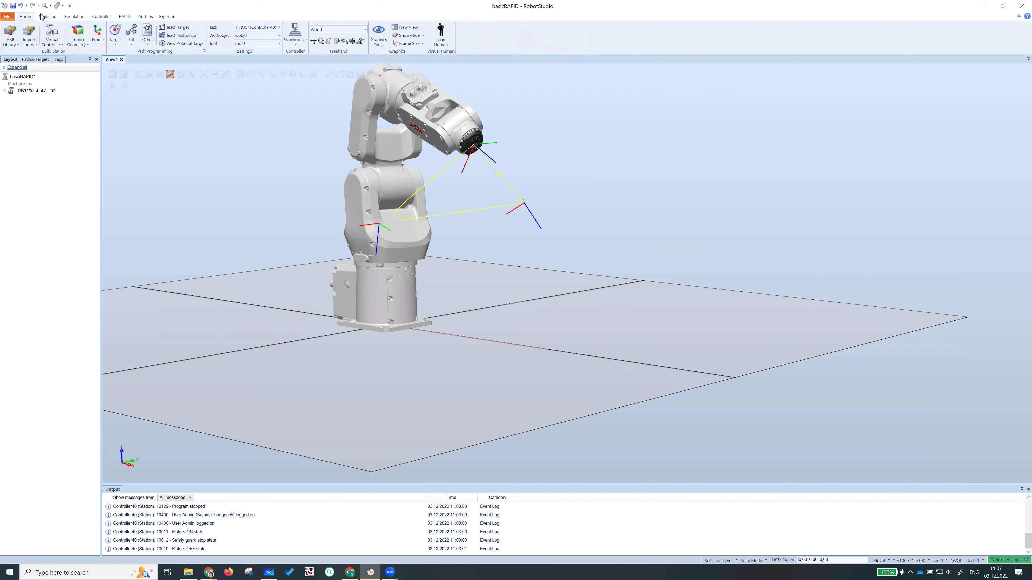
pyautogui.click(35, 59)
pyautogui.click(4, 92)
pyautogui.click(9, 100)
pyautogui.click(17, 116)
pyautogui.click(17, 131)
pyautogui.click(23, 146)
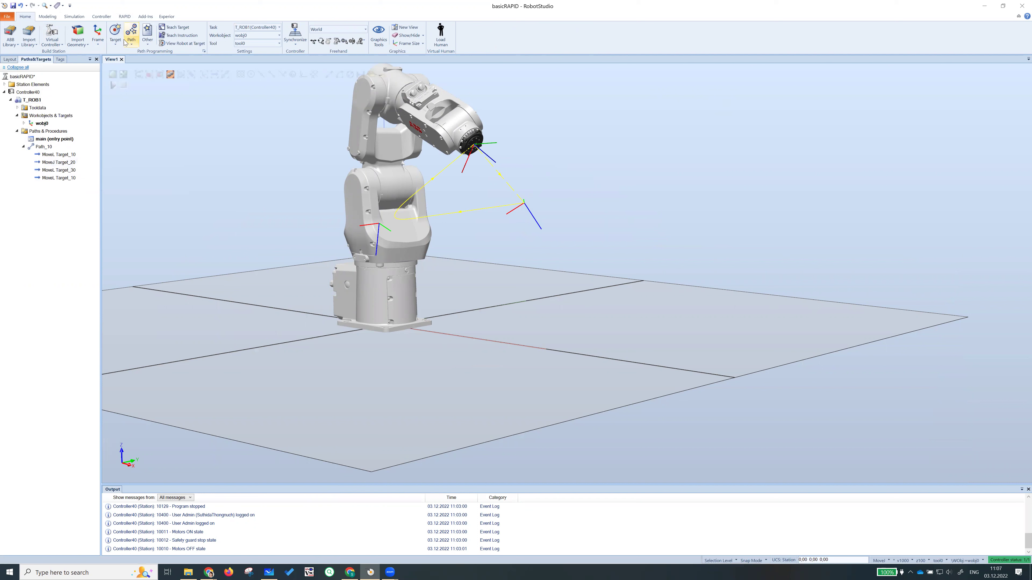
# Review the Module1 RAPID code under T_ROB1, then return to the Simulation tools.
pyautogui.click(126, 18)
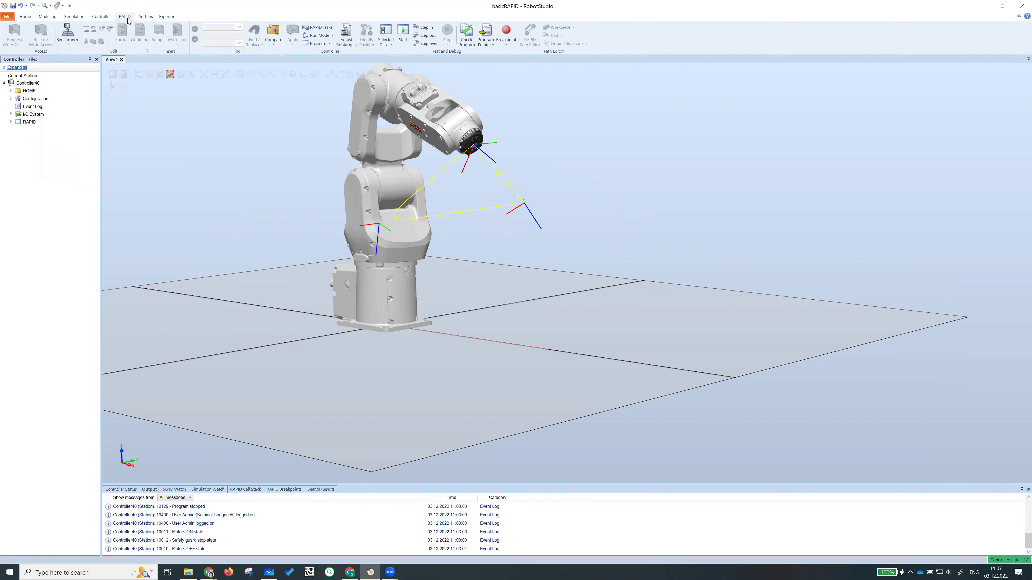
pyautogui.click(11, 122)
pyautogui.click(17, 130)
pyautogui.click(24, 144)
pyautogui.click(43, 145)
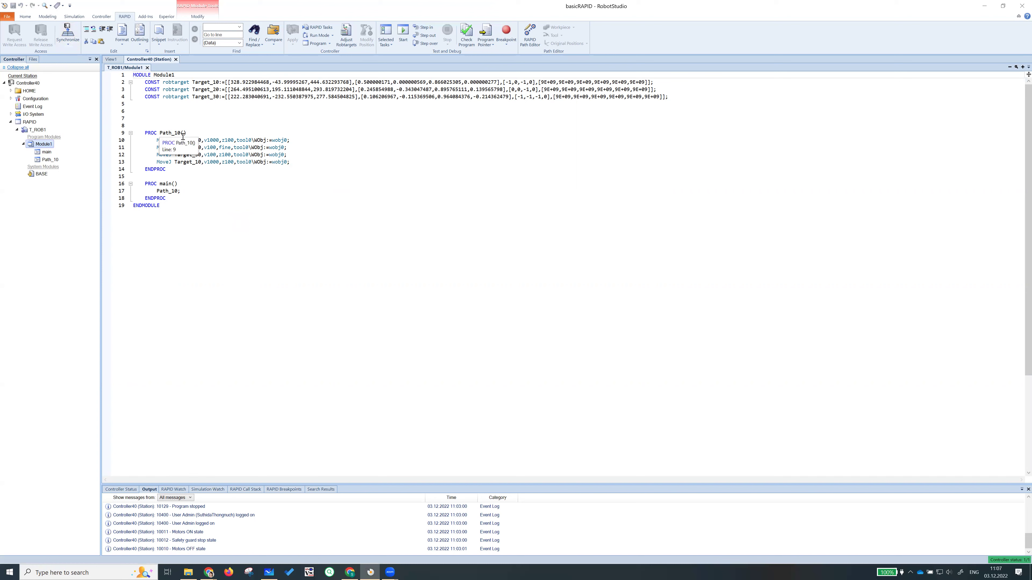
pyautogui.click(108, 18)
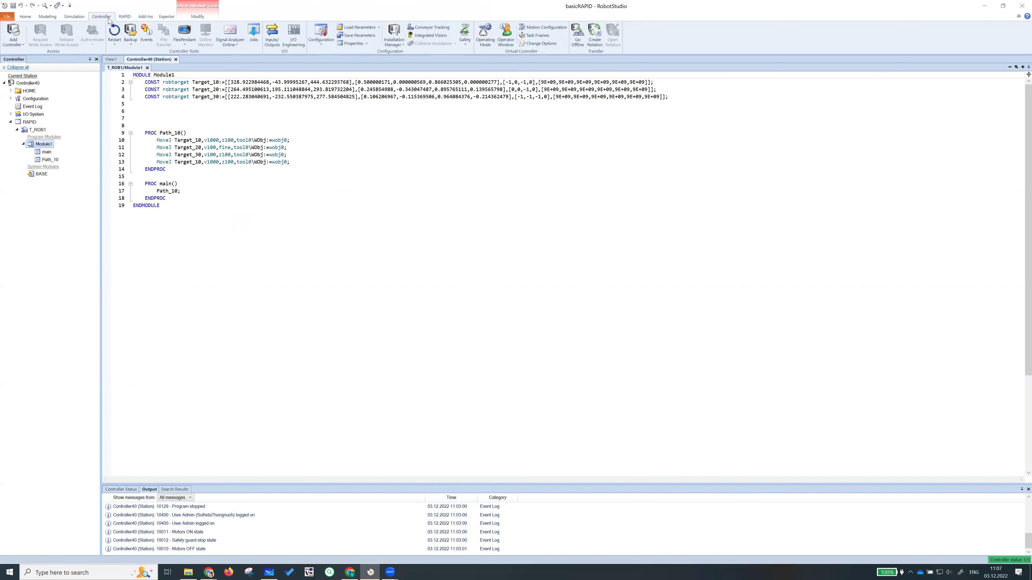
pyautogui.click(75, 17)
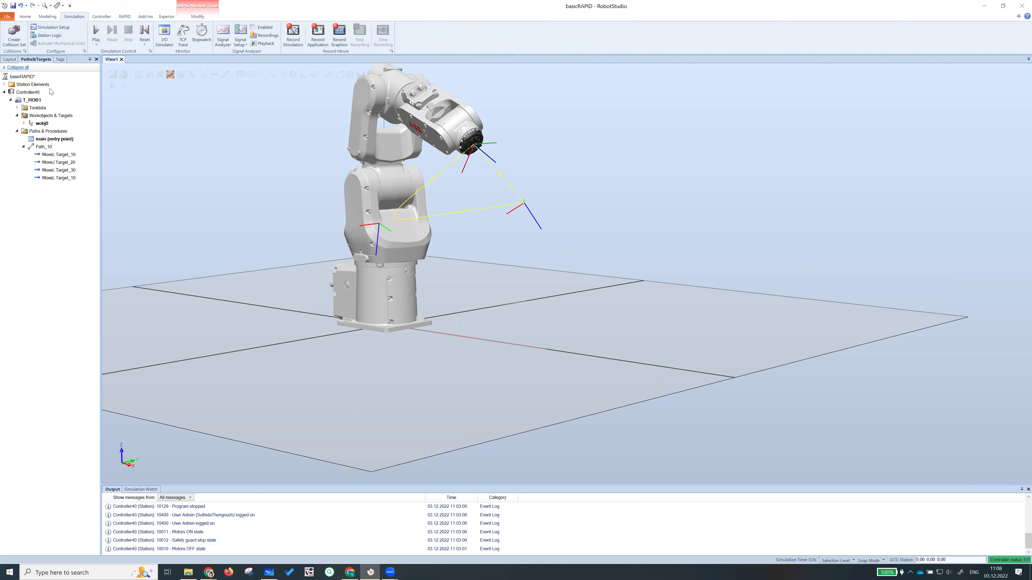
pyautogui.click(47, 18)
pyautogui.click(24, 17)
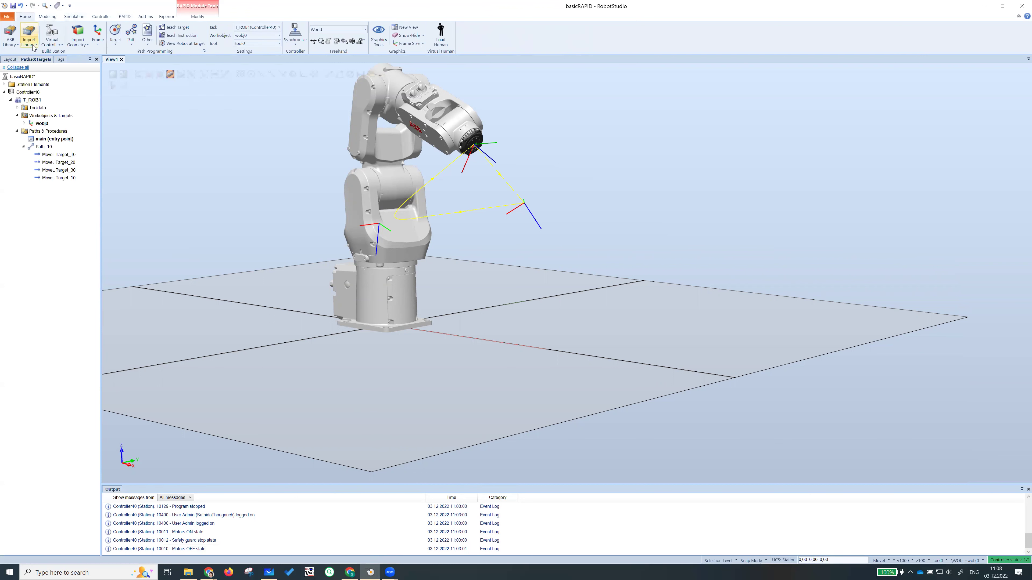
pyautogui.click(29, 36)
pyautogui.moveTo(43, 80)
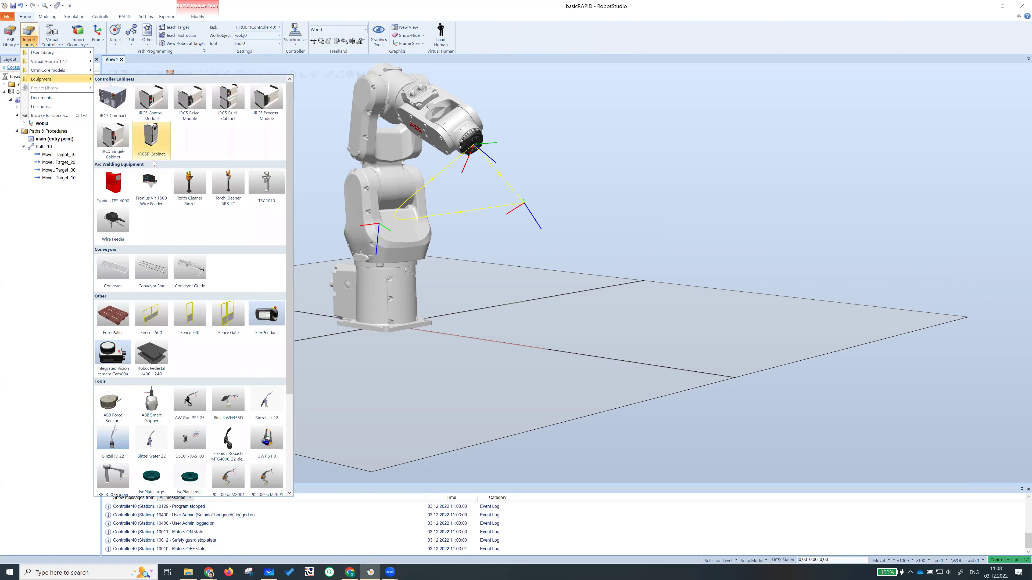
pyautogui.scroll(-2, 151, 317)
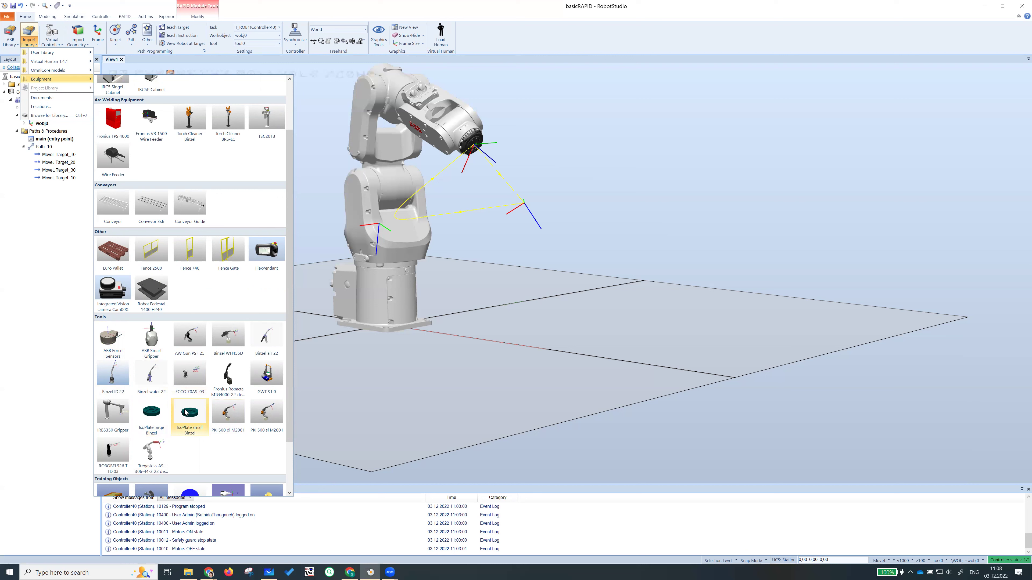
pyautogui.click(333, 389)
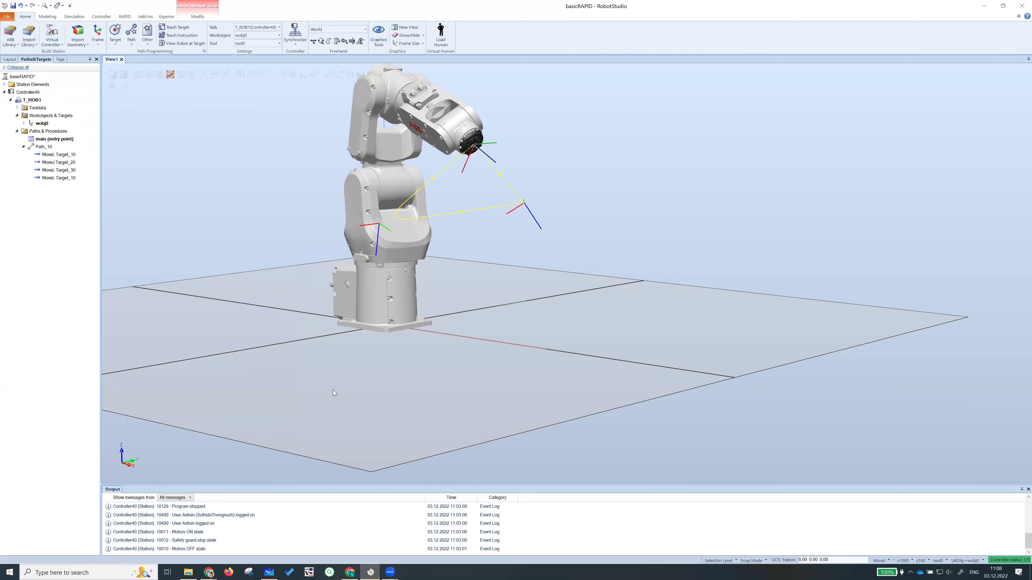
pyautogui.click(349, 572)
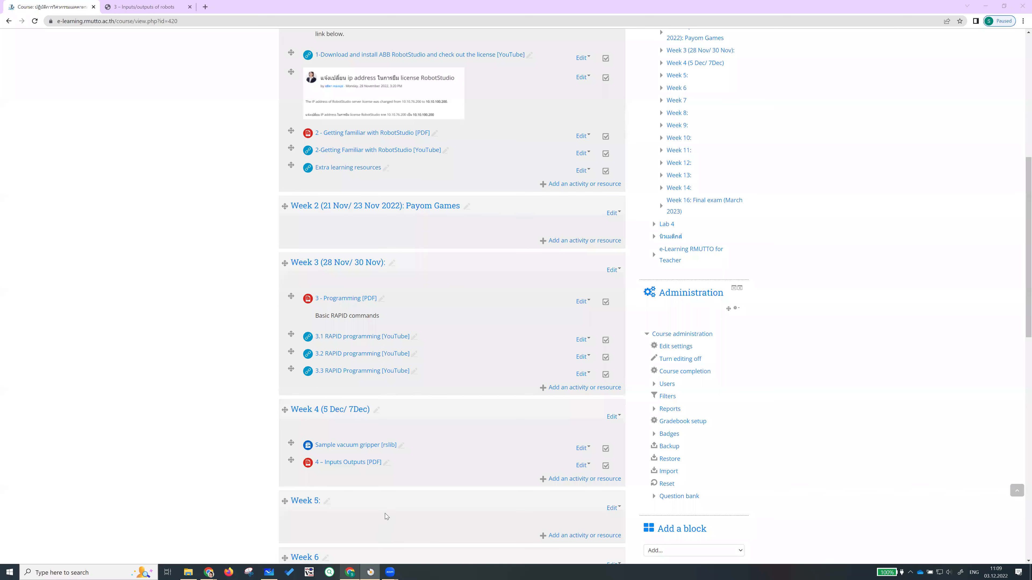
pyautogui.scroll(-2, 193, 216)
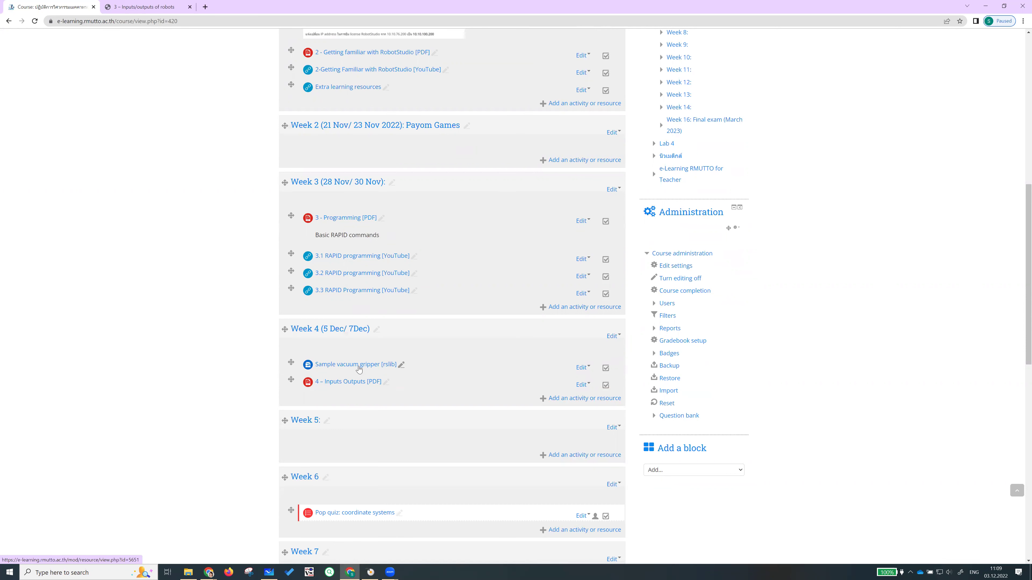
# Show the Layout tree with the IRB1100 robot's base and links expanded.
pyautogui.click(370, 572)
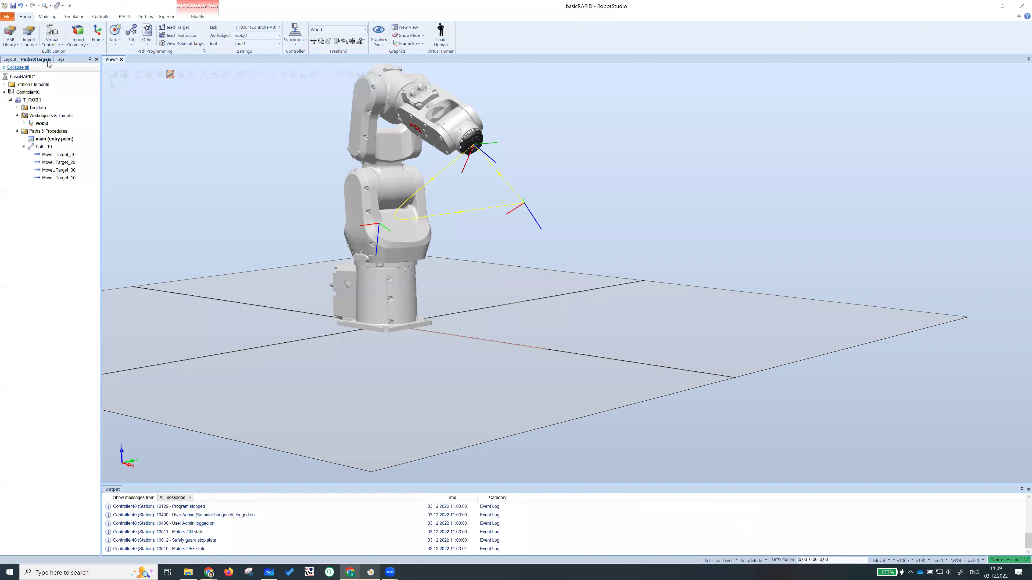
pyautogui.click(10, 60)
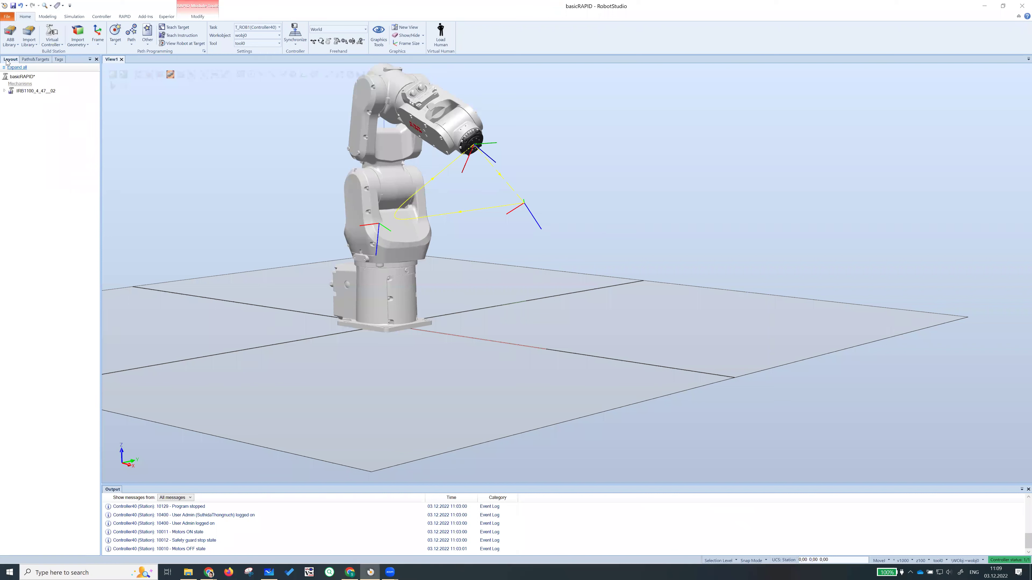
pyautogui.click(4, 90)
pyautogui.click(11, 98)
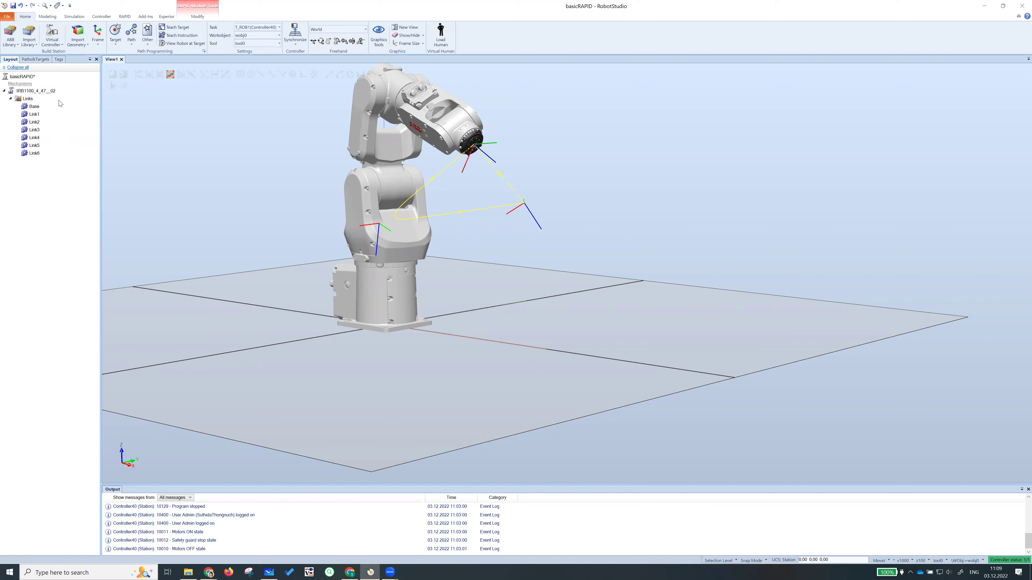
# Import the SC_Tool_VacuumGripper library file from disk into the station.
pyautogui.click(30, 45)
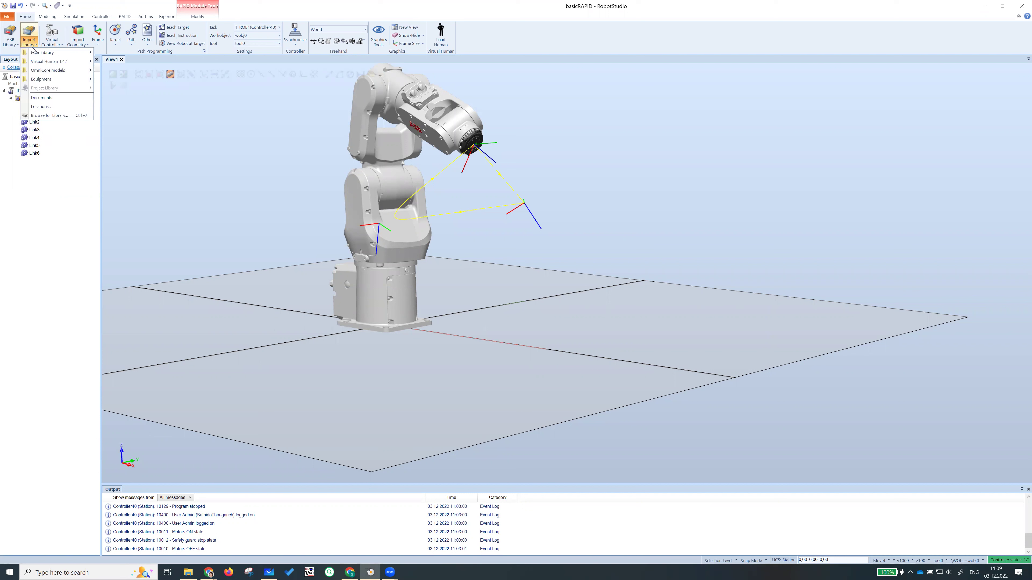
pyautogui.click(63, 117)
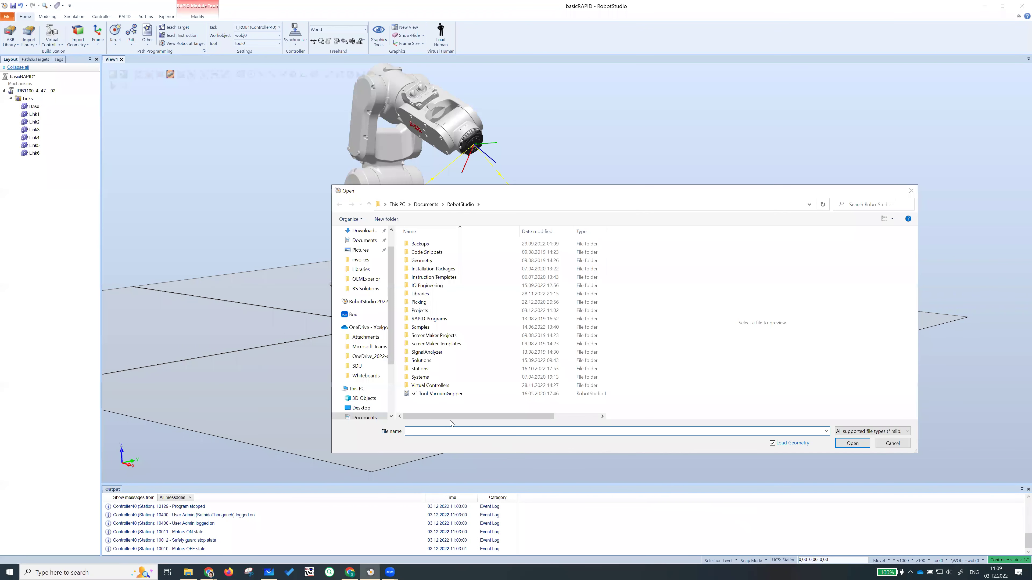
pyautogui.click(430, 397)
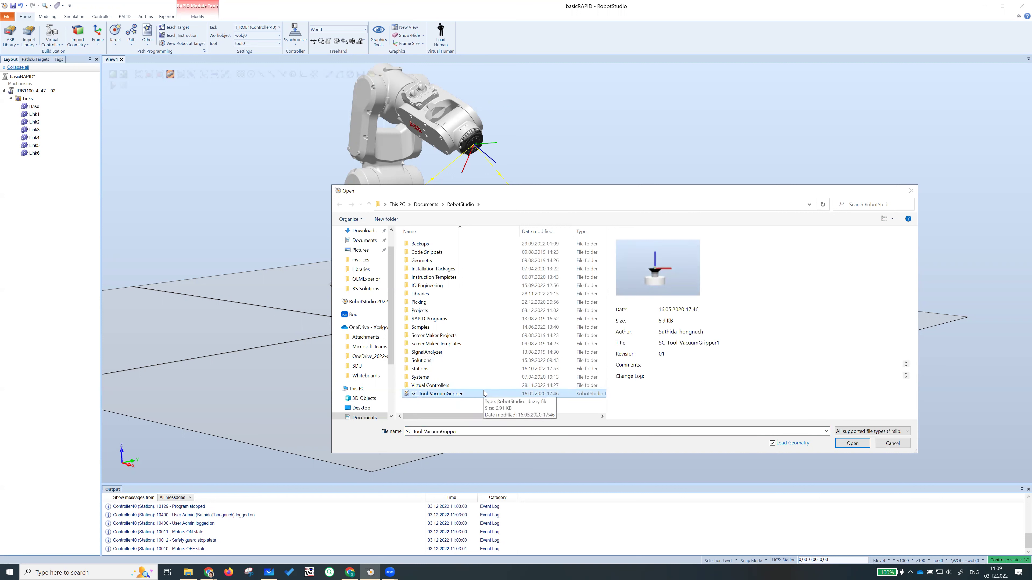
pyautogui.click(851, 444)
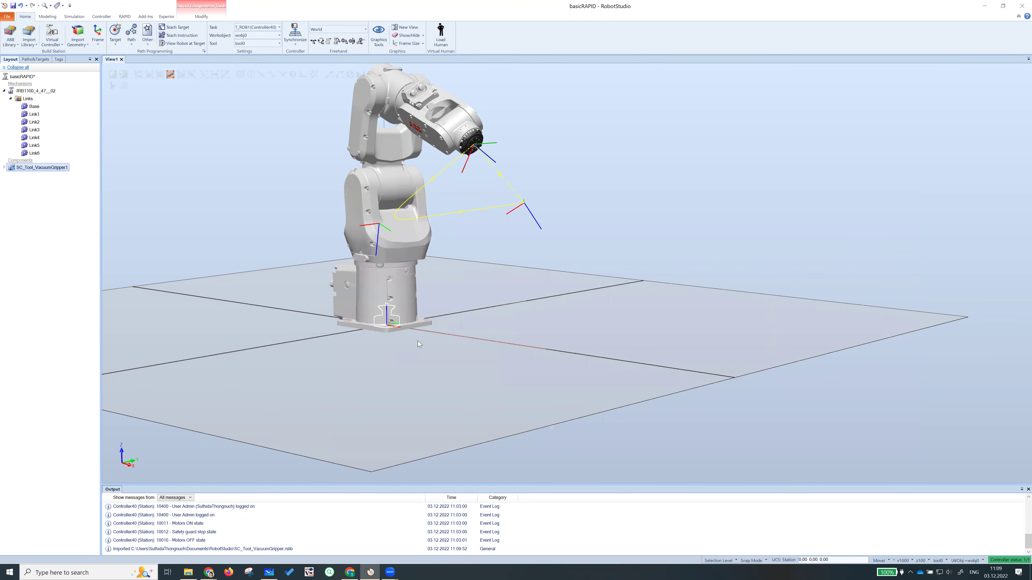
# Attach SC_Tool_VacuumGripper1 to IRB1100_4_47_02, accepting the move onto the flange.
pyautogui.keyDown('ctrl'); pyautogui.keyDown('shift'); pyautogui.moveTo(440, 364); pyautogui.dragTo(425, 301); pyautogui.keyUp('shift'); pyautogui.keyUp('ctrl')
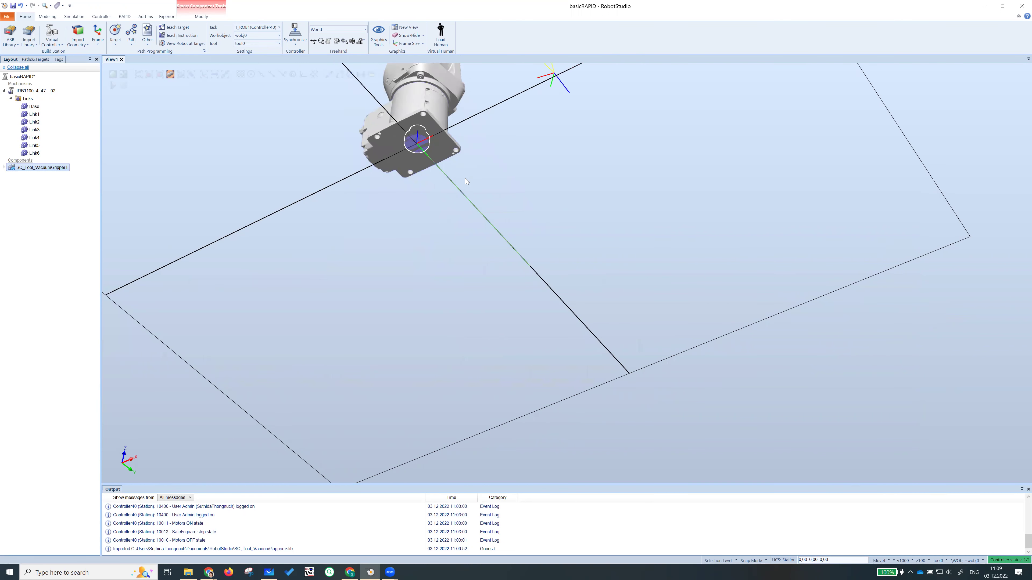
pyautogui.keyDown('ctrl'); pyautogui.keyDown('shift'); pyautogui.moveTo(466, 180); pyautogui.dragTo(451, 205); pyautogui.keyUp('shift'); pyautogui.keyUp('ctrl')
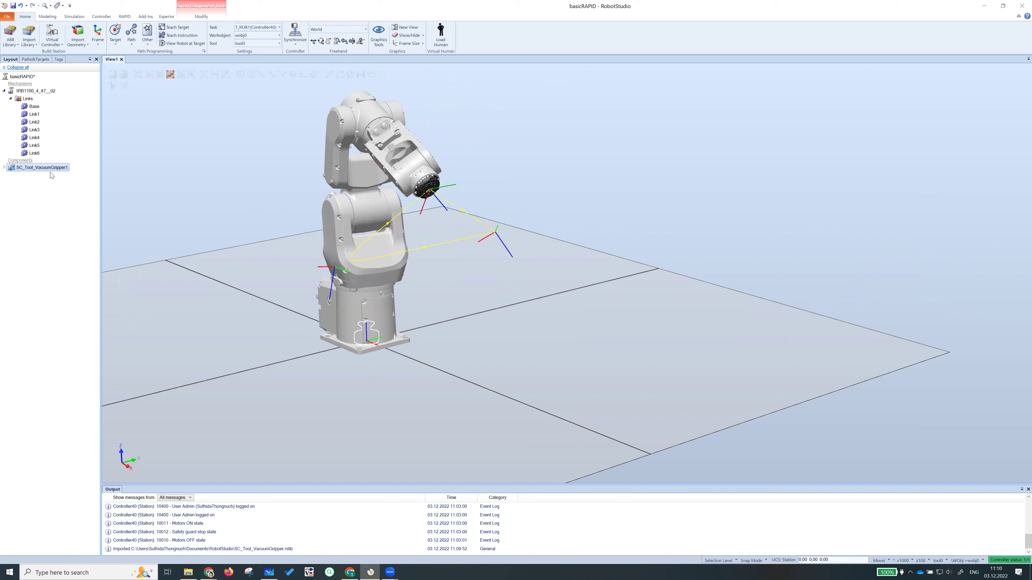
pyautogui.moveTo(49, 167); pyautogui.dragTo(37, 94)
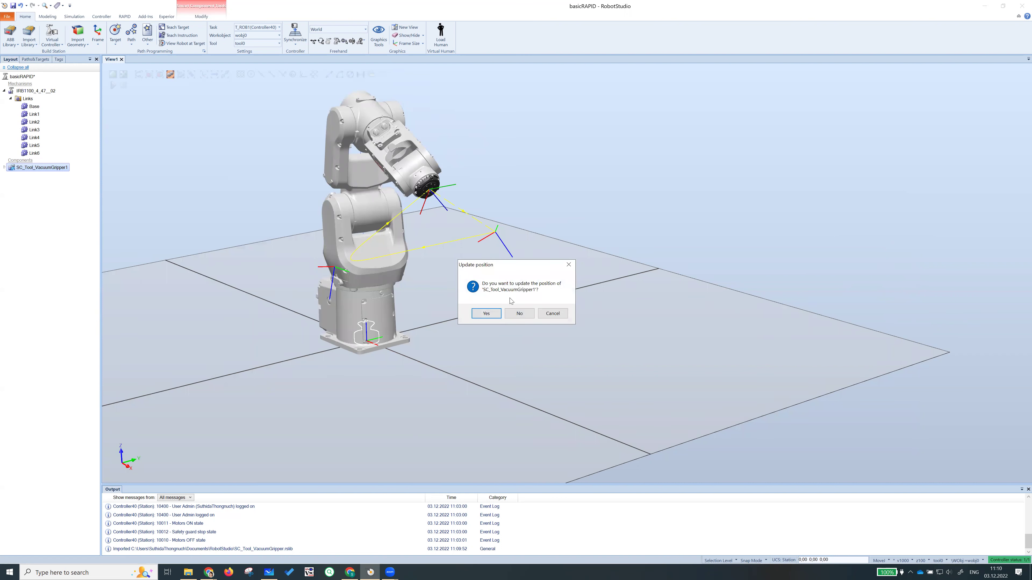
pyautogui.click(496, 313)
pyautogui.click(507, 436)
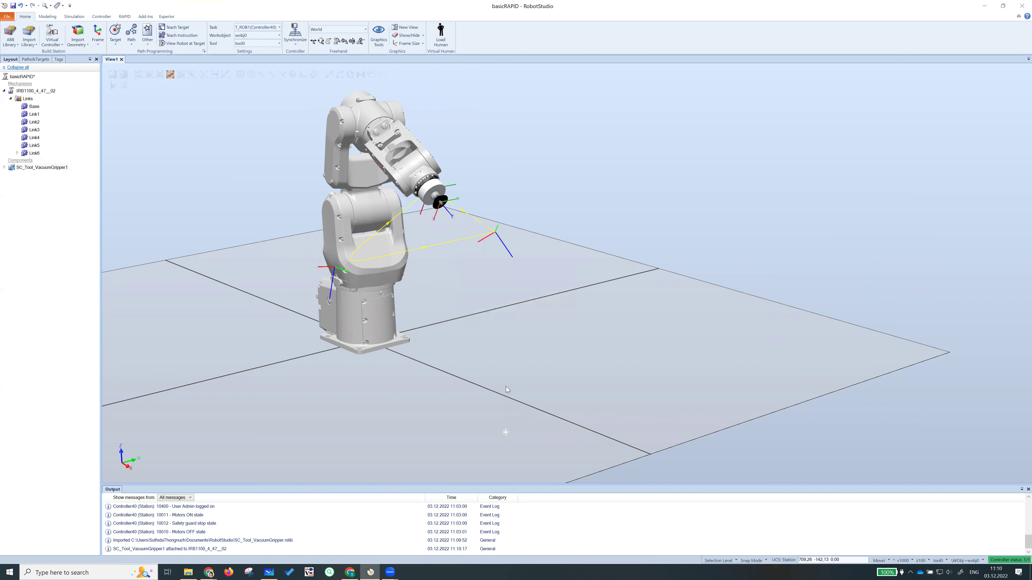
pyautogui.keyDown('ctrl'); pyautogui.keyDown('shift'); pyautogui.moveTo(505, 387); pyautogui.dragTo(488, 344); pyautogui.keyUp('shift'); pyautogui.keyUp('ctrl')
# Read the Inputs/outputs PDF sections 1.1–2.1, then bring RobotStudio back up.
pyautogui.click(349, 573)
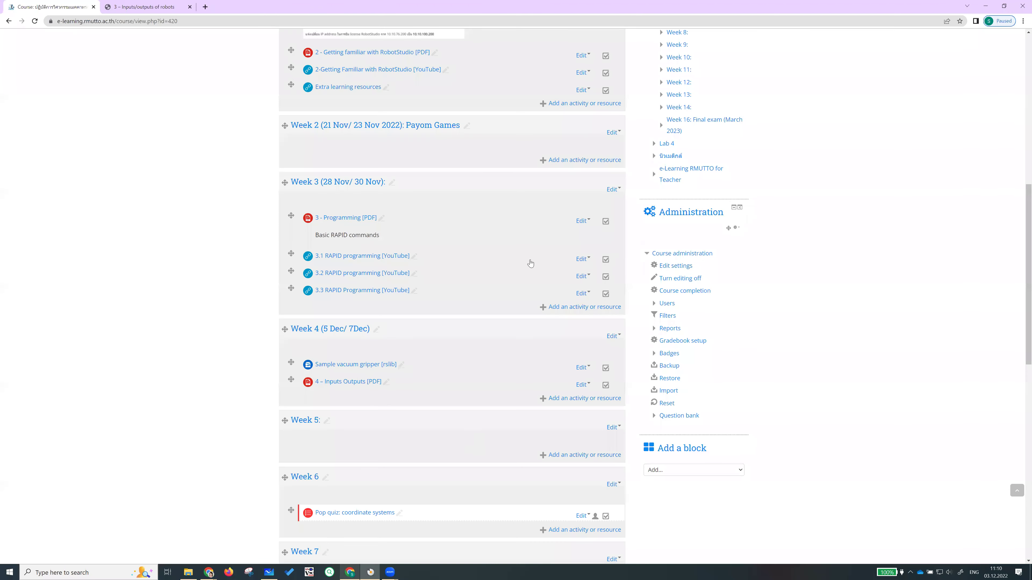
pyautogui.click(174, 7)
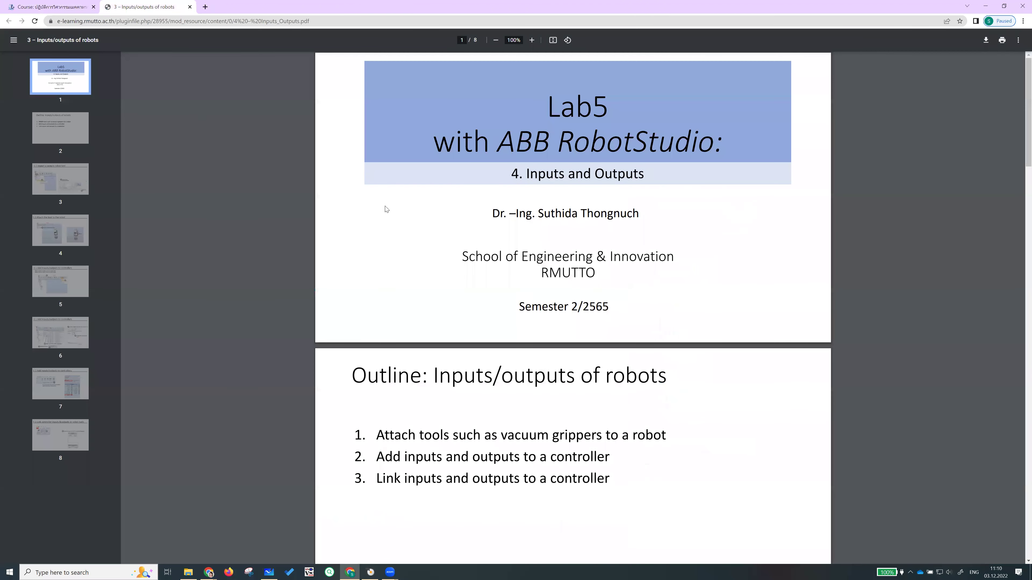
pyautogui.scroll(-2, 386, 209)
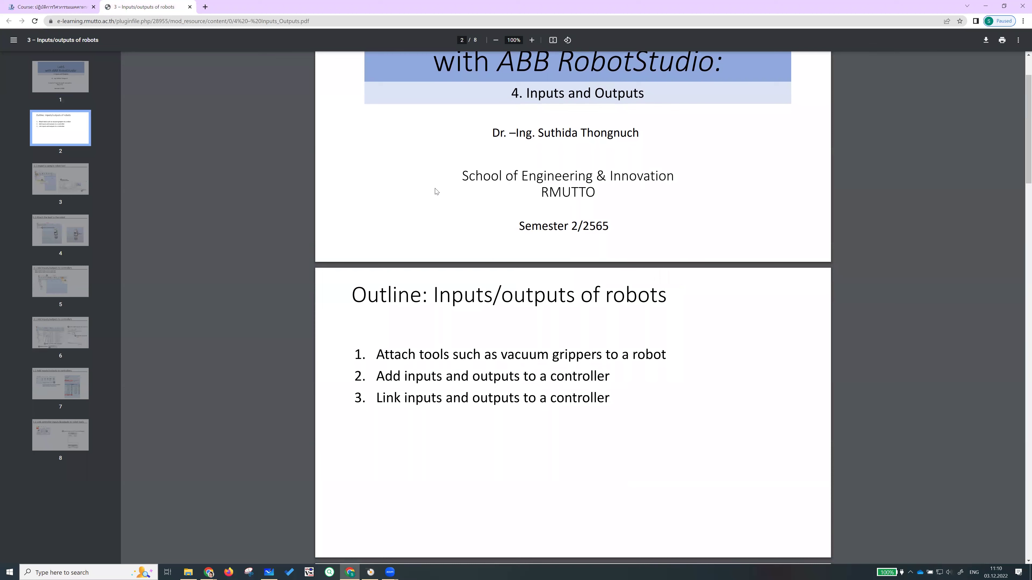
pyautogui.scroll(1, 476, 167)
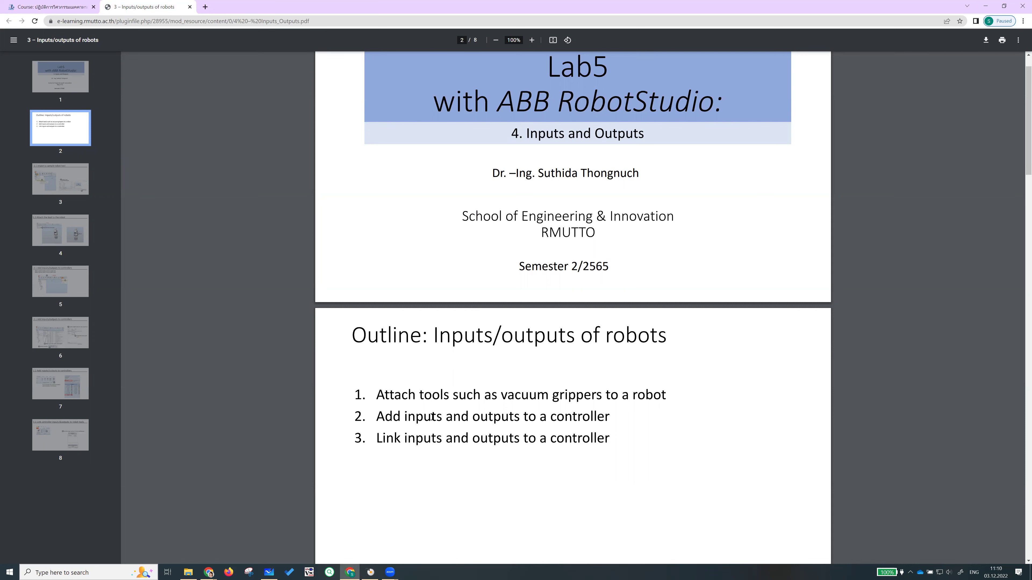
pyautogui.click(61, 179)
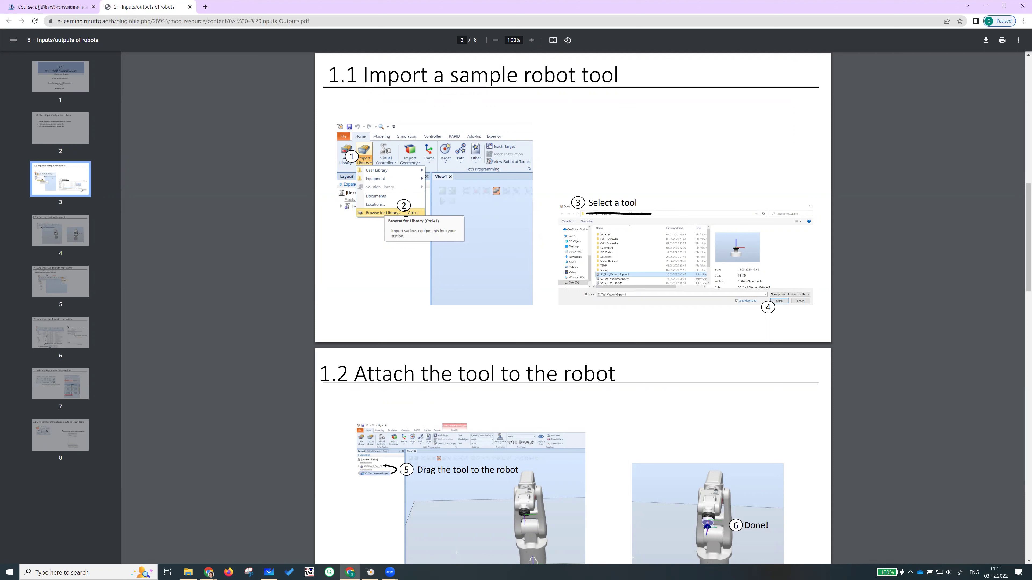
pyautogui.scroll(-1, 692, 300)
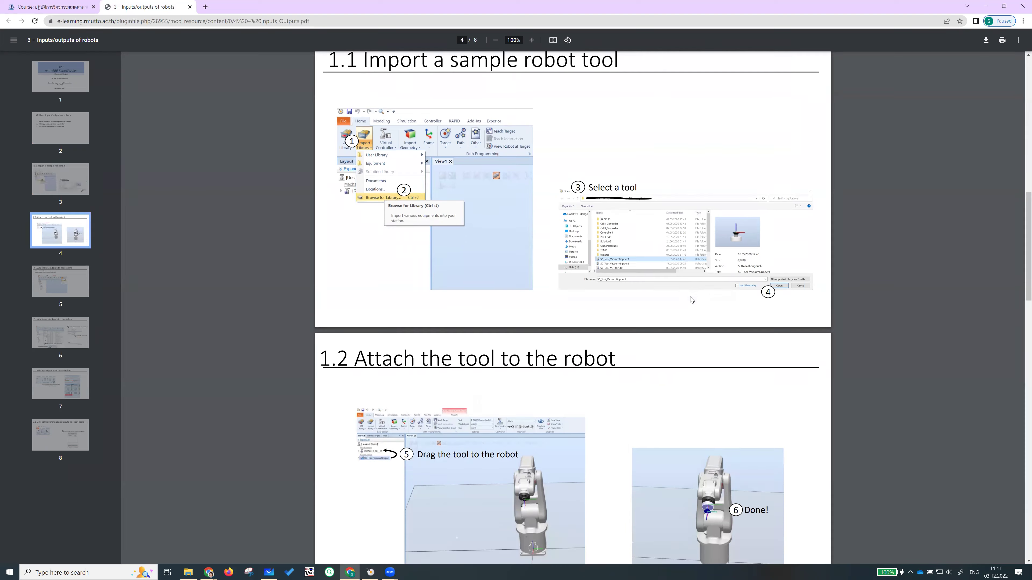
pyautogui.scroll(-2, 661, 330)
pyautogui.scroll(-1, 474, 417)
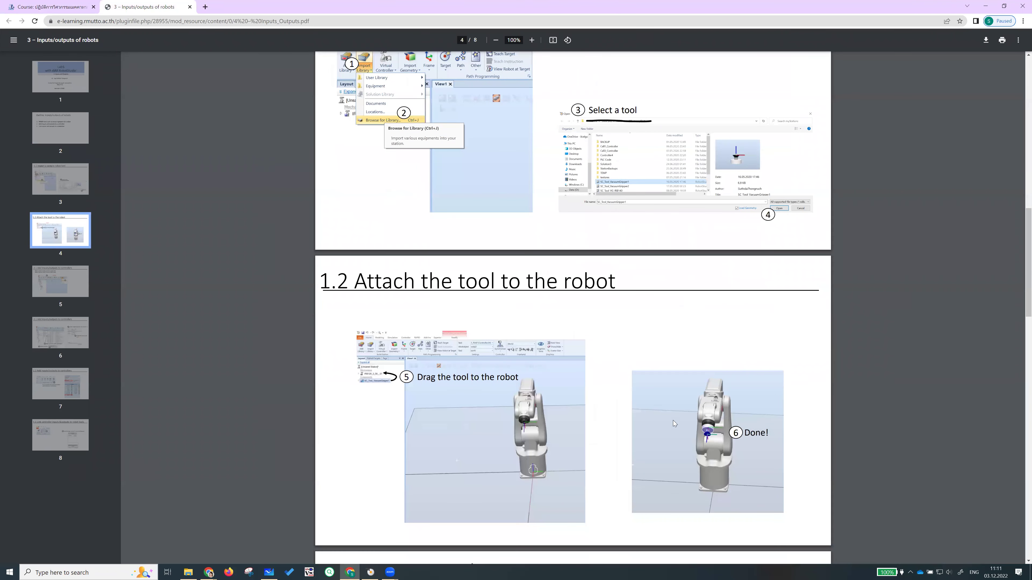
pyautogui.scroll(-1, 674, 423)
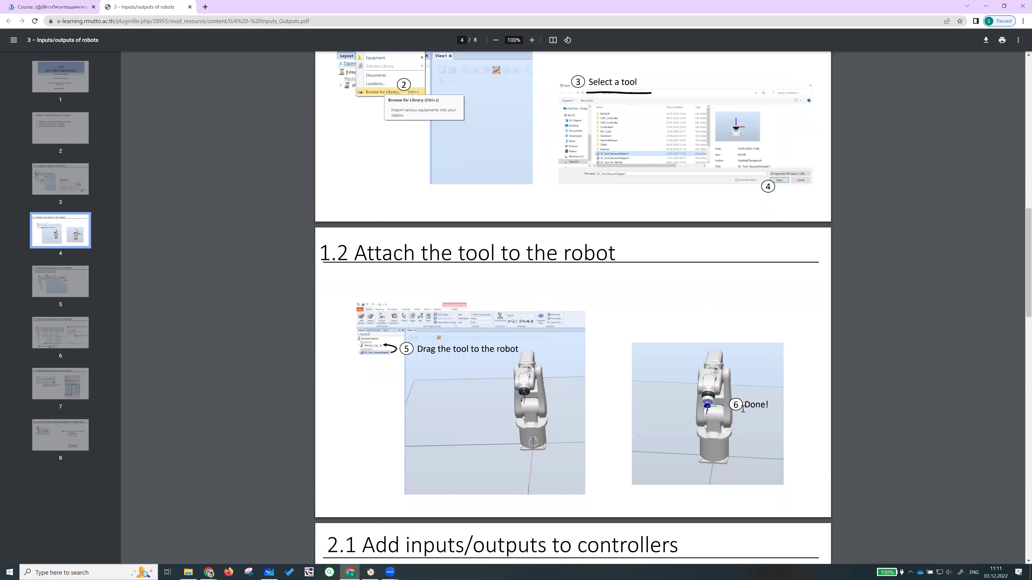
pyautogui.scroll(-5, 731, 411)
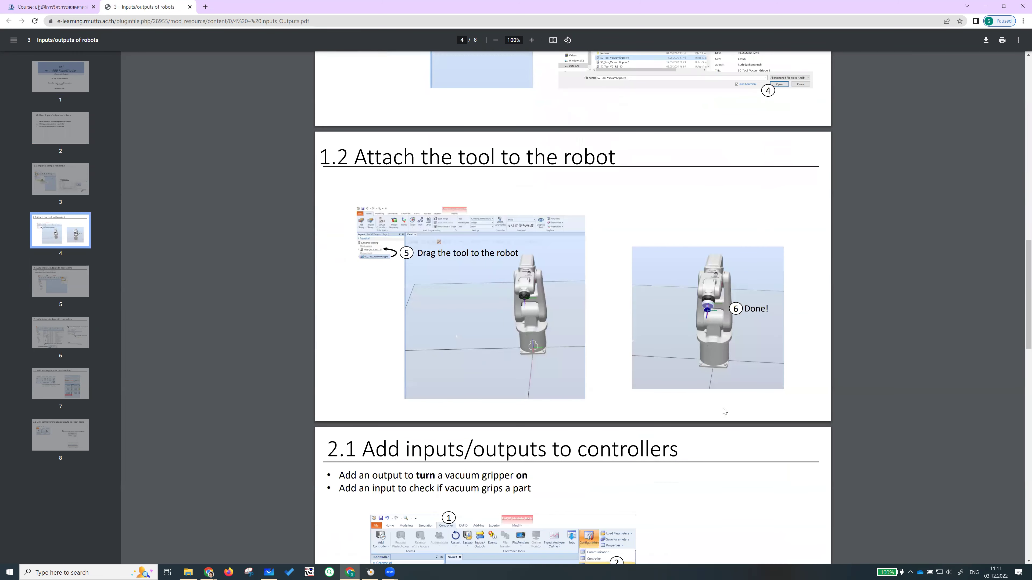
pyautogui.scroll(-3, 707, 436)
pyautogui.click(377, 570)
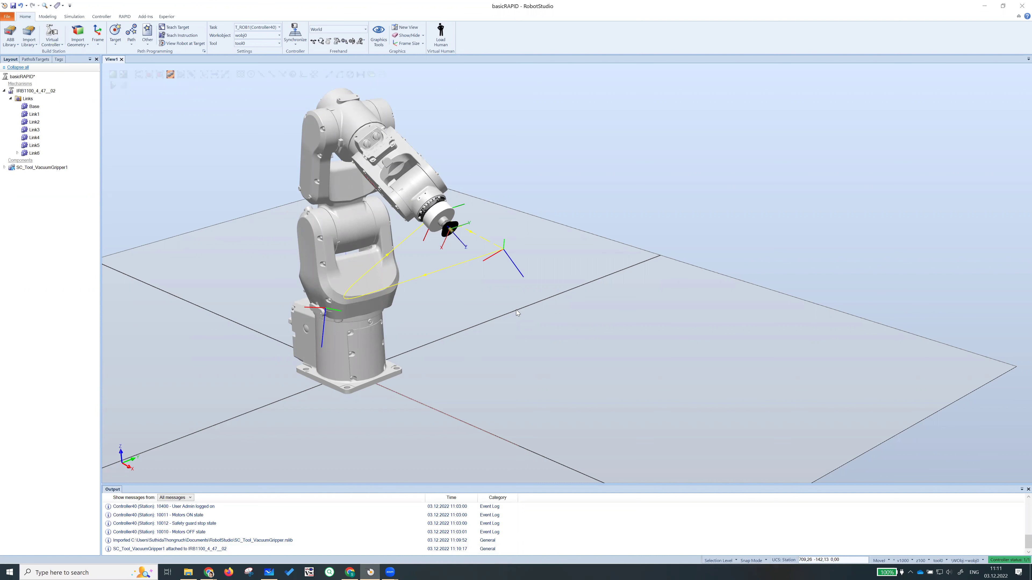
# Check PDF slide 2.1 on adding controller inputs/outputs, then return to RobotStudio.
pyautogui.click(349, 572)
pyautogui.scroll(1, 468, 280)
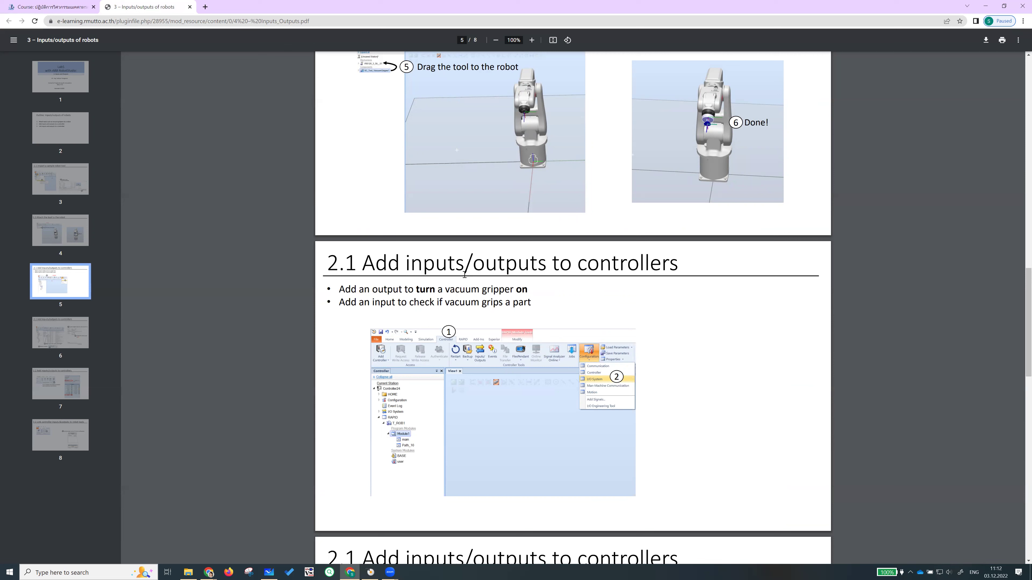
pyautogui.click(371, 572)
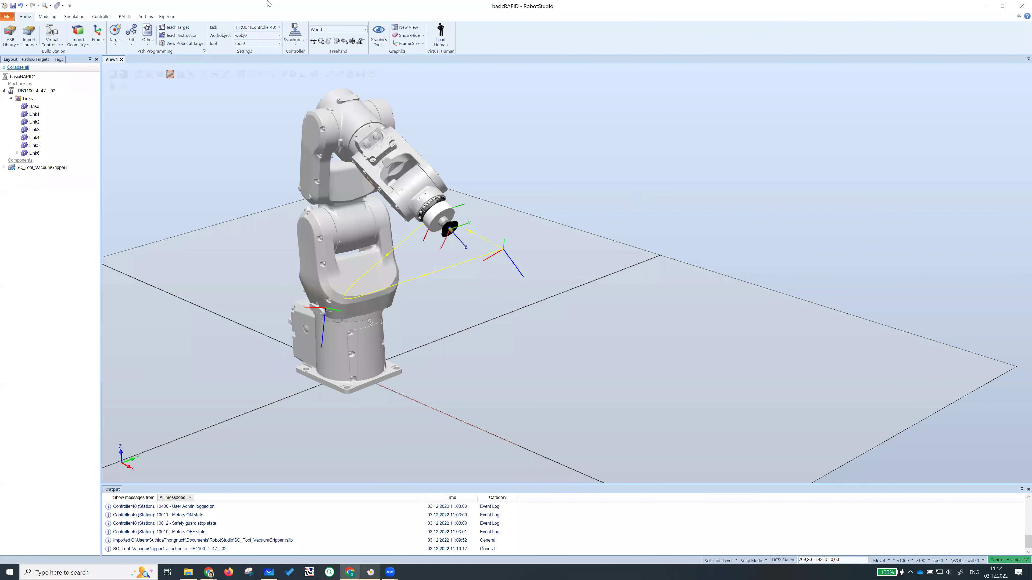
# List Controller40's I/O System signals and show the Controller Status panel.
pyautogui.click(101, 17)
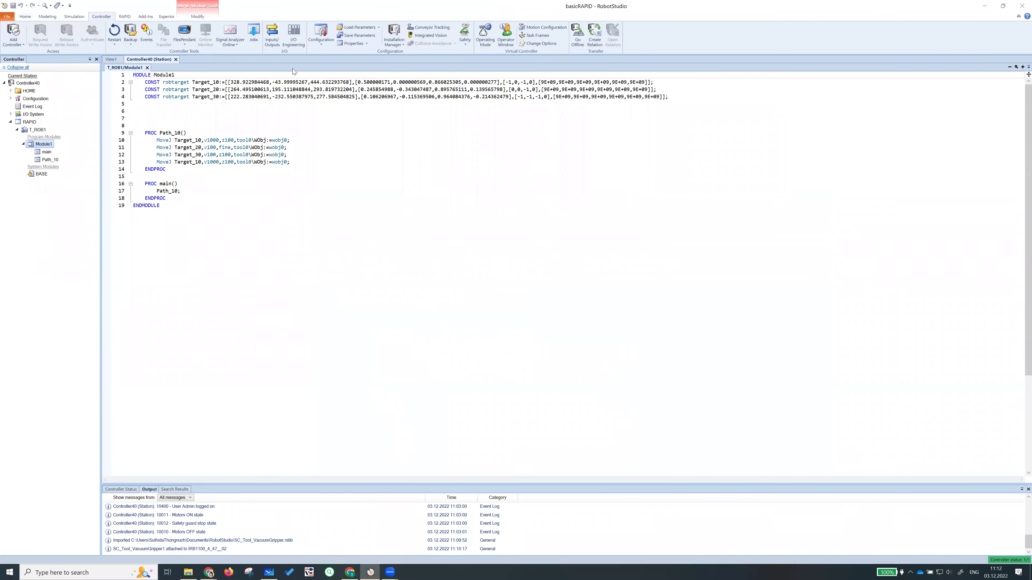
pyautogui.click(324, 46)
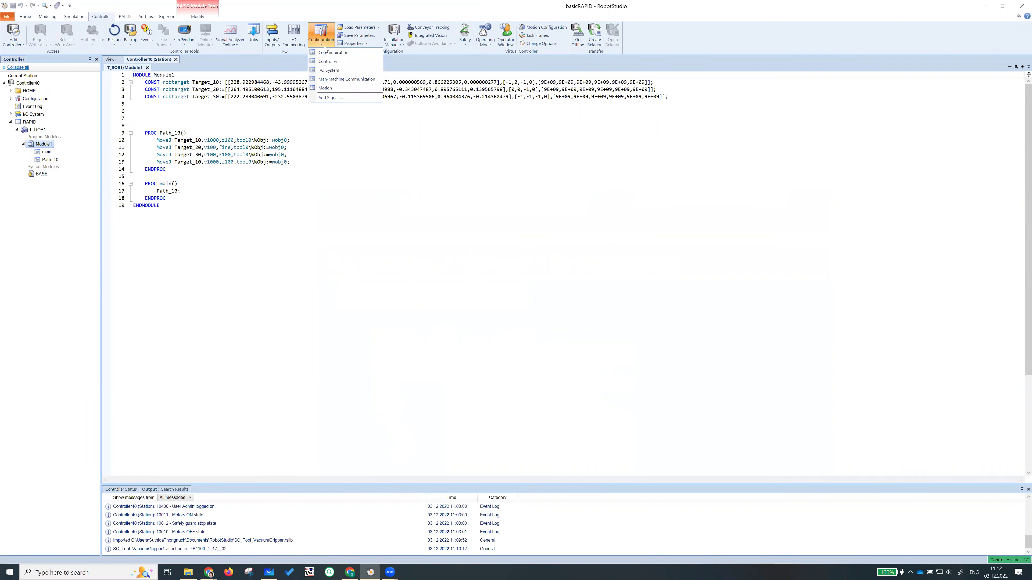
pyautogui.click(329, 70)
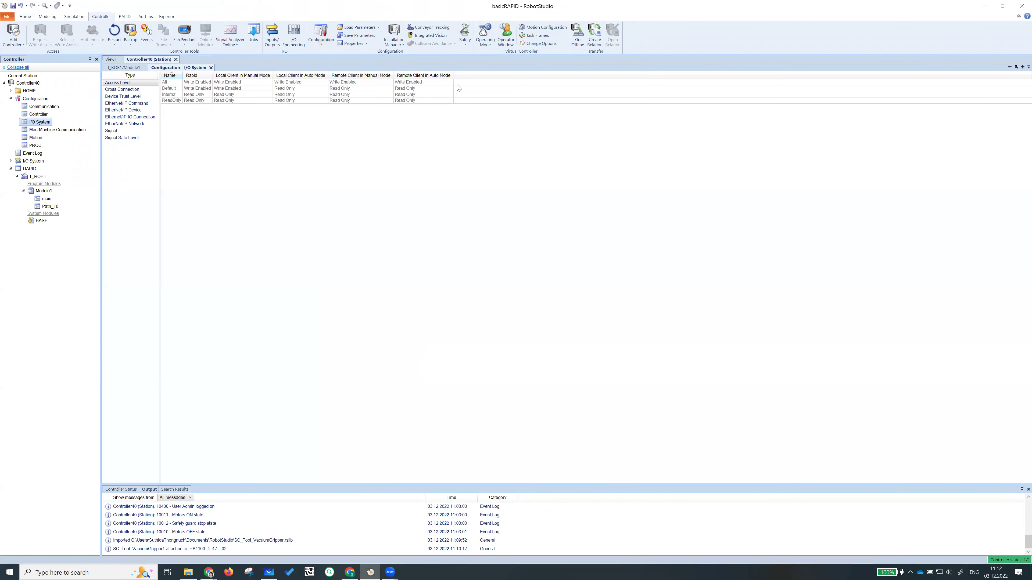
pyautogui.click(110, 131)
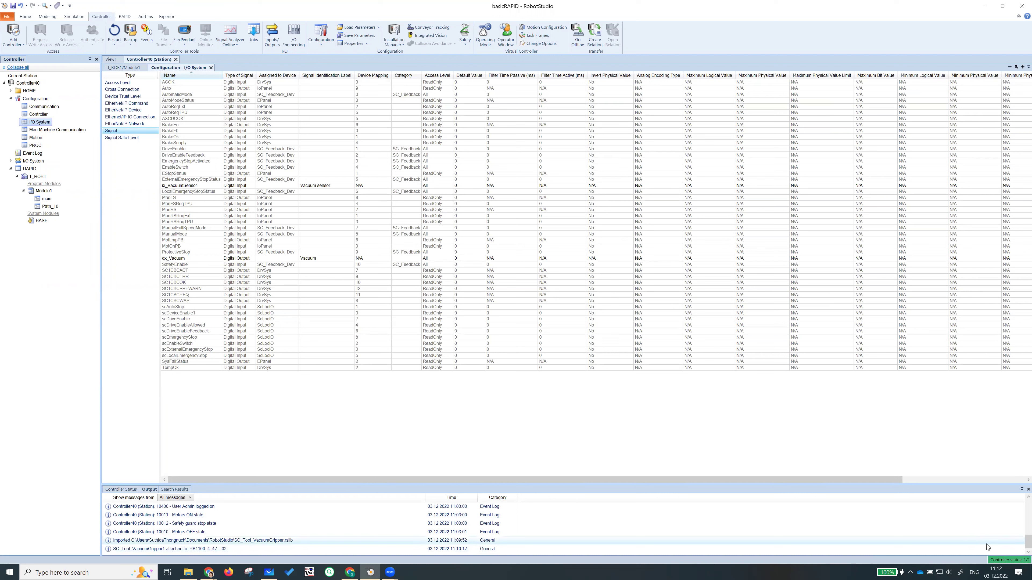
pyautogui.click(1009, 560)
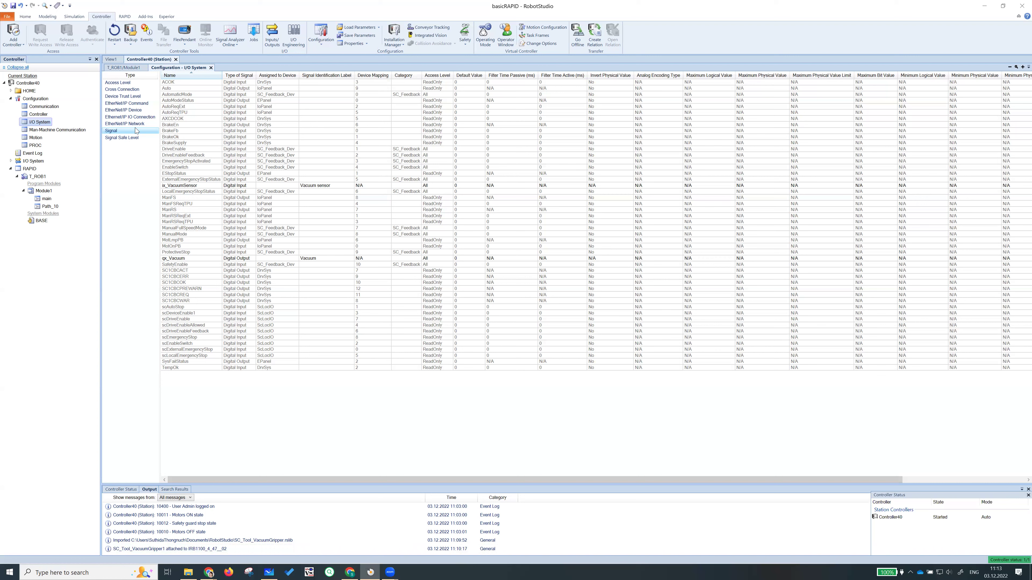
# Choose Delete on the ix_VacuumSensor signal row.
pyautogui.click(201, 186)
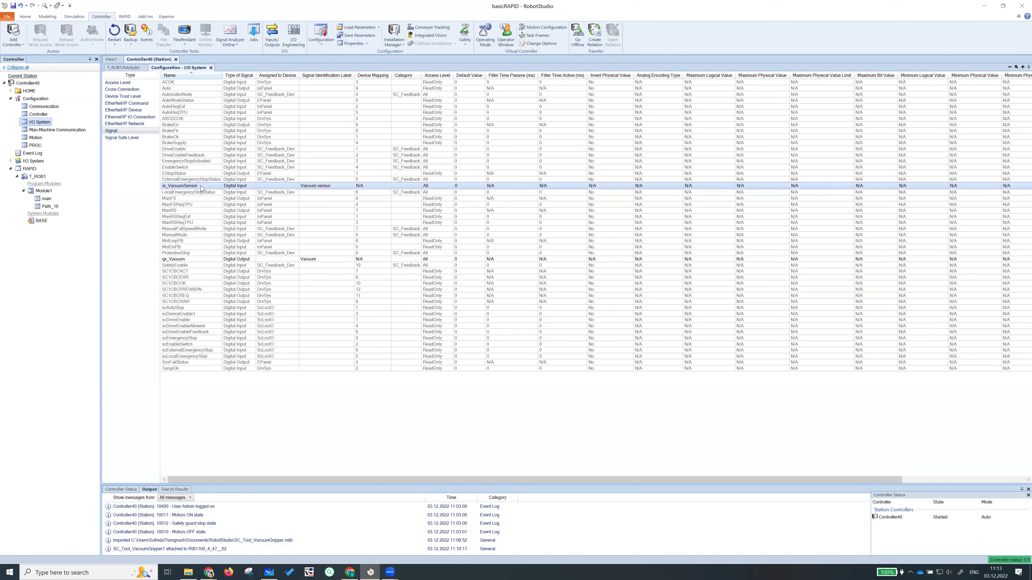
pyautogui.rightClick(201, 187)
pyautogui.click(228, 218)
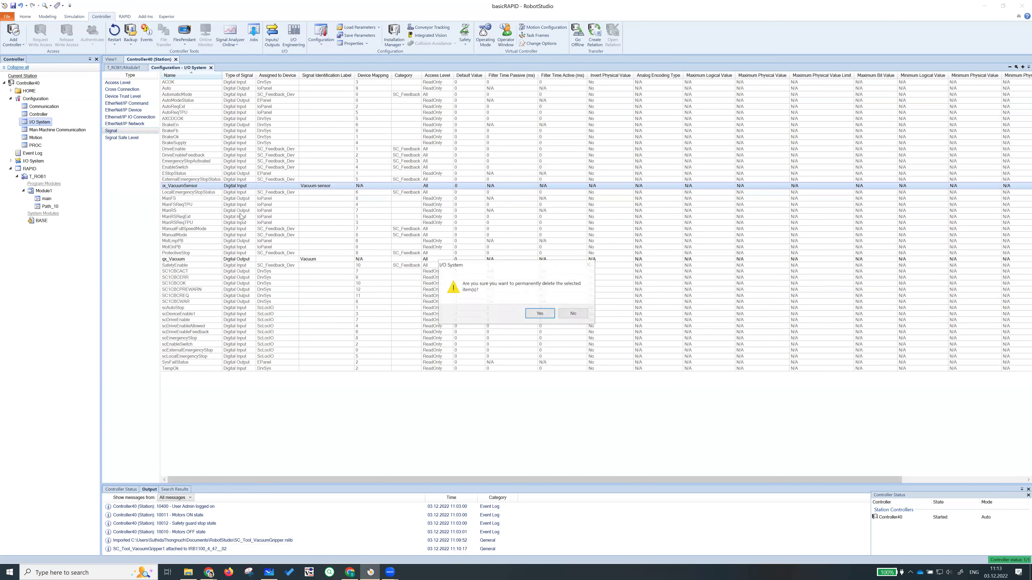
# Confirm removing ix_VacuumSensor, then delete the qx_Vacuum output as well.
pyautogui.click(540, 313)
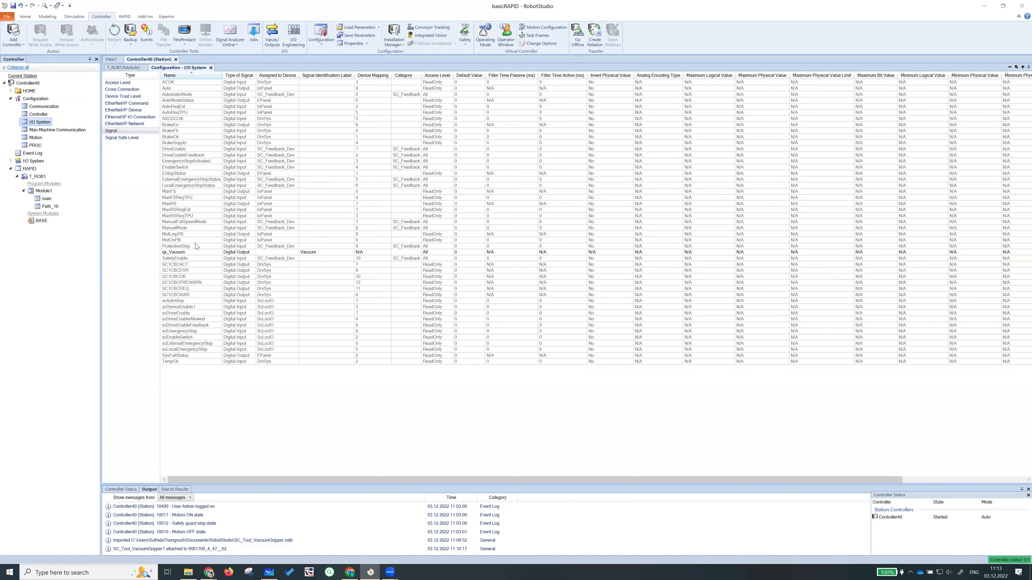
pyautogui.rightClick(184, 253)
pyautogui.click(222, 284)
pyautogui.click(551, 314)
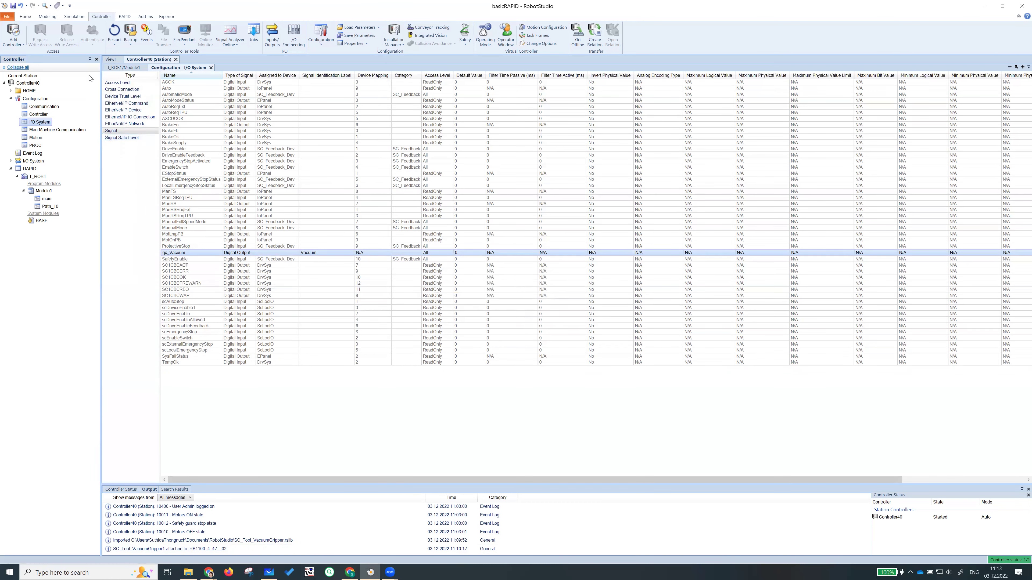
# Restart the controller and confirm with OK.
pyautogui.click(116, 46)
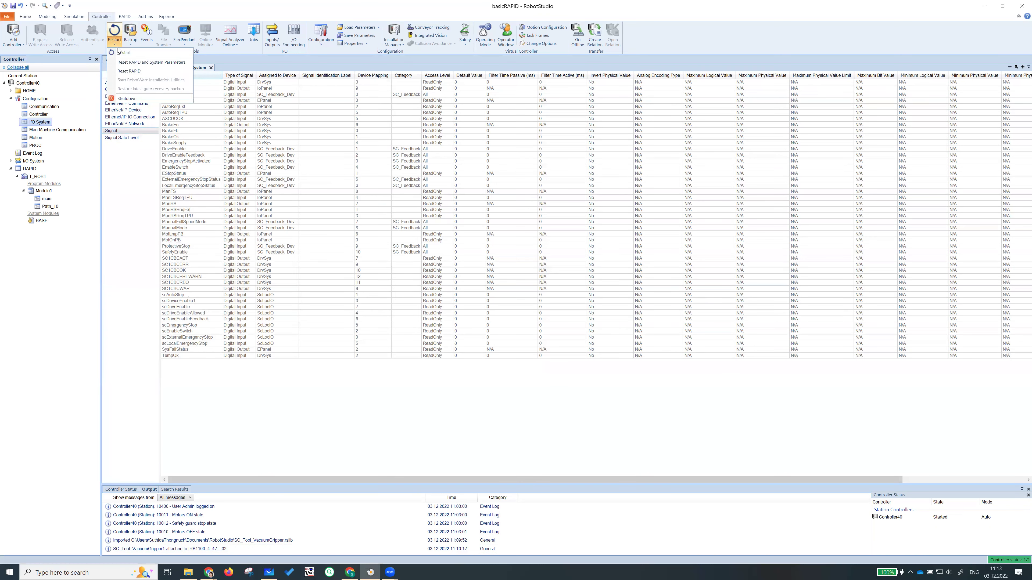
pyautogui.click(130, 55)
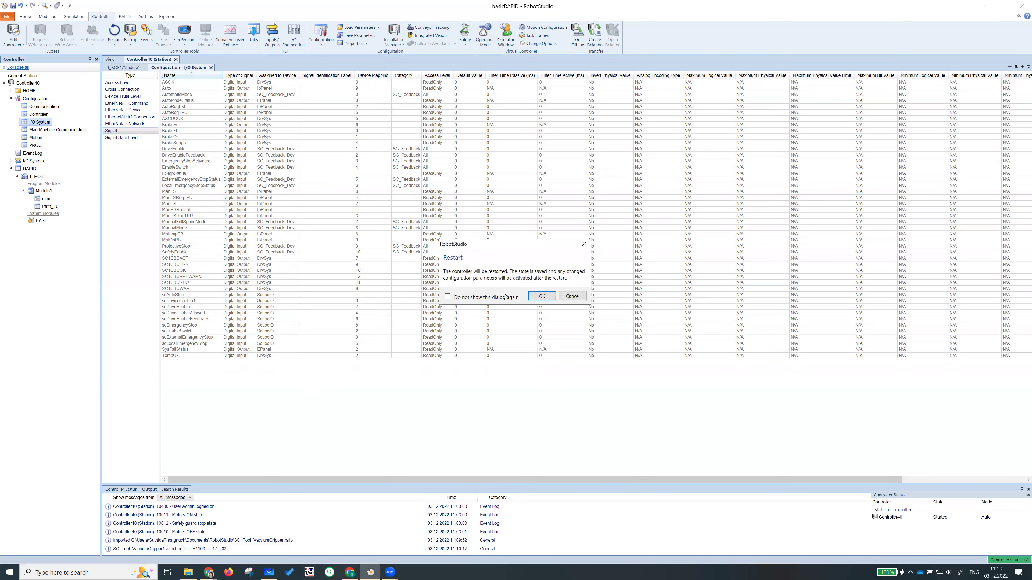
pyautogui.click(545, 294)
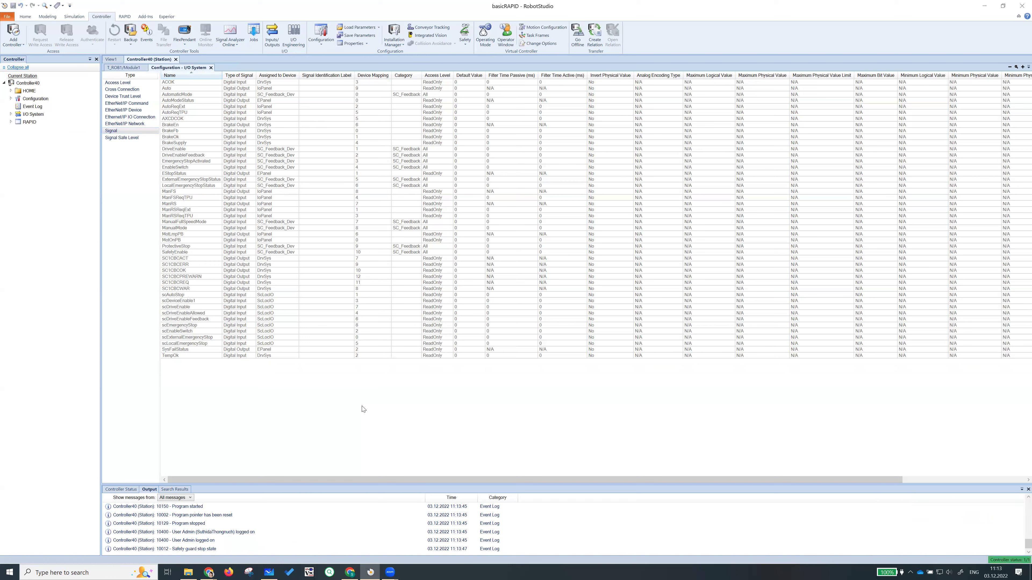
# Create a new Digital Output signal named qx_VacuumGripper.
pyautogui.rightClick(194, 387)
pyautogui.rightClick(141, 358)
pyautogui.rightClick(200, 388)
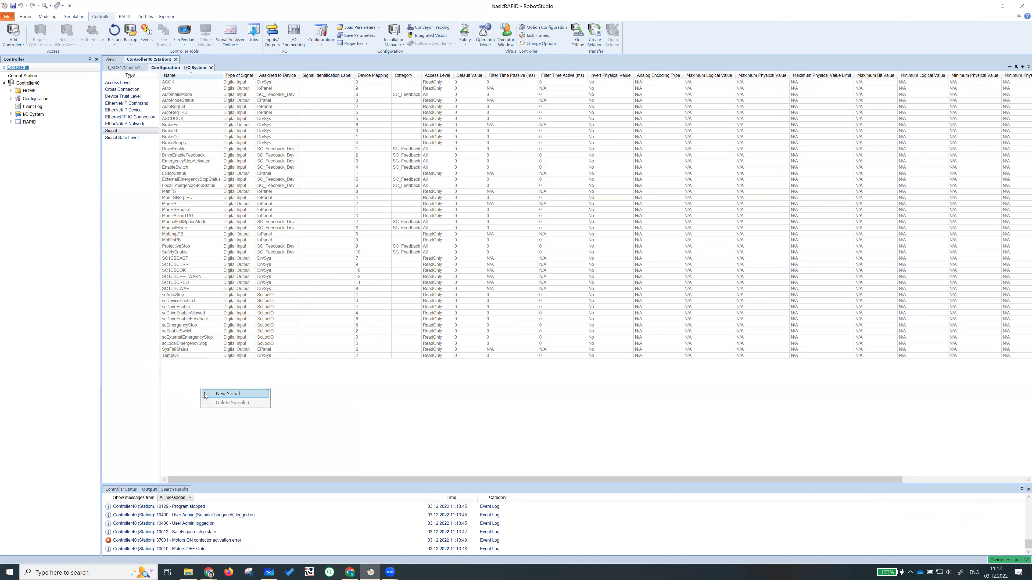
pyautogui.click(228, 394)
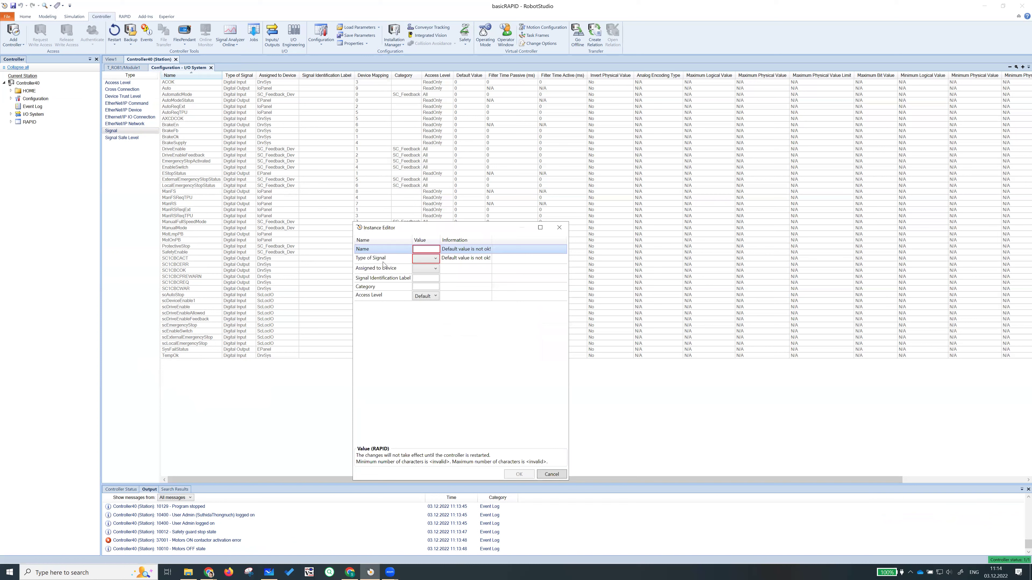
pyautogui.click(425, 260)
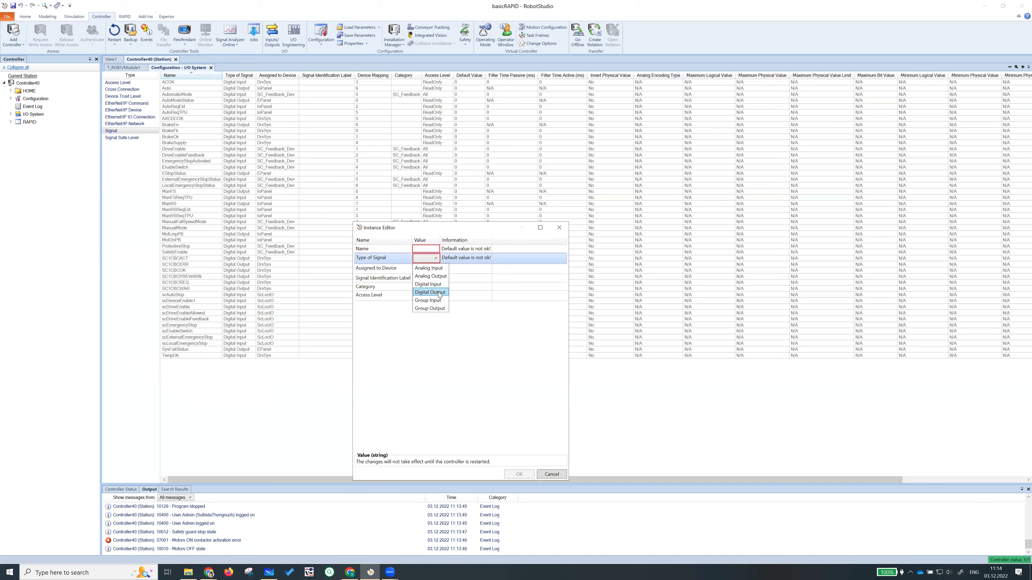
pyautogui.click(430, 293)
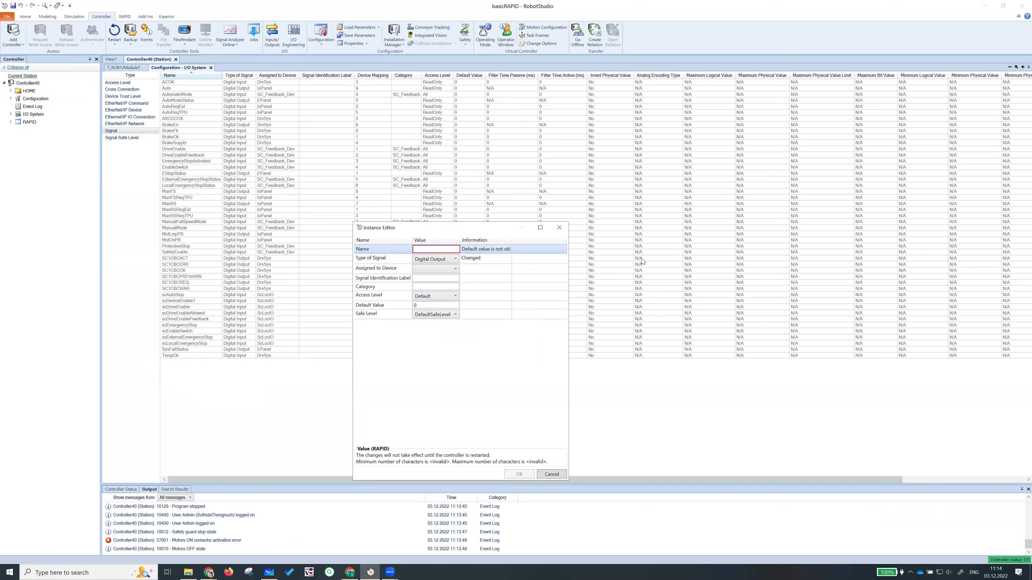
pyautogui.write('qx')
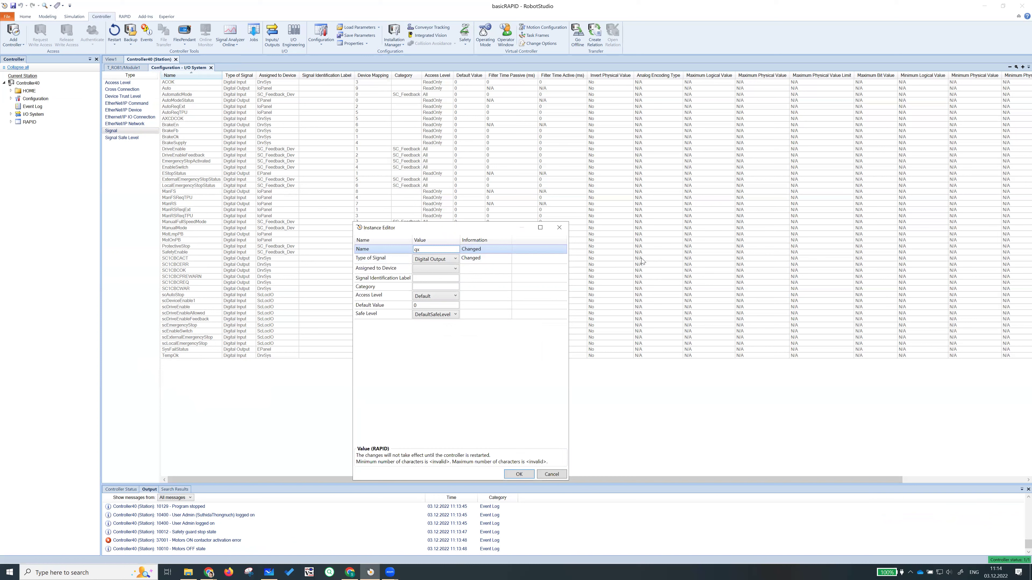
pyautogui.write('_VacuumGripper')
# Set the signal's access level to All, save it, and dismiss the restart notice.
pyautogui.moveTo(468, 228); pyautogui.dragTo(520, 225)
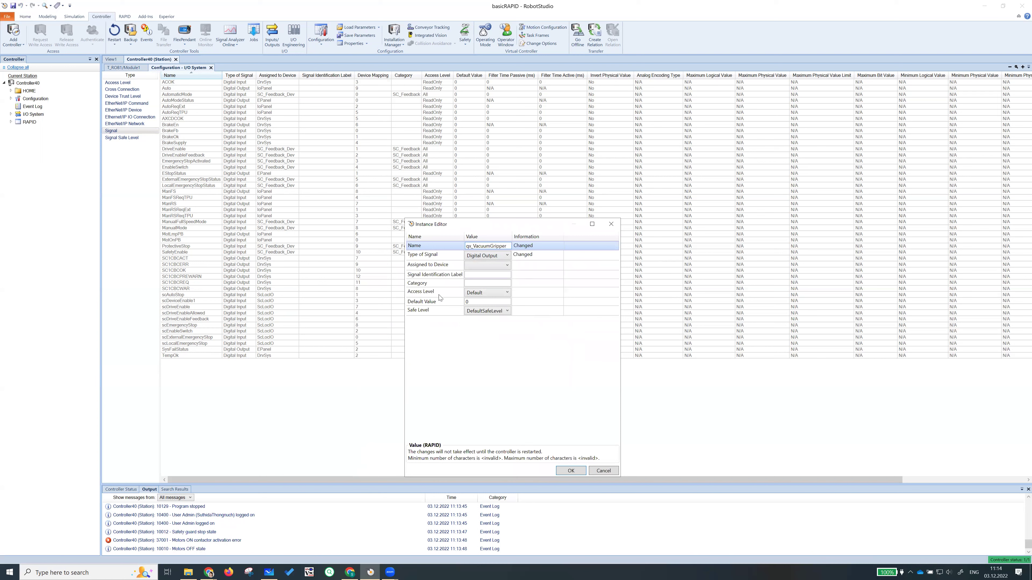
pyautogui.click(500, 292)
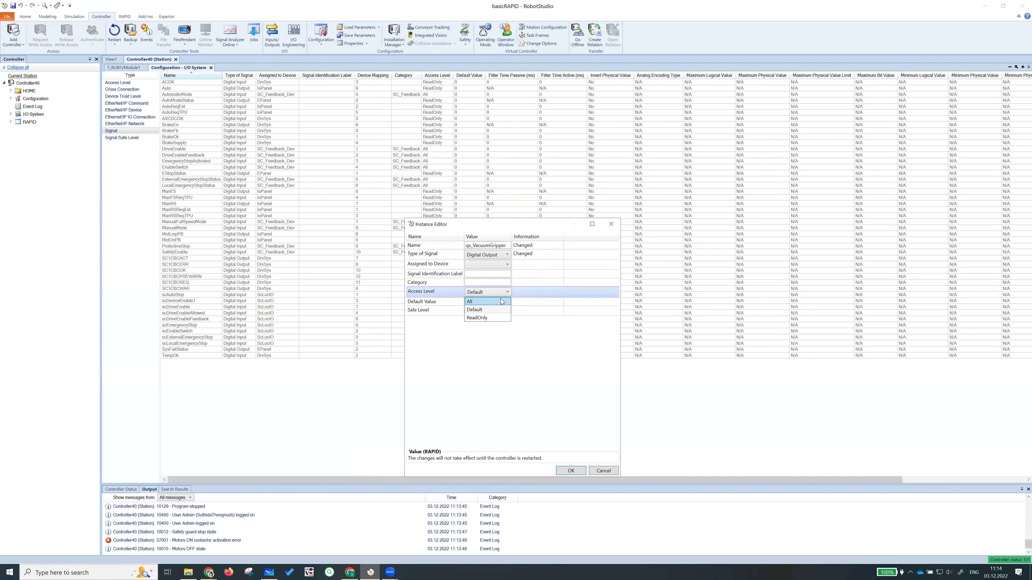
pyautogui.click(501, 300)
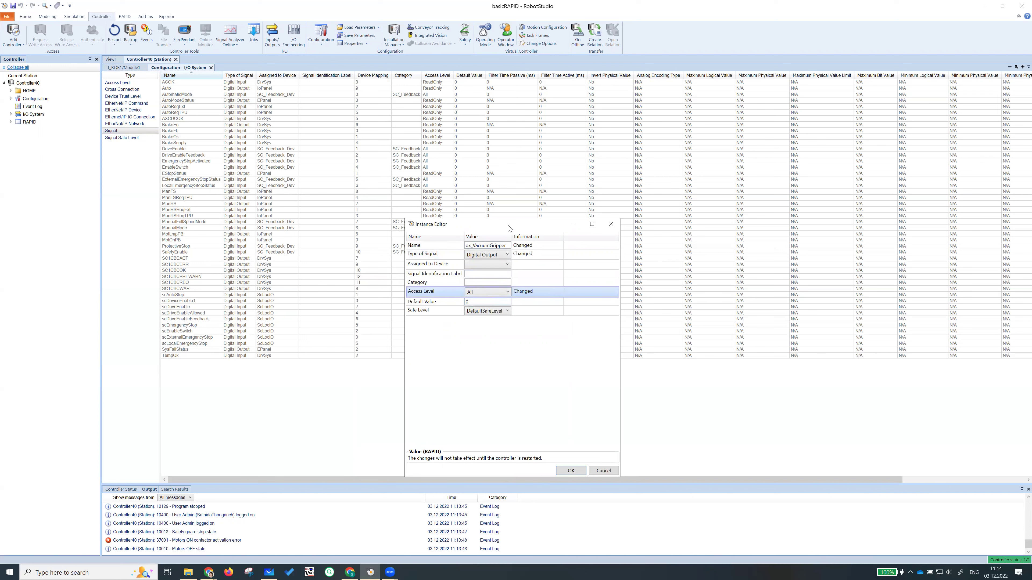
pyautogui.moveTo(499, 223); pyautogui.dragTo(536, 242)
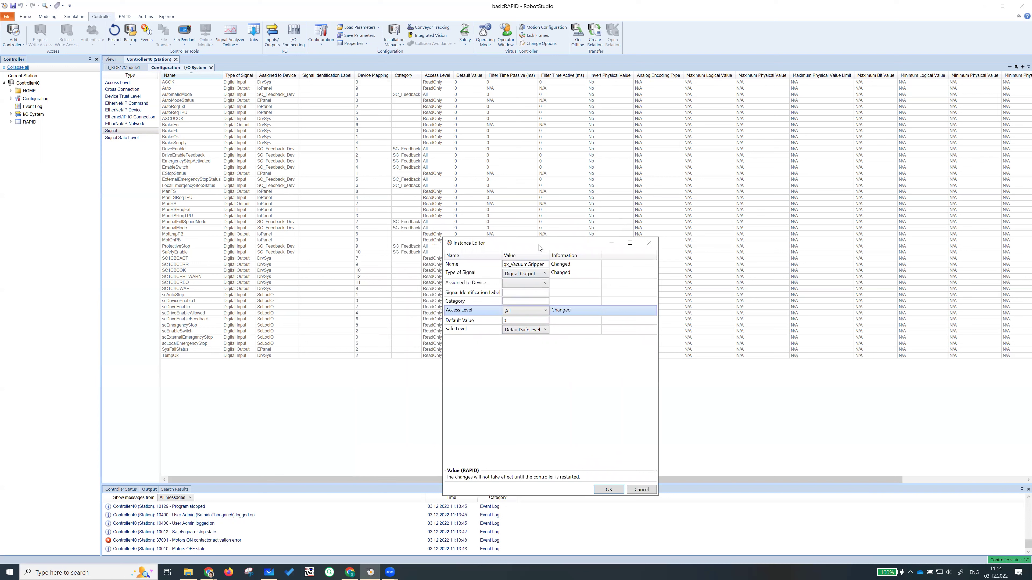
pyautogui.moveTo(540, 243); pyautogui.dragTo(557, 248)
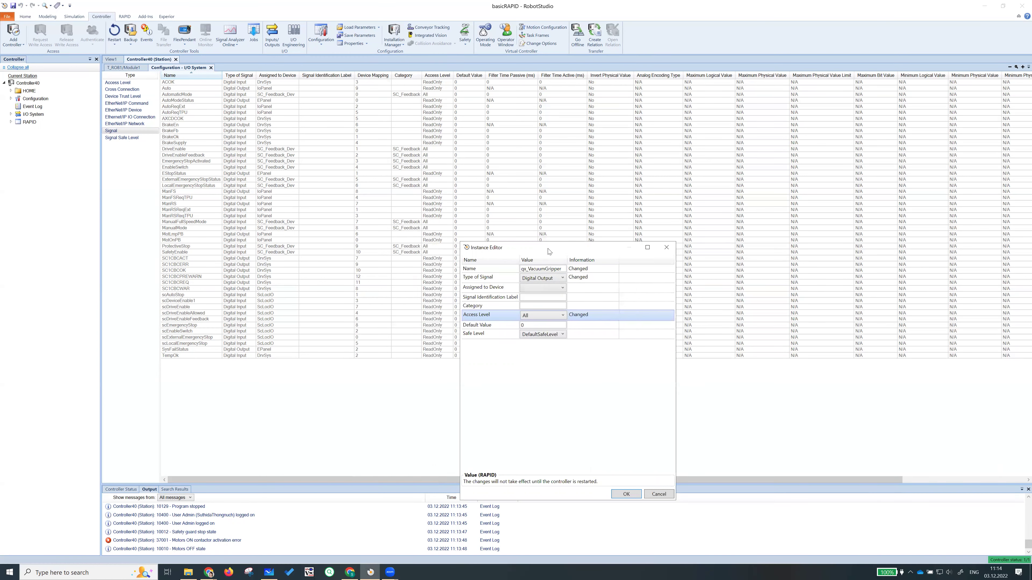
pyautogui.moveTo(545, 250); pyautogui.dragTo(562, 275)
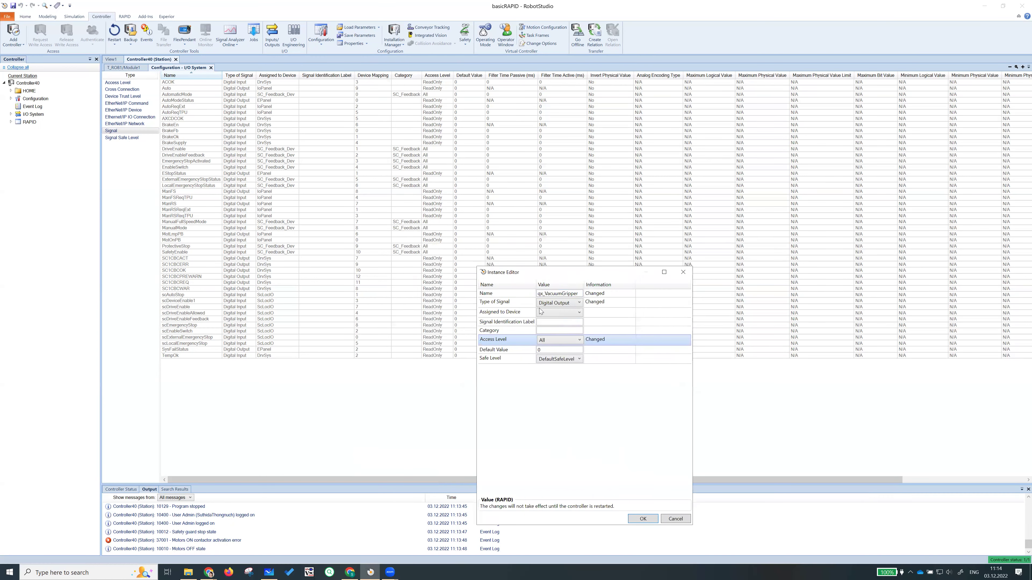
pyautogui.click(642, 519)
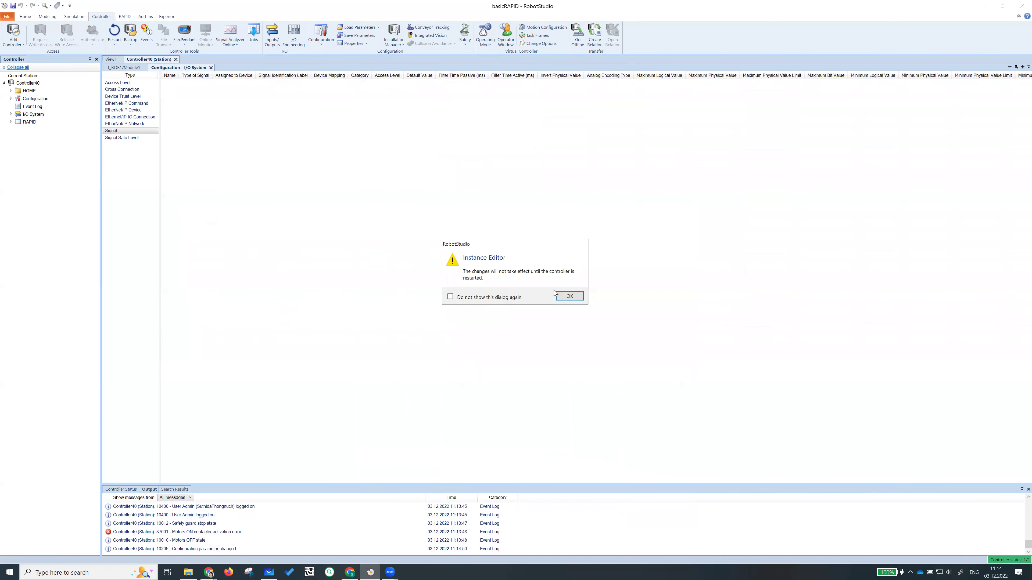
pyautogui.click(569, 297)
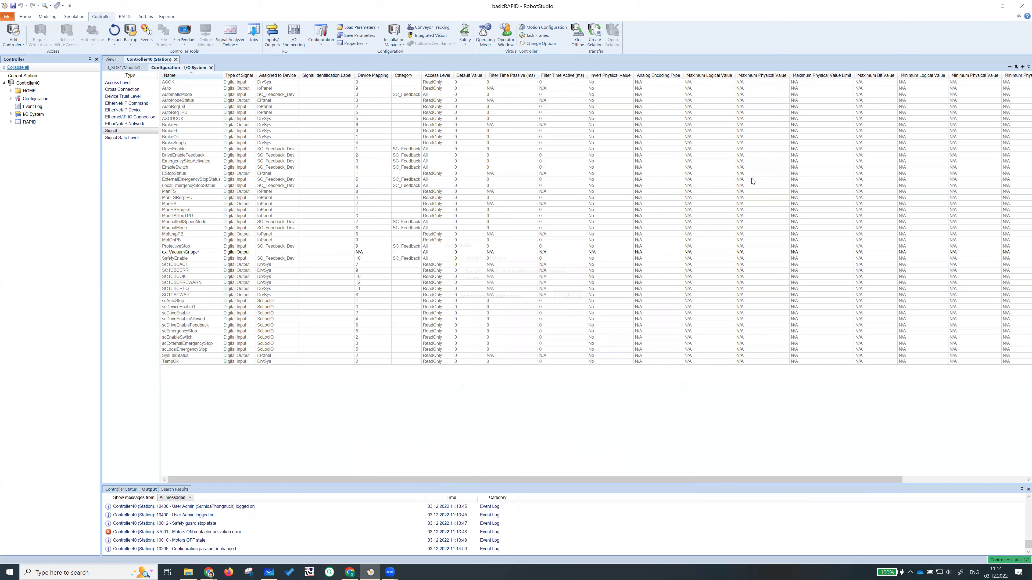
pyautogui.click(182, 254)
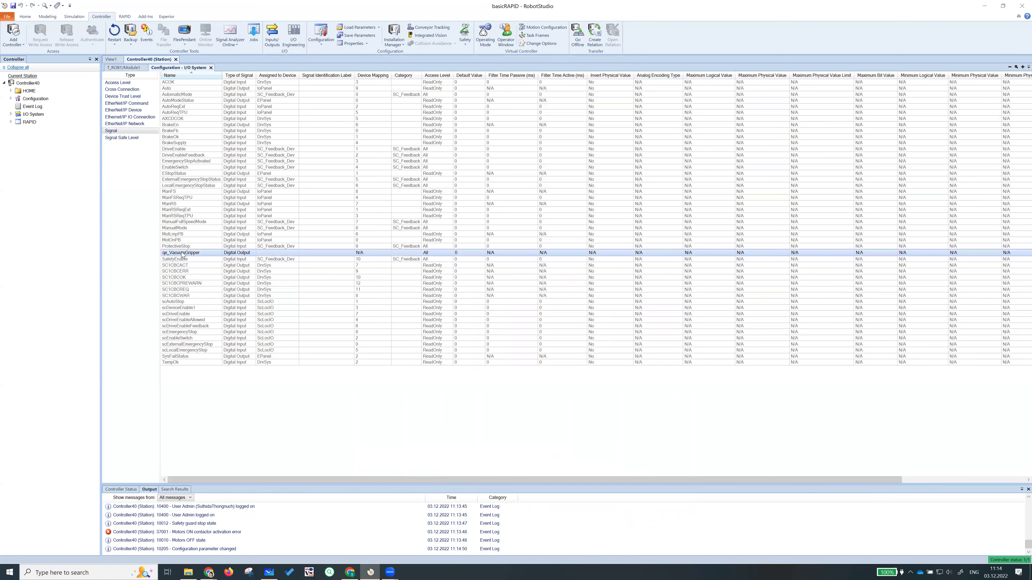
# Create a new Digital Input signal named ix_VacuumSensor.
pyautogui.rightClick(284, 412)
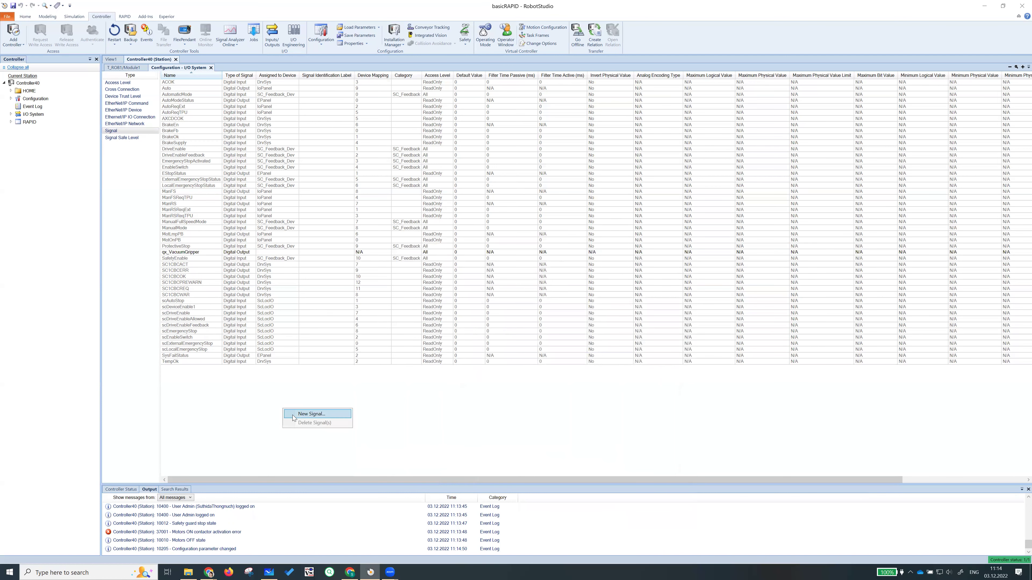
pyautogui.click(303, 415)
pyautogui.moveTo(163, 52); pyautogui.dragTo(510, 265)
pyautogui.click(467, 291)
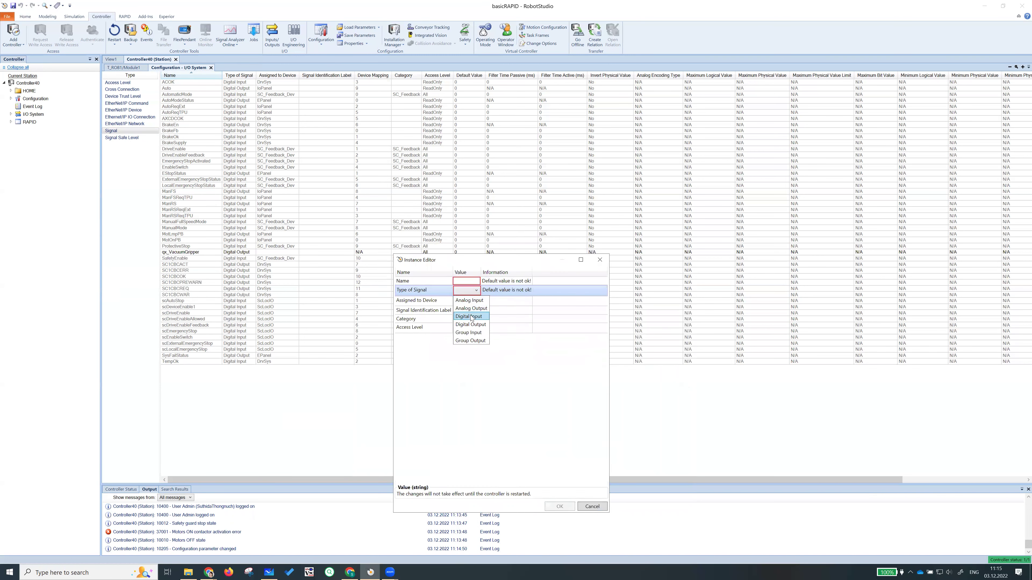
pyautogui.click(469, 316)
pyautogui.click(469, 282)
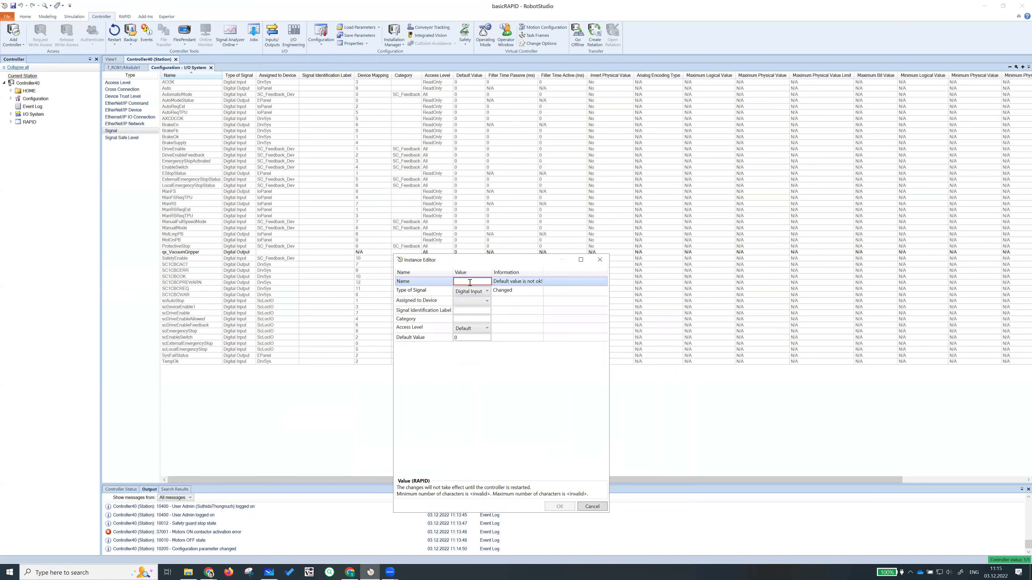
pyautogui.write('ix_Vac')
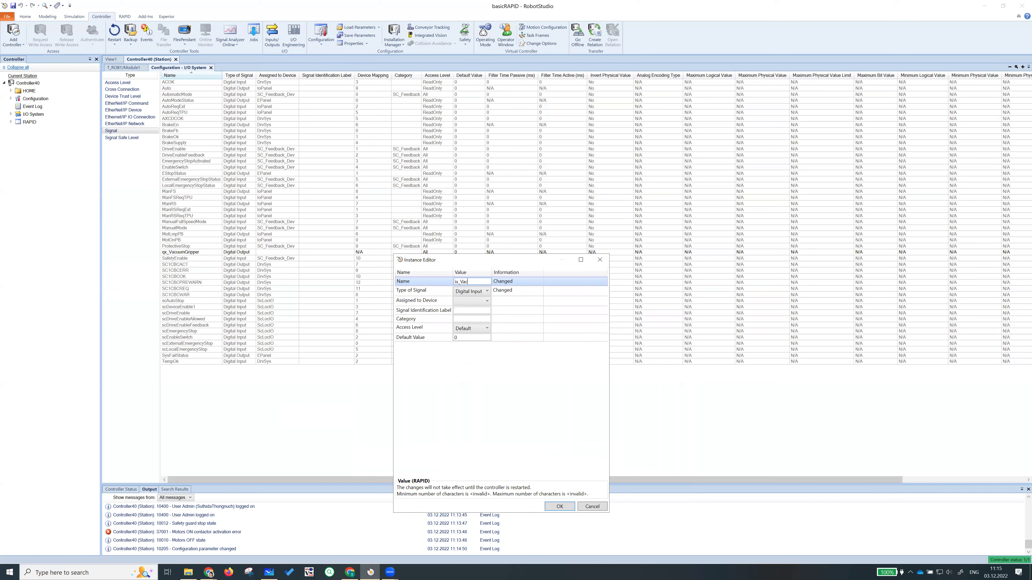
pyautogui.write('mmSensor')
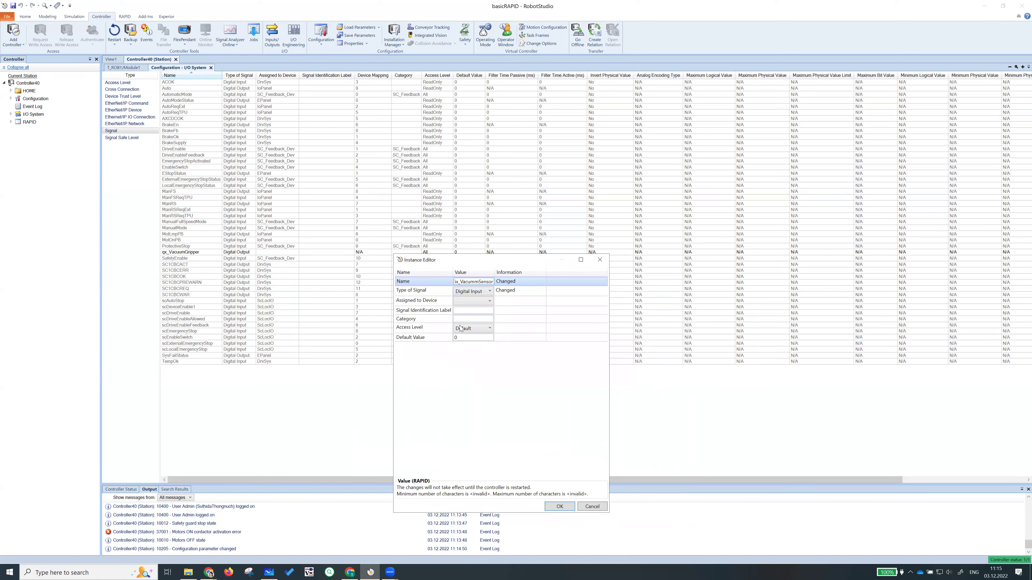
pyautogui.press('Return')
# Give it access level All and label 'this is a vacuum sensor', then save.
pyautogui.click(464, 328)
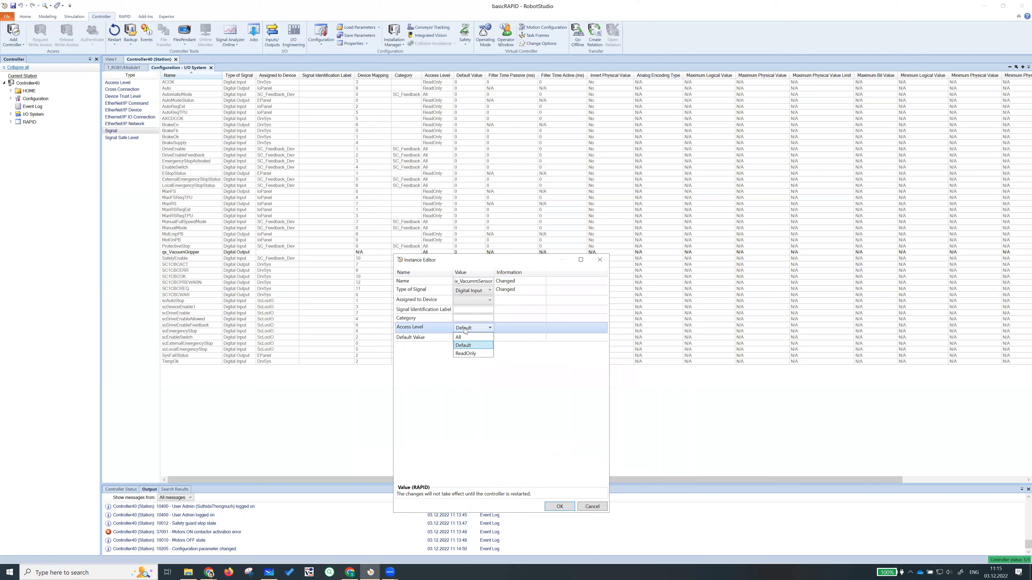
pyautogui.click(466, 338)
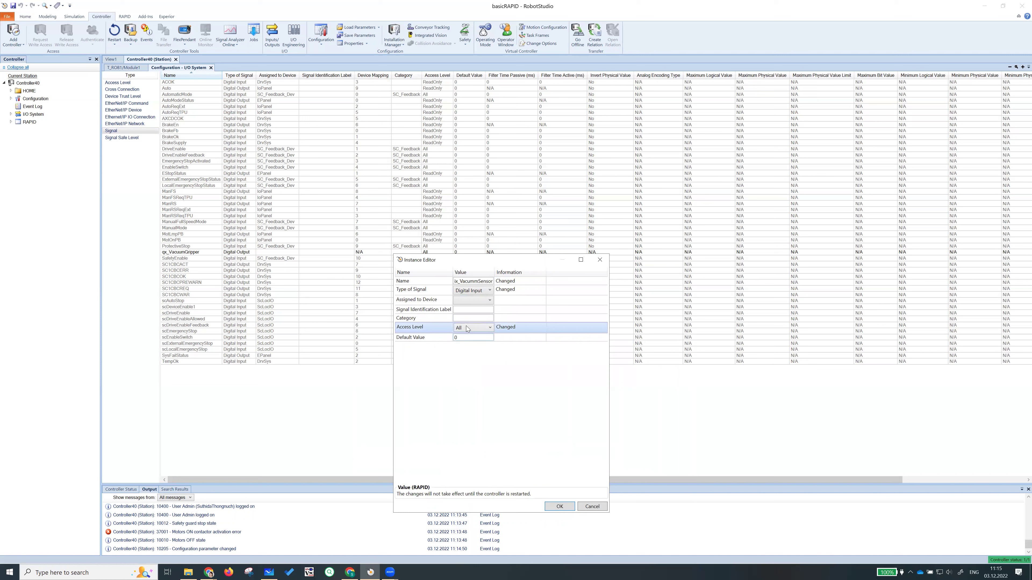
pyautogui.click(462, 310)
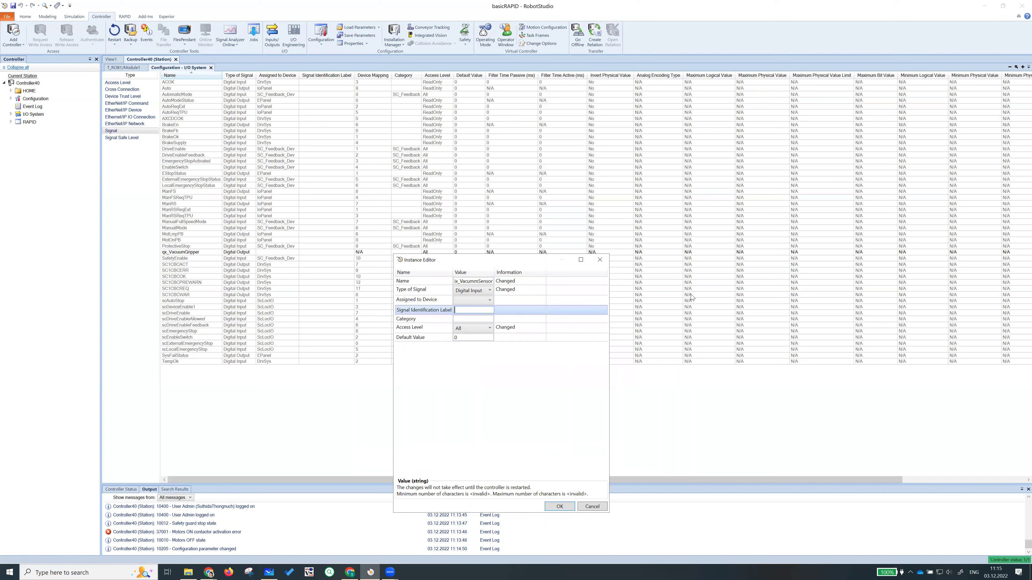
pyautogui.write('this is a vacuum sensor')
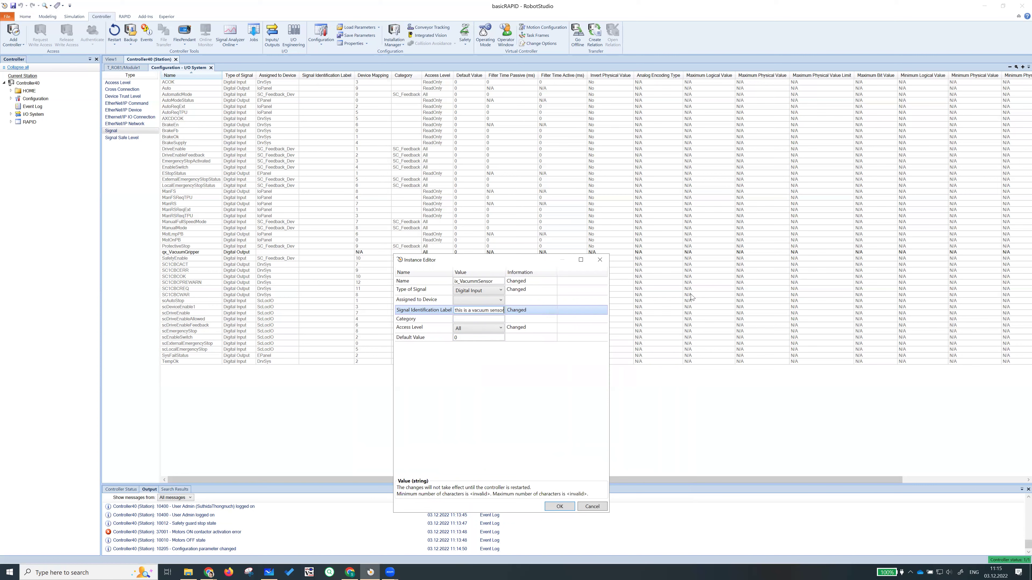
pyautogui.click(559, 507)
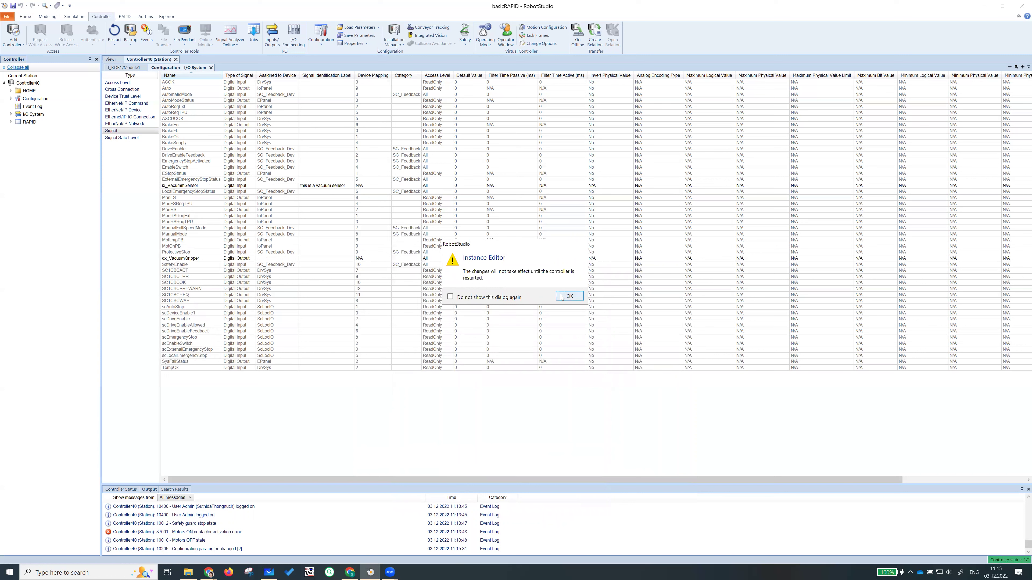
pyautogui.click(568, 296)
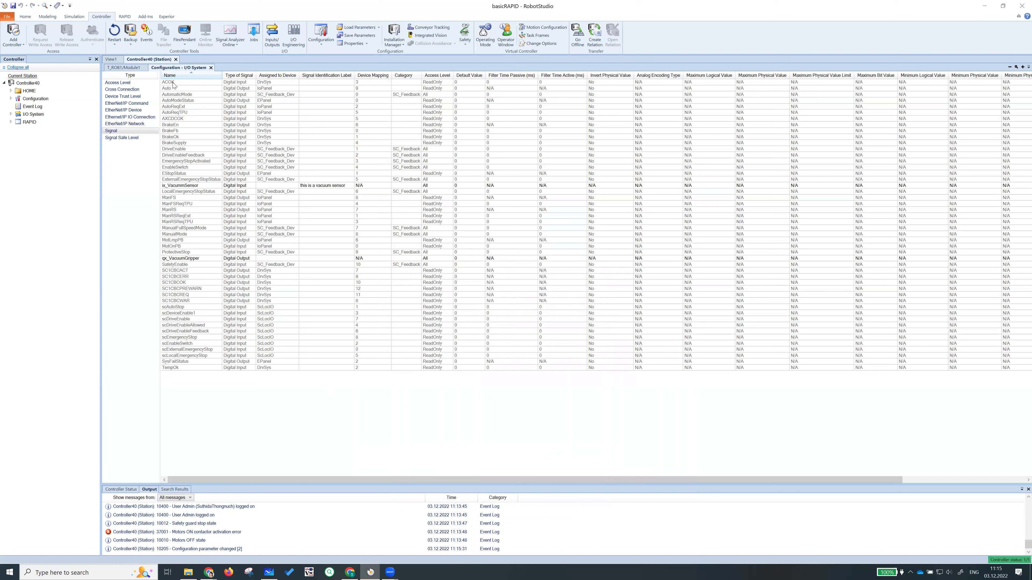
# Restart the controller normally so the new vacuum signals take effect, then return to the course slides PDF.
pyautogui.click(117, 38)
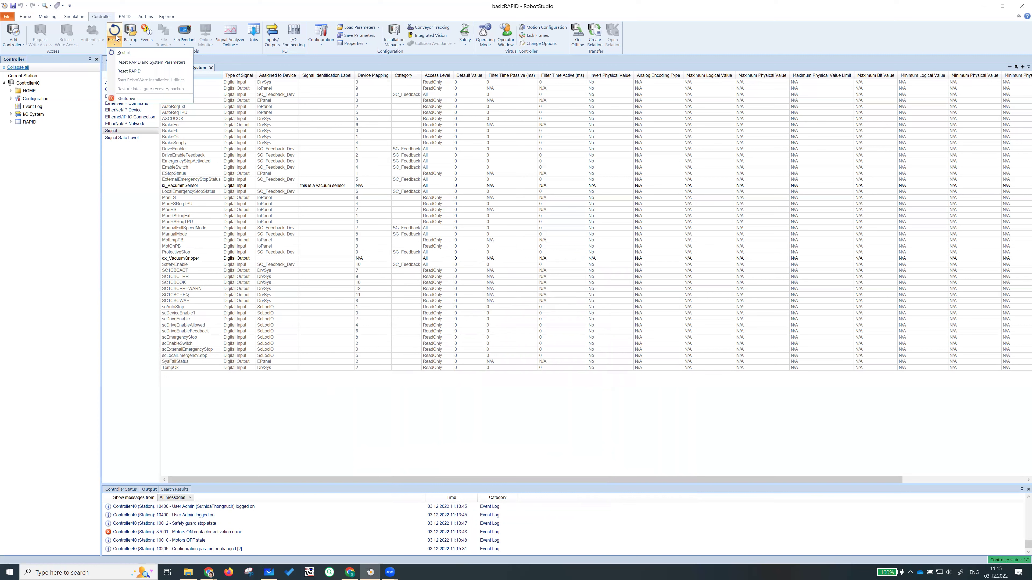
pyautogui.click(123, 52)
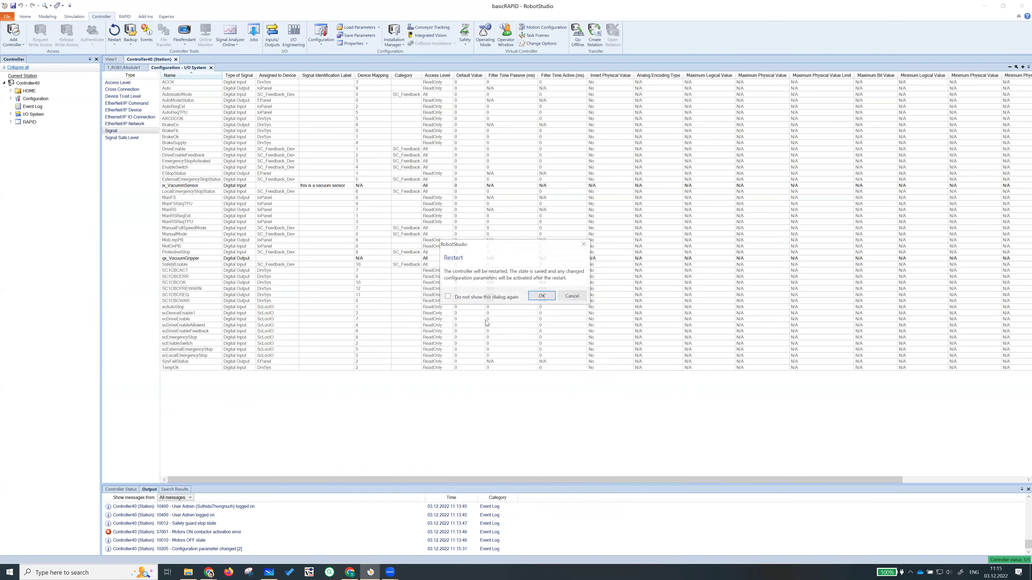
pyautogui.click(541, 296)
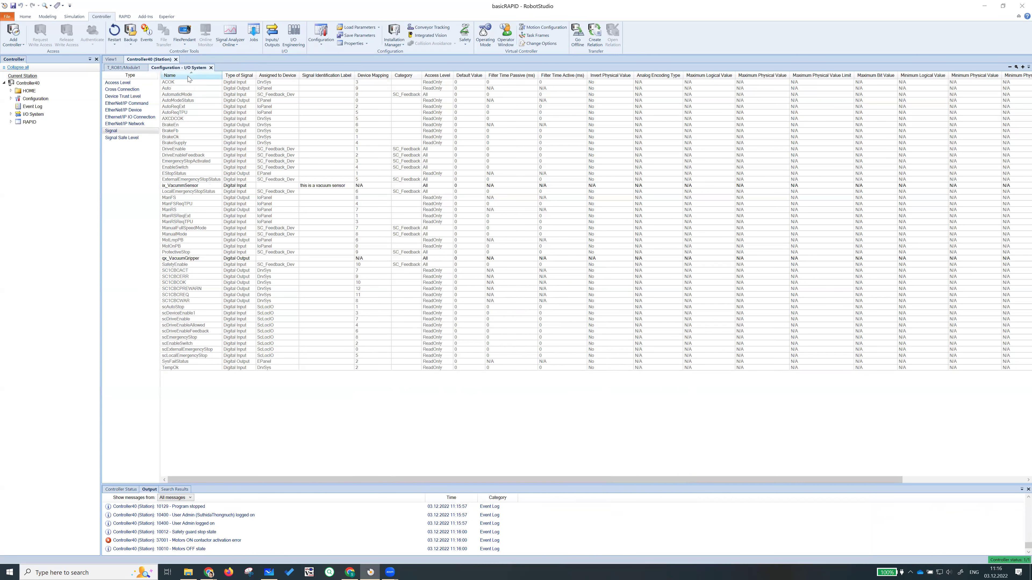
pyautogui.click(349, 572)
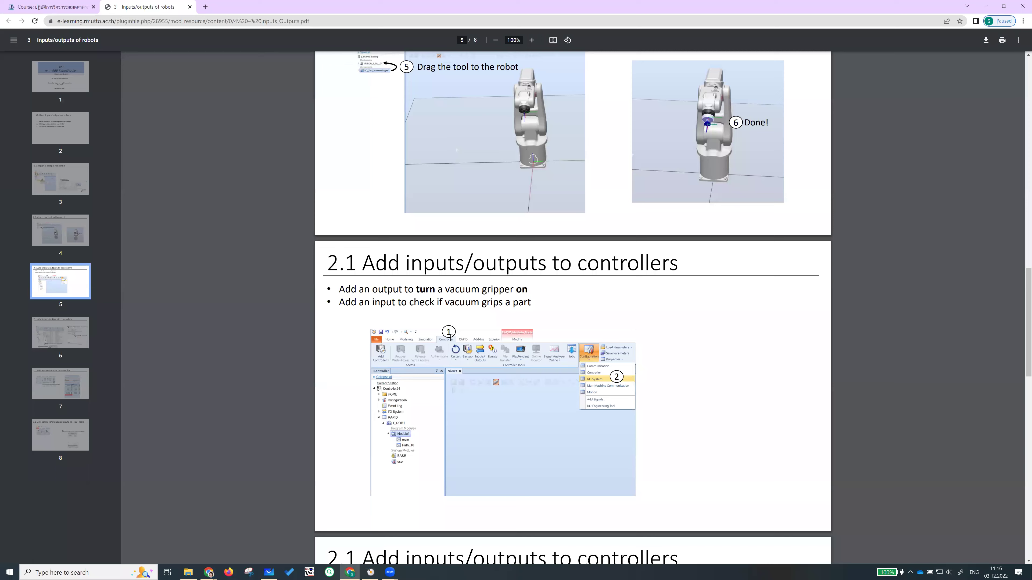
# Read the slides from 2.1 Add inputs/outputs through 2.2 simulating signals, then minimize the PDF.
pyautogui.scroll(-1, 450, 338)
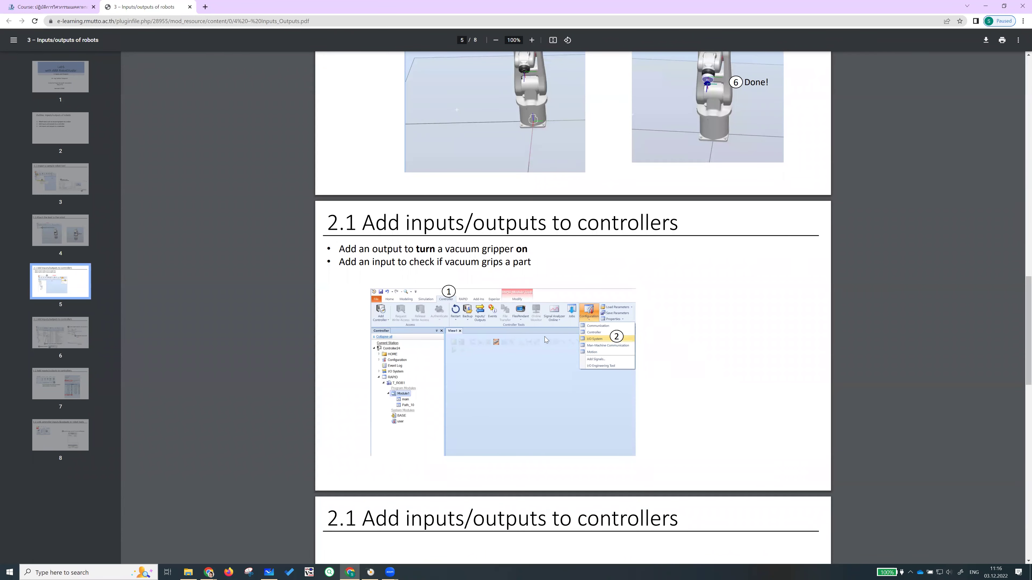
pyautogui.scroll(-2, 597, 339)
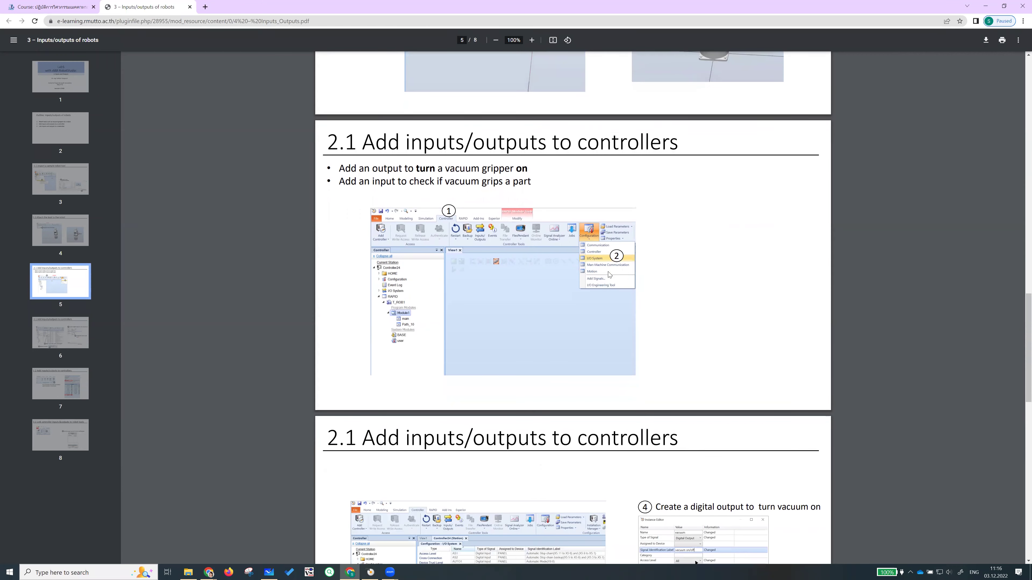
pyautogui.scroll(-4, 606, 279)
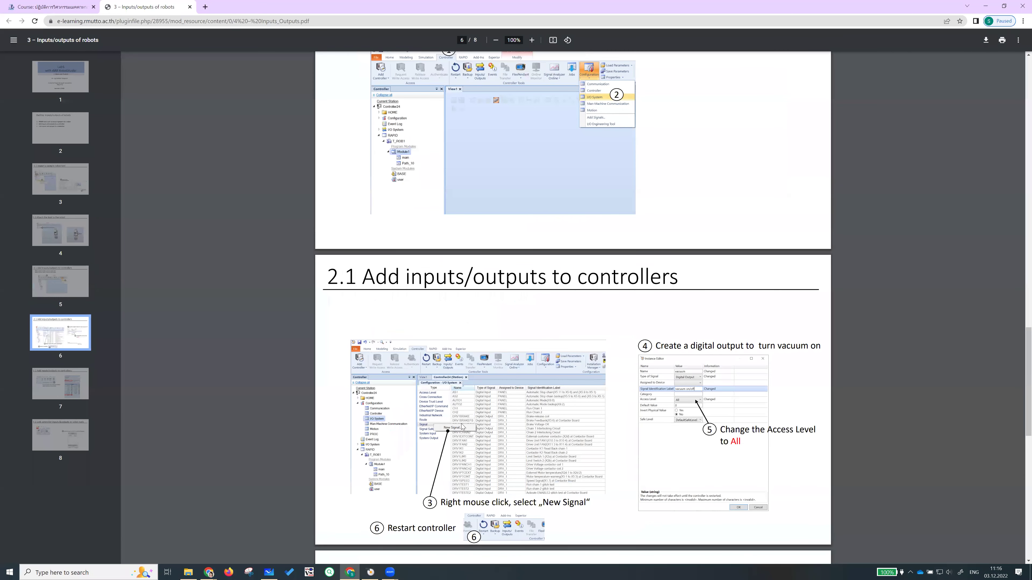
pyautogui.scroll(-1, 459, 418)
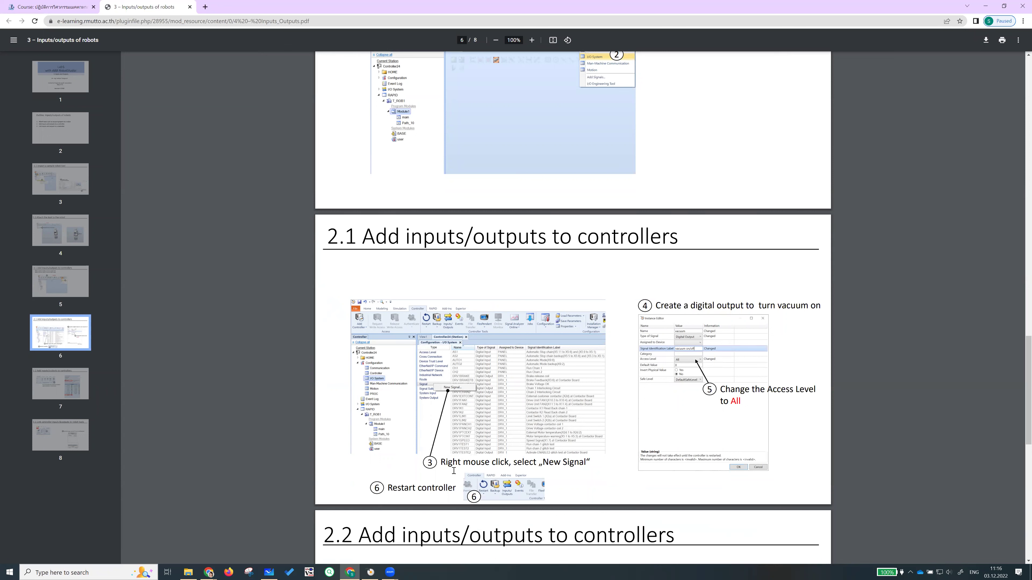
pyautogui.scroll(-5, 500, 455)
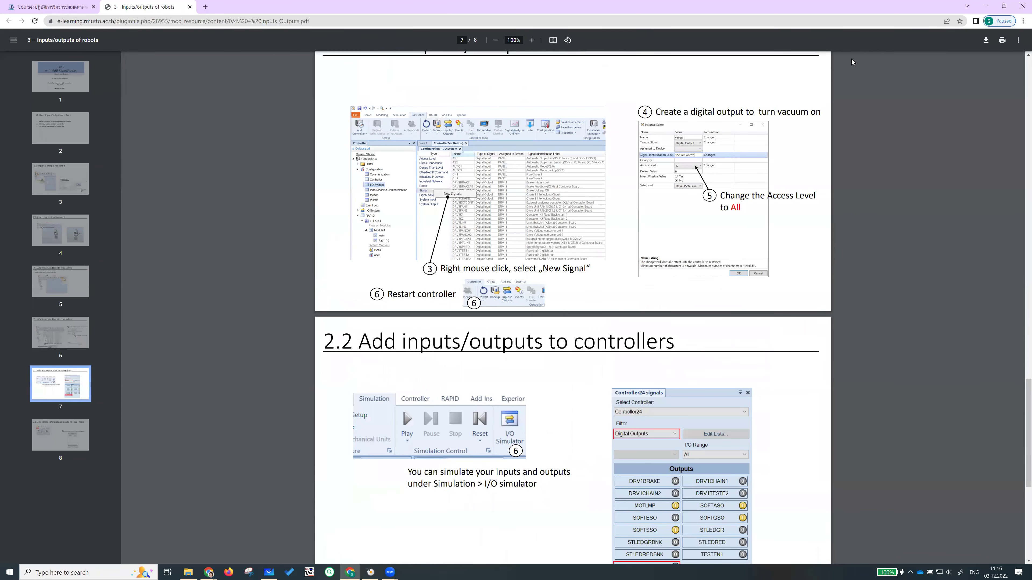
pyautogui.scroll(-2, 852, 62)
pyautogui.click(984, 8)
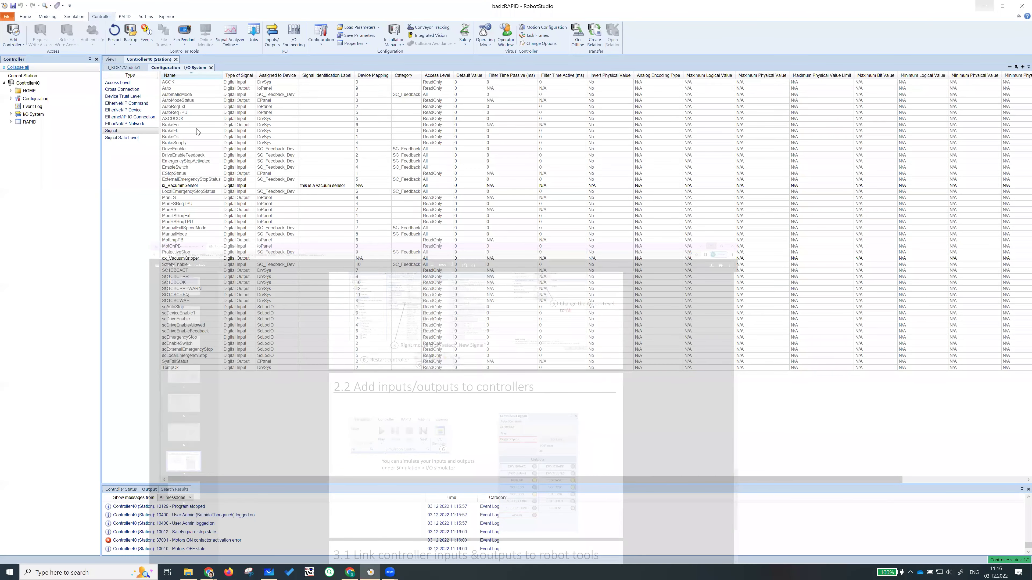
# Switch to the Simulation tools to show the 3D station with the gripper-fitted IRB1100.
pyautogui.click(77, 17)
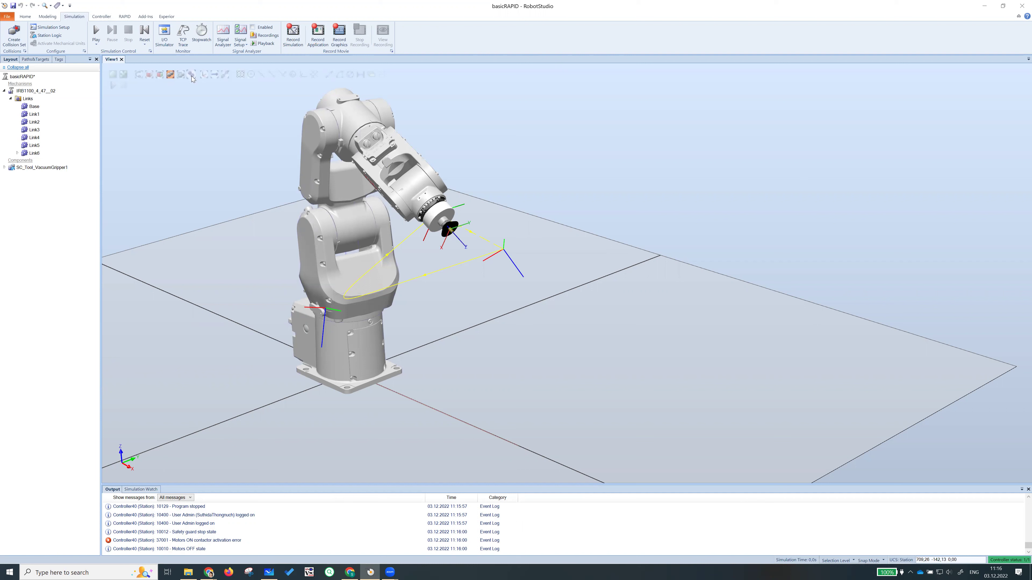
# In Station Logic, arrange the Controller40 and SC_Tool_VacuumGripper1 blocks and add a qx_VacuumGripper port.
pyautogui.click(52, 37)
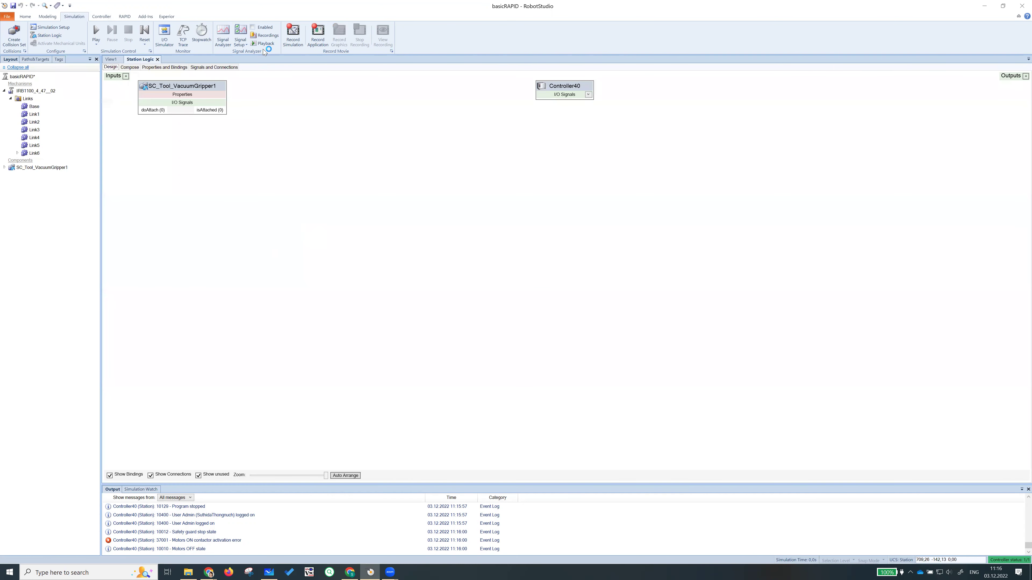
pyautogui.moveTo(572, 86); pyautogui.dragTo(514, 112)
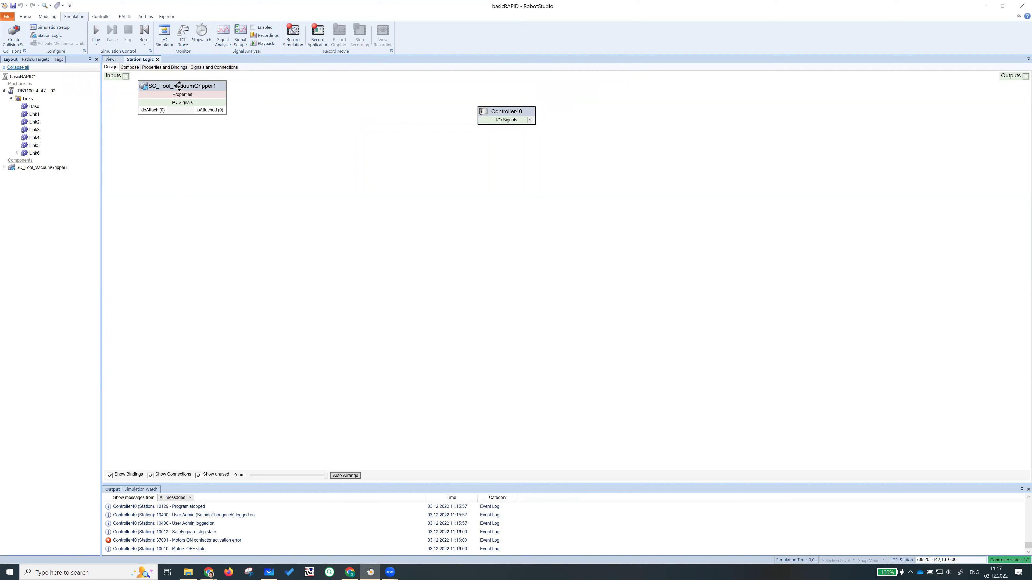
pyautogui.moveTo(181, 87); pyautogui.dragTo(368, 280)
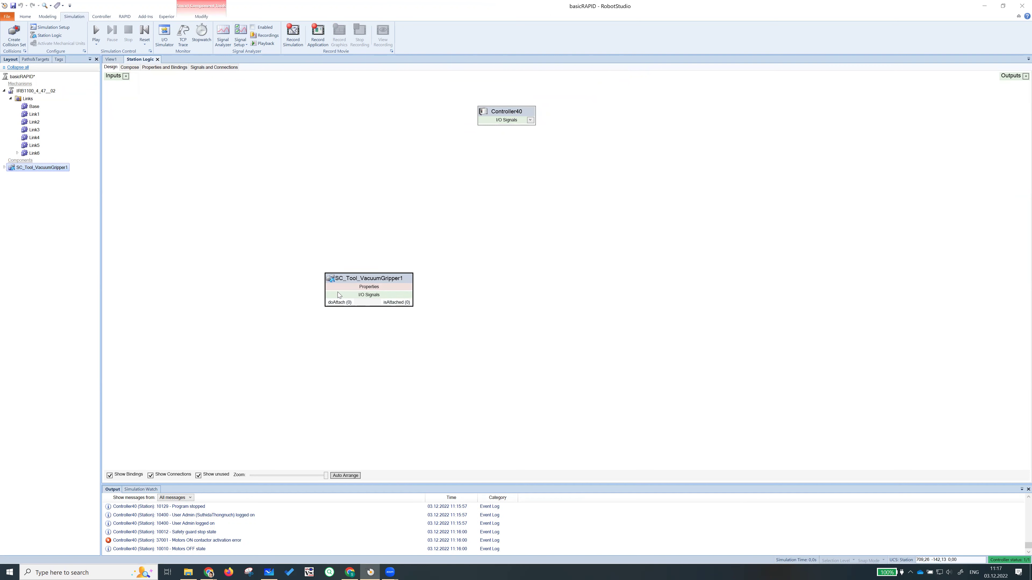
pyautogui.click(530, 120)
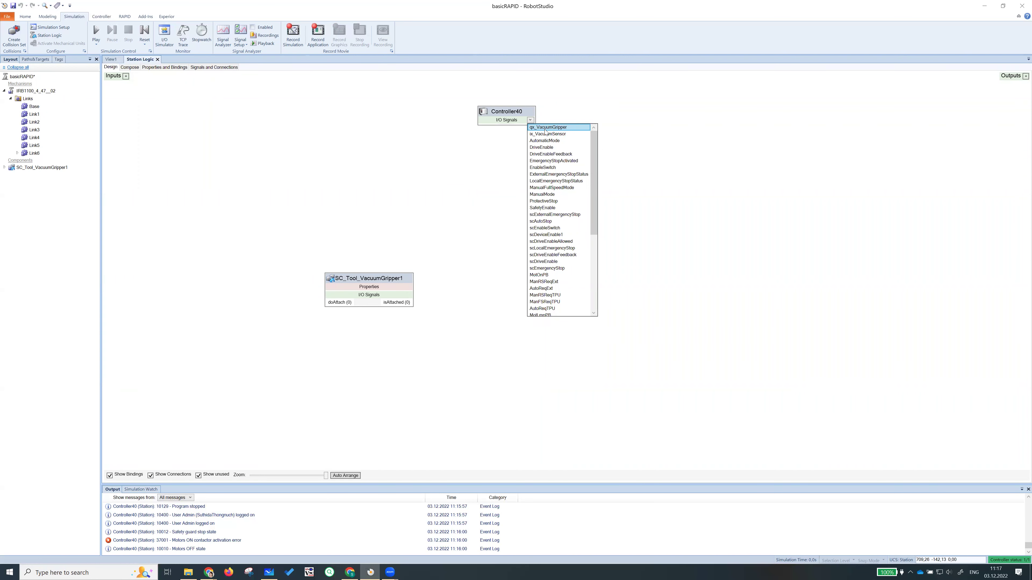
pyautogui.click(545, 129)
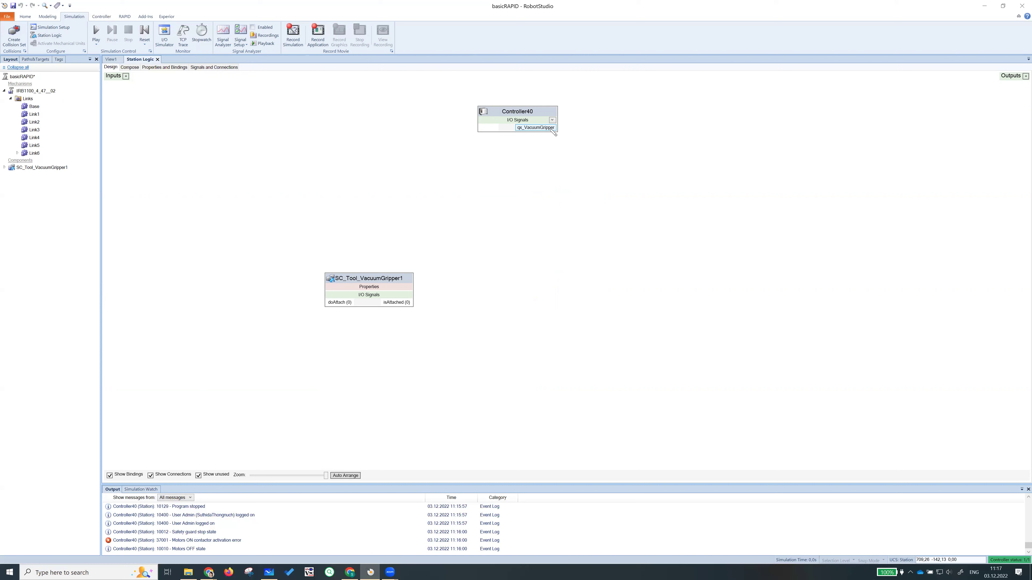
# Connect Controller40's qx_VacuumGripper output to the gripper's doAttach input.
pyautogui.moveTo(387, 284); pyautogui.dragTo(489, 258)
pyautogui.moveTo(560, 128); pyautogui.dragTo(428, 280)
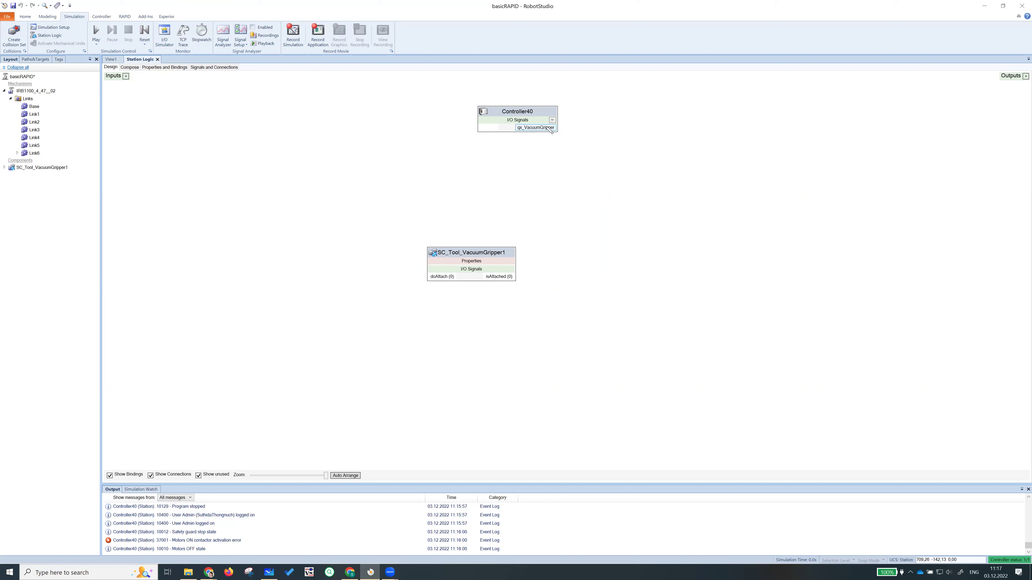
pyautogui.moveTo(551, 128); pyautogui.dragTo(431, 277)
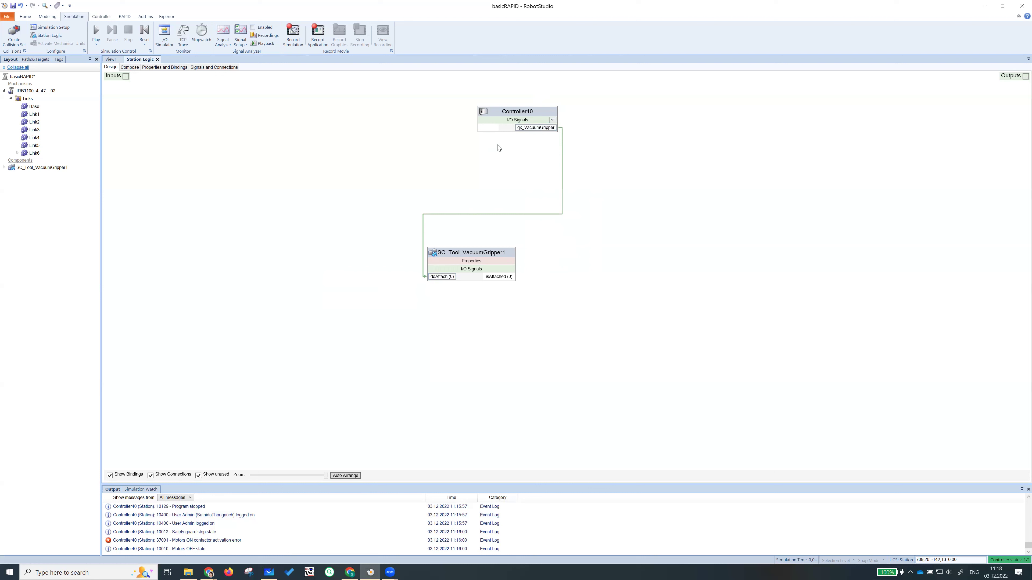
# Add an ix_VacummSensor port on Controller40 and wire the gripper's isAttached output into it.
pyautogui.click(552, 122)
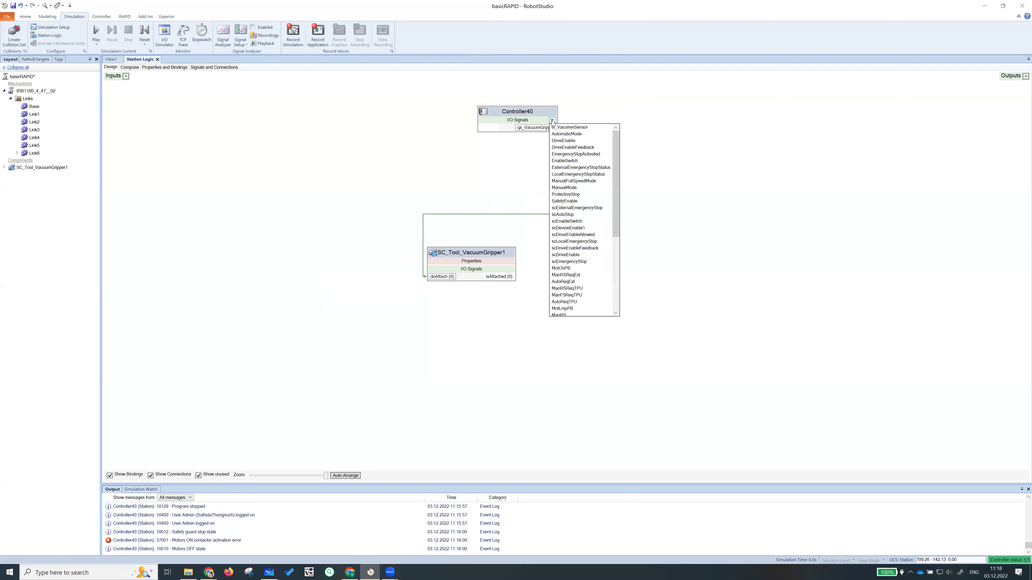
pyautogui.click(569, 127)
pyautogui.click(502, 112)
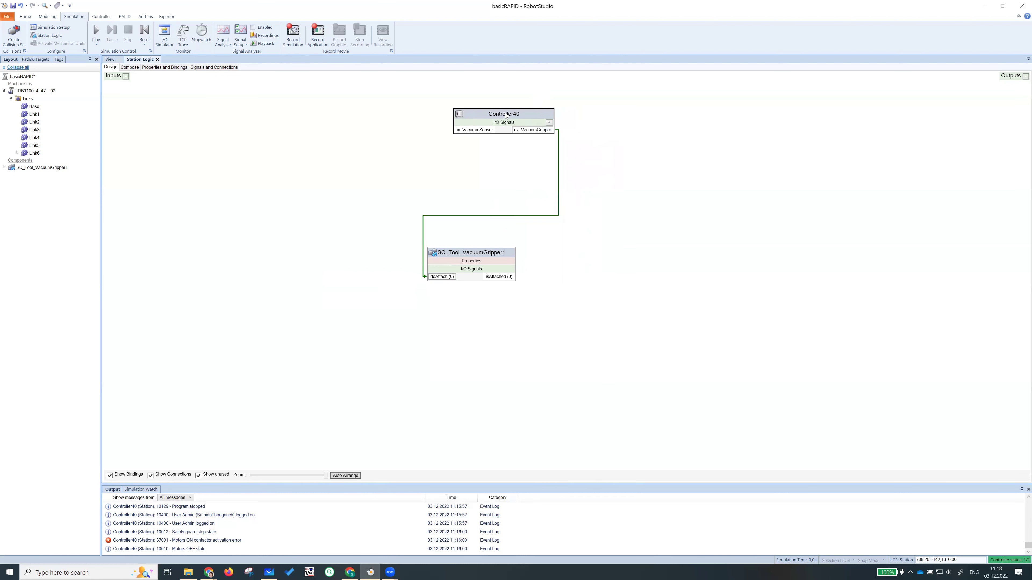
pyautogui.moveTo(505, 112); pyautogui.dragTo(505, 111)
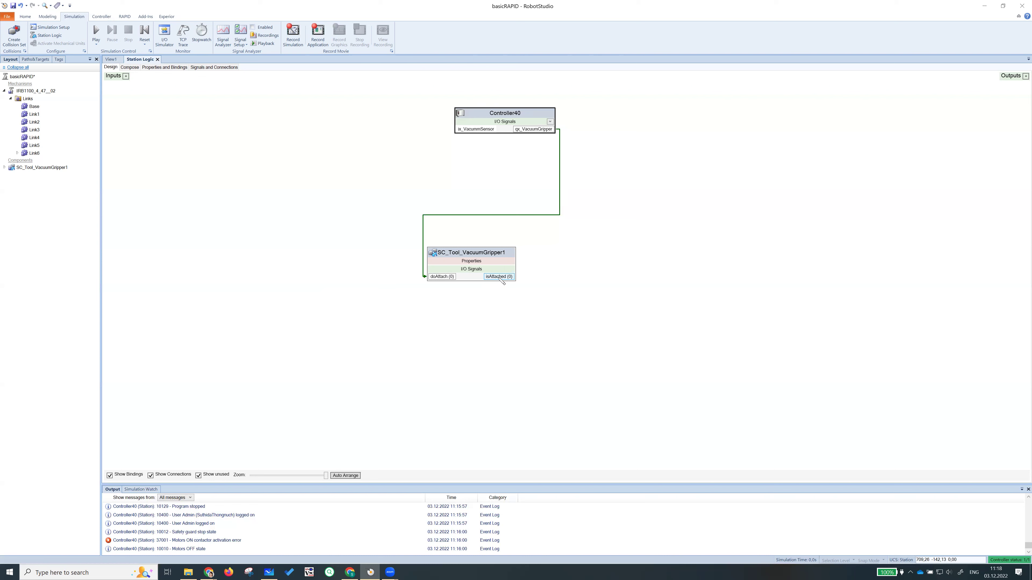
pyautogui.moveTo(500, 277); pyautogui.dragTo(454, 132)
pyautogui.moveTo(503, 277); pyautogui.dragTo(475, 133)
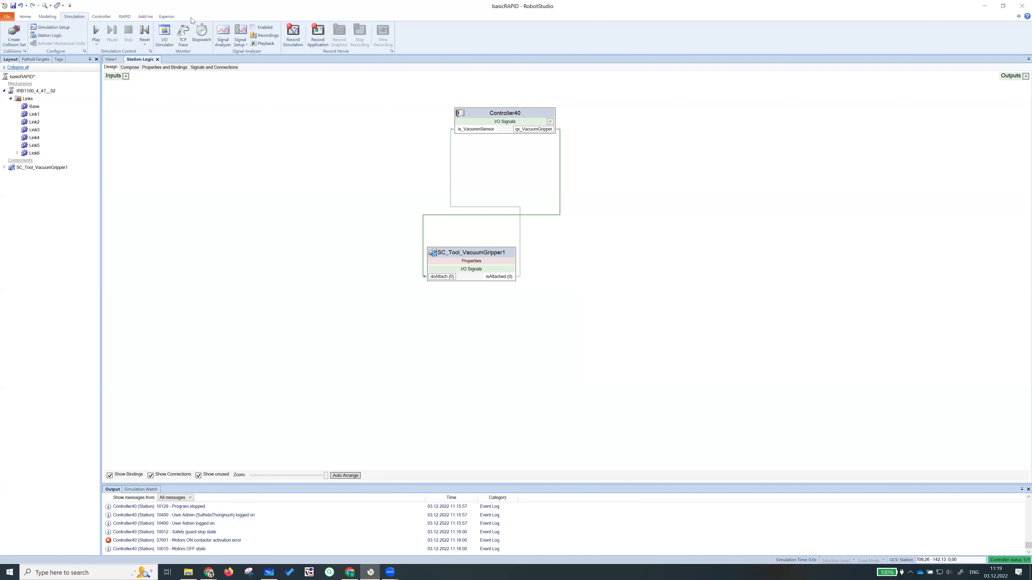
pyautogui.click(349, 572)
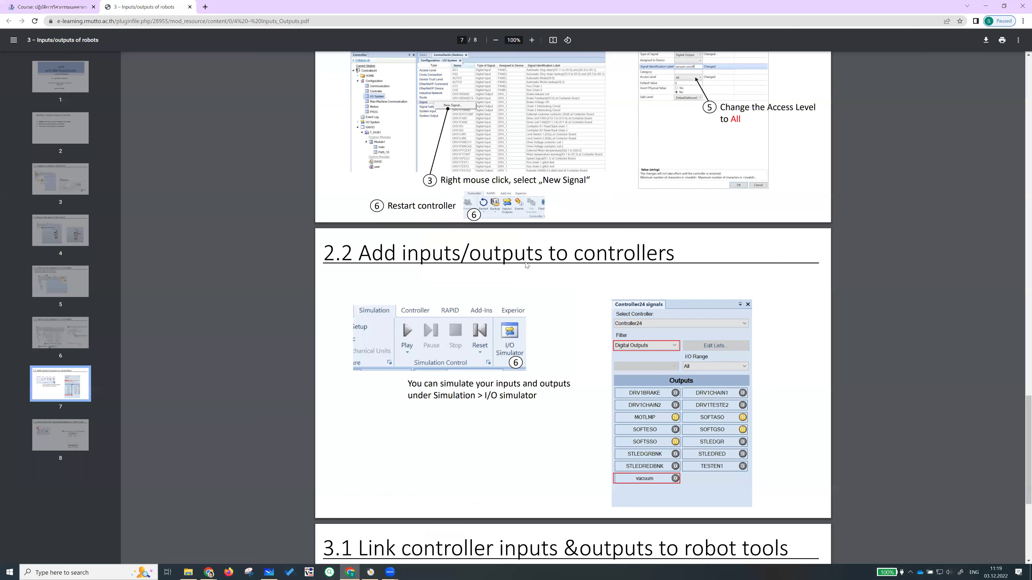
pyautogui.scroll(-3, 524, 264)
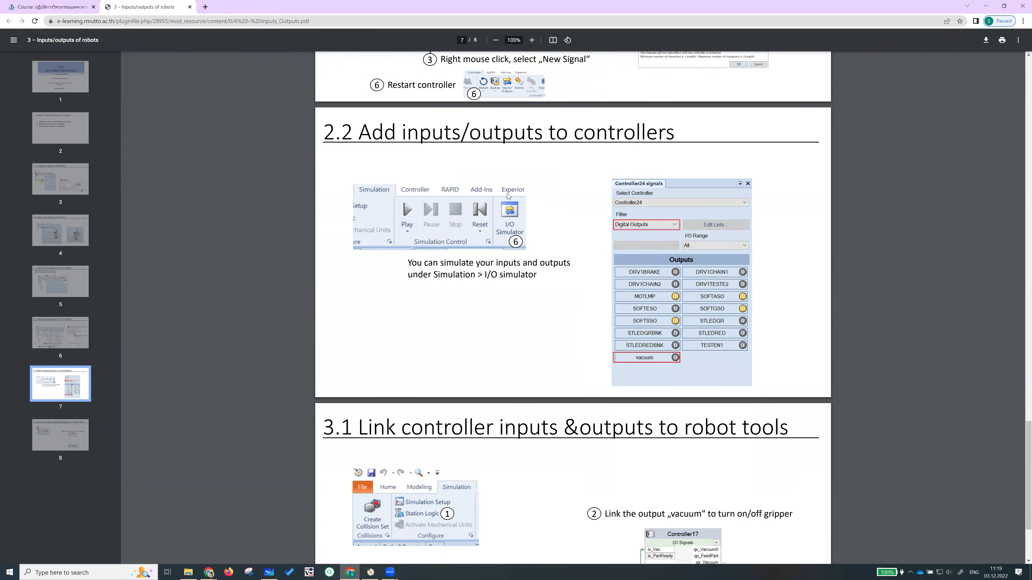
pyautogui.scroll(-3, 510, 204)
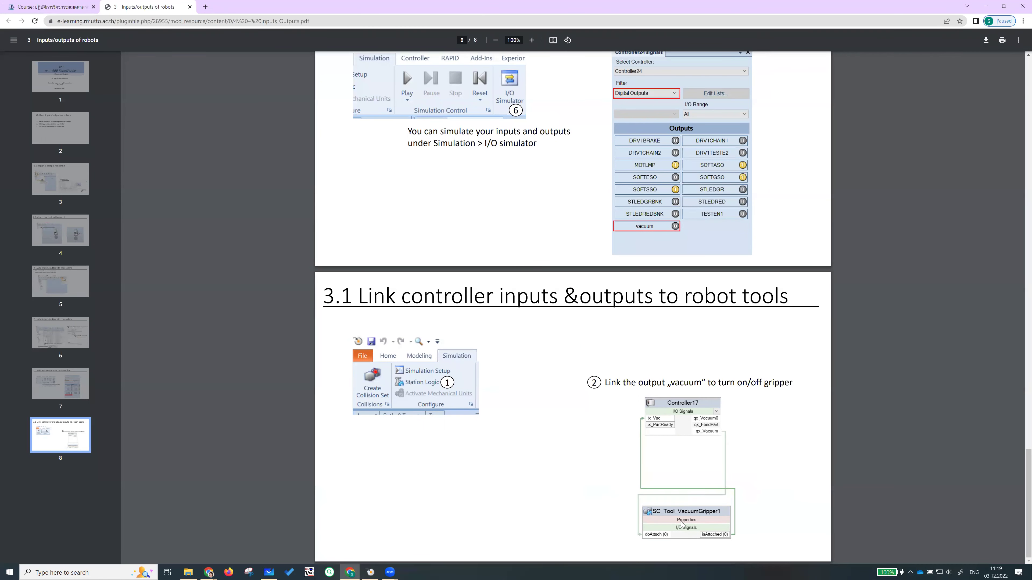
pyautogui.click(370, 572)
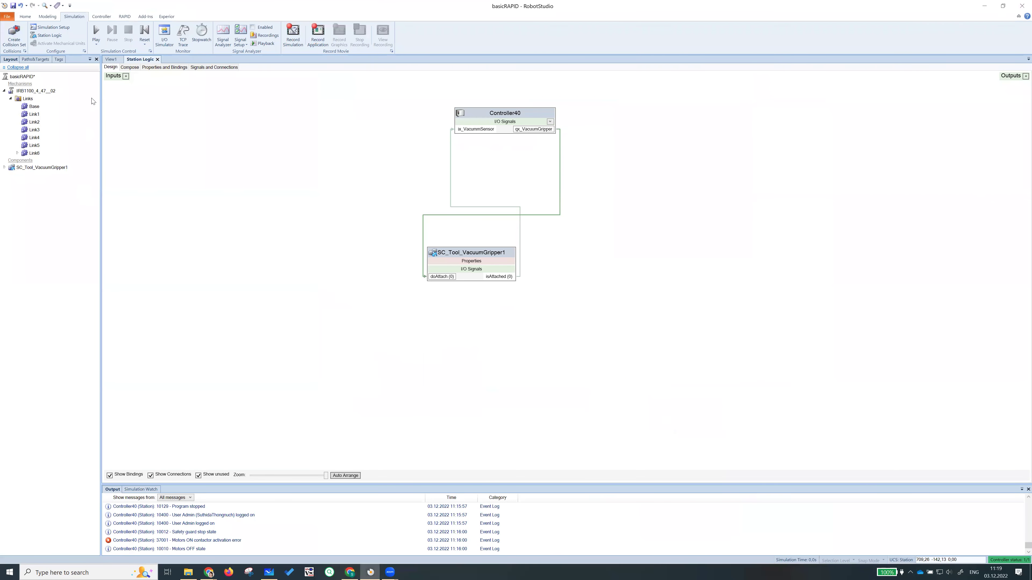
# In the I/O Simulator filtered to Digital Outputs, toggle qx_VacuumGripper on and back off.
pyautogui.click(112, 60)
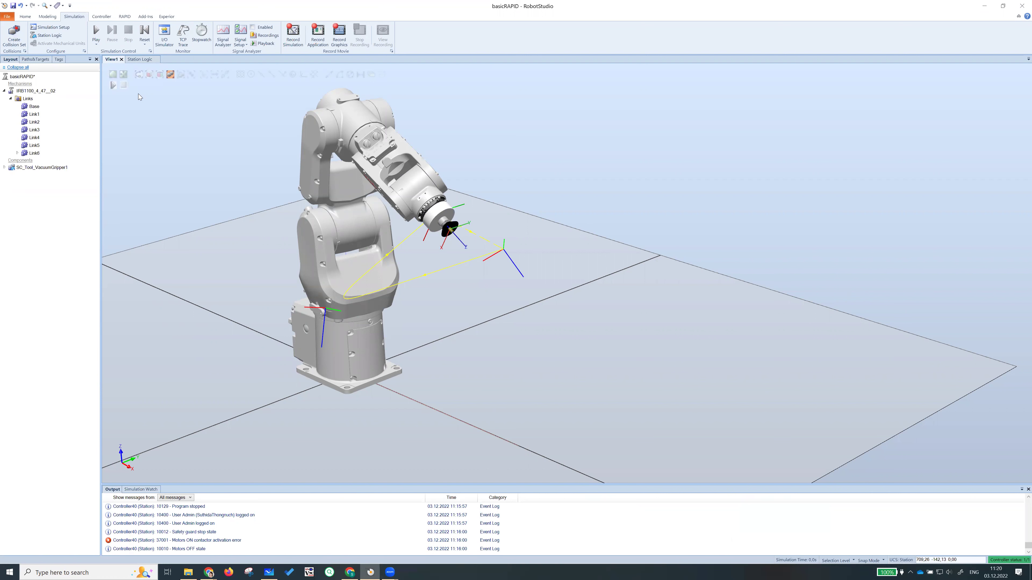
pyautogui.click(165, 36)
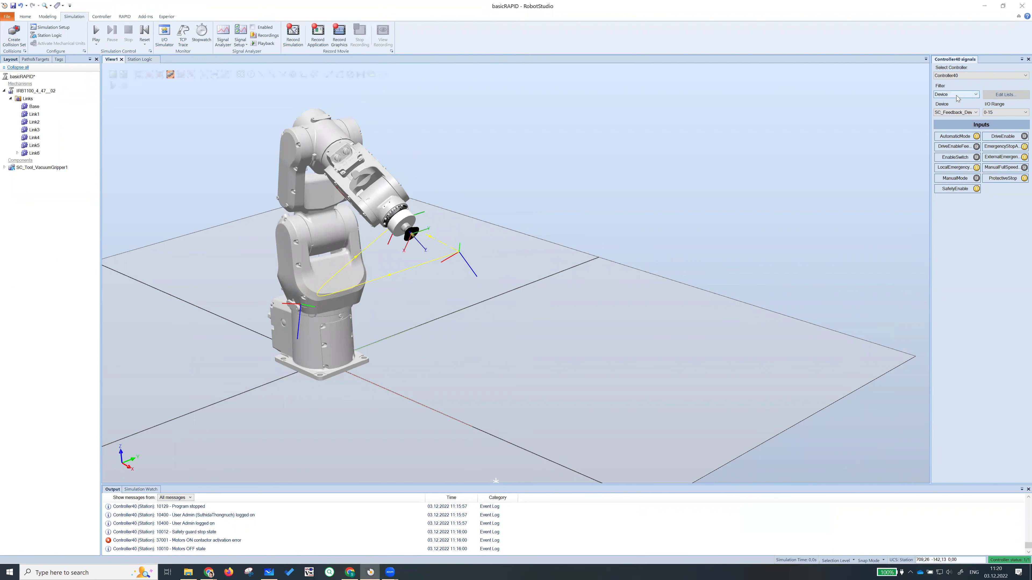
pyautogui.click(957, 97)
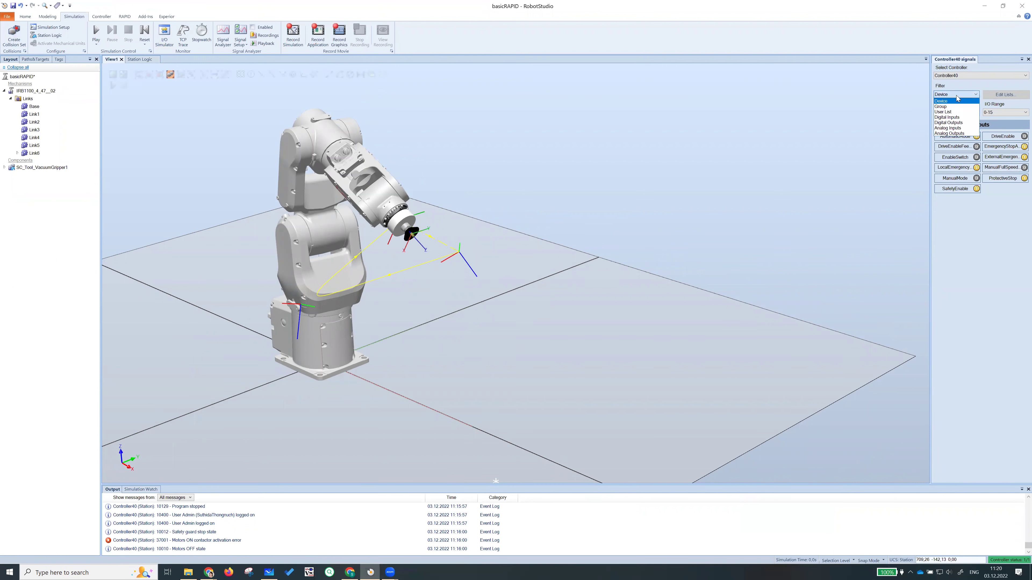
pyautogui.click(962, 123)
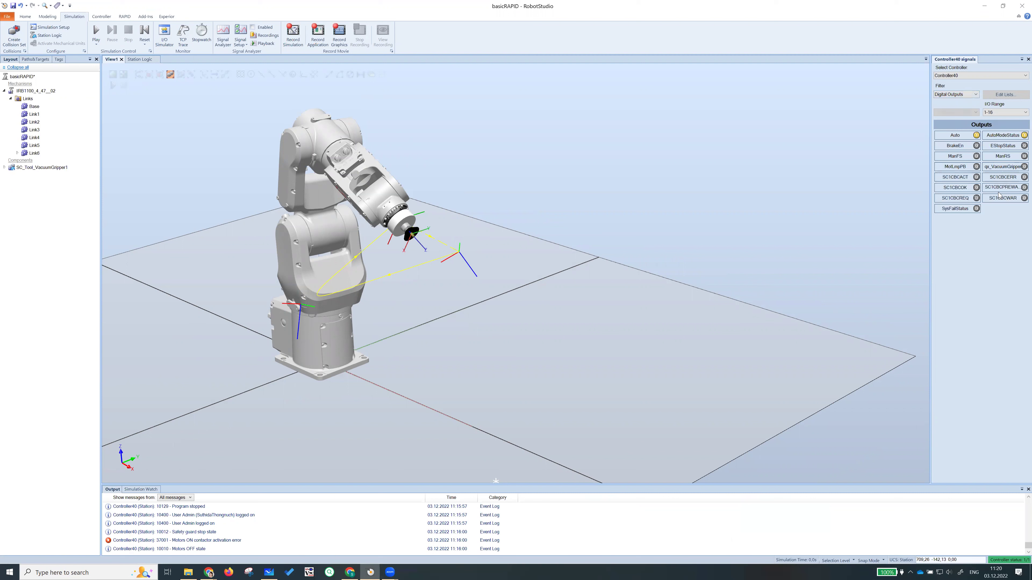
pyautogui.click(1003, 168)
pyautogui.click(1003, 167)
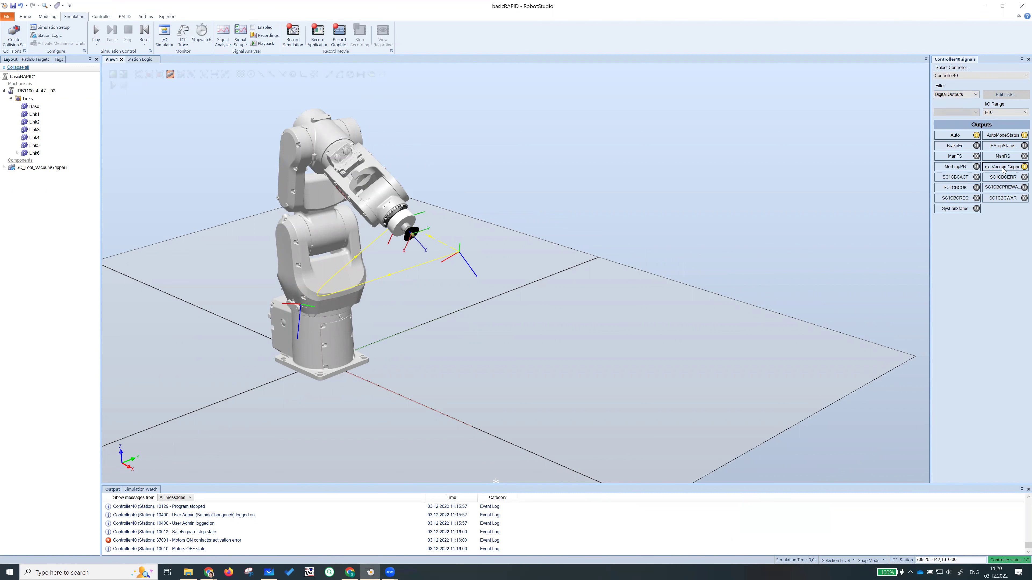
# Switch the simulator filter to Digital Inputs, then select and deselect SC_Tool_VacuumGripper1.
pyautogui.click(969, 94)
pyautogui.click(967, 117)
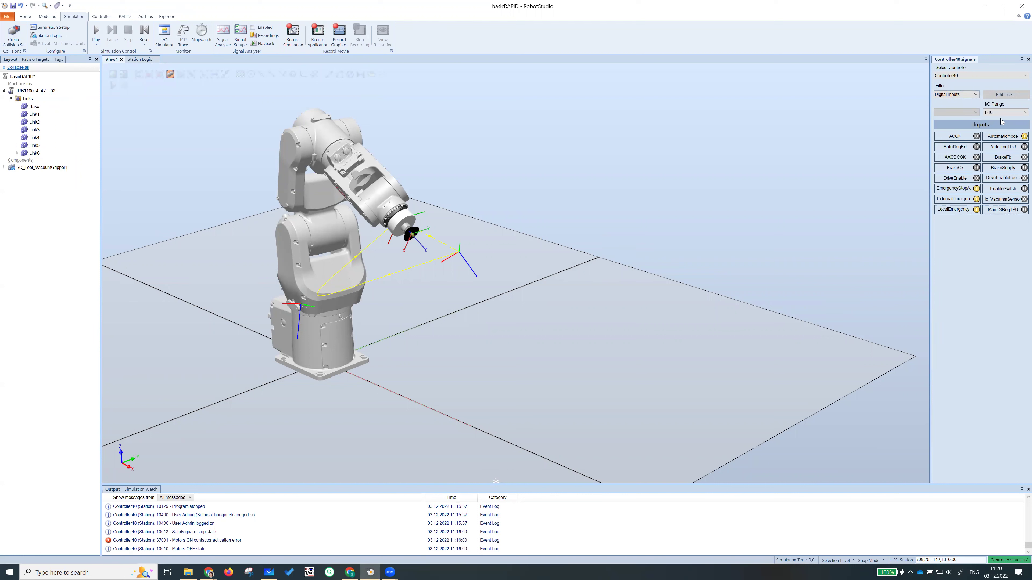
pyautogui.click(957, 96)
pyautogui.click(50, 168)
pyautogui.click(504, 231)
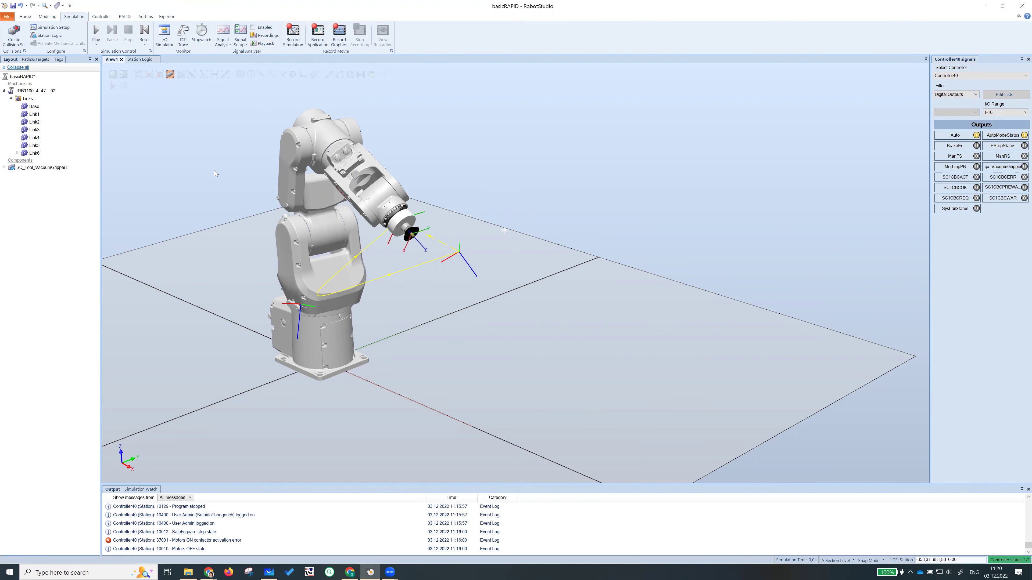
# Create the Part_1 solid cylinder with radius 100 mm and height 200 mm, then close the panel.
pyautogui.click(49, 18)
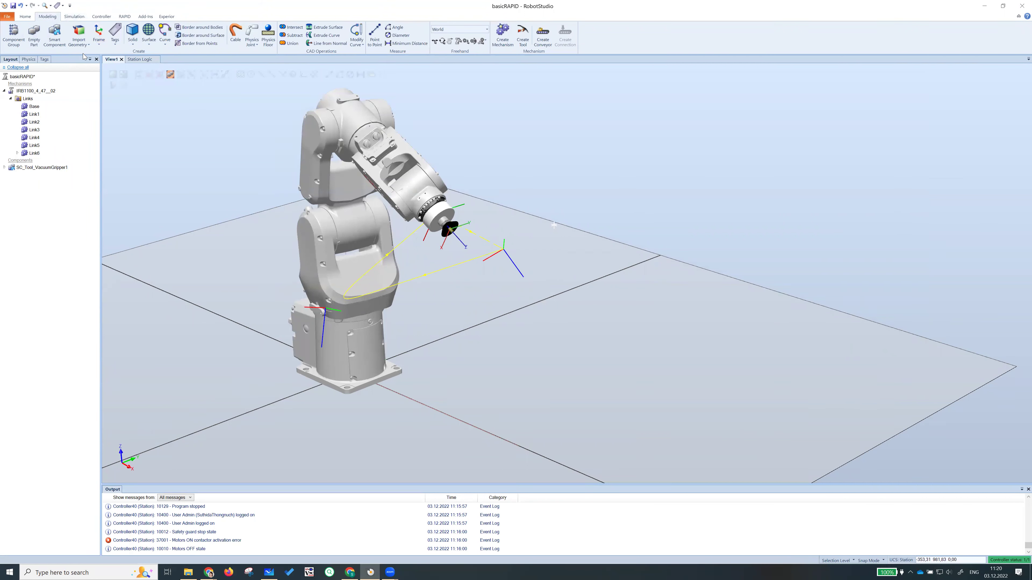
pyautogui.click(133, 46)
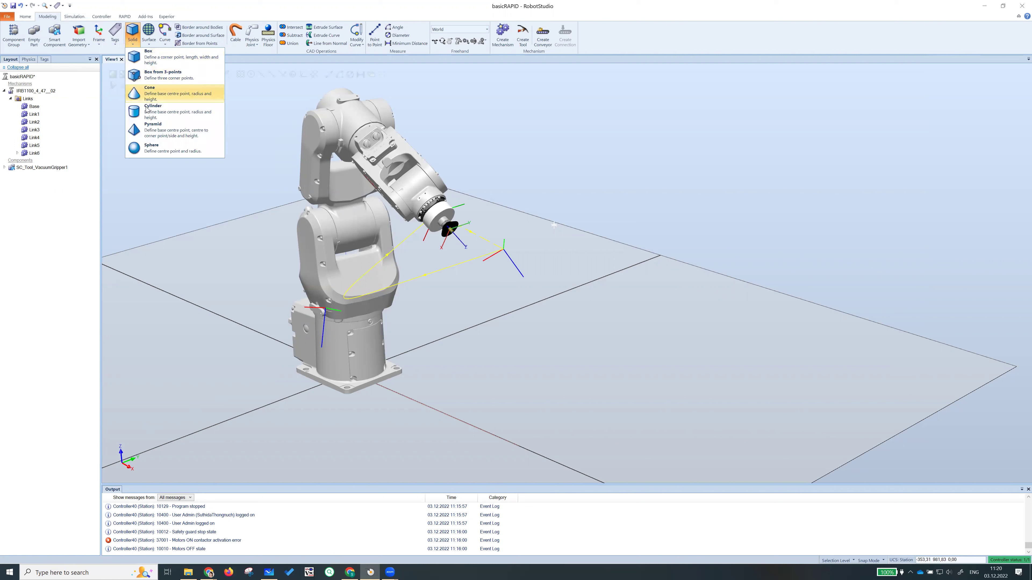
pyautogui.click(170, 116)
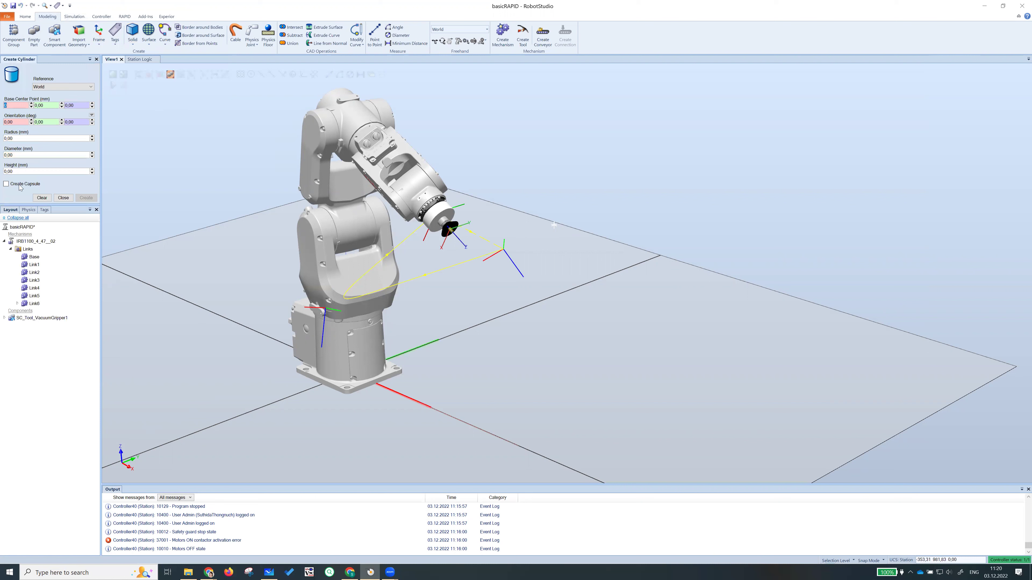
pyautogui.click(17, 138)
pyautogui.write('1')
pyautogui.click(18, 171)
pyautogui.write('200')
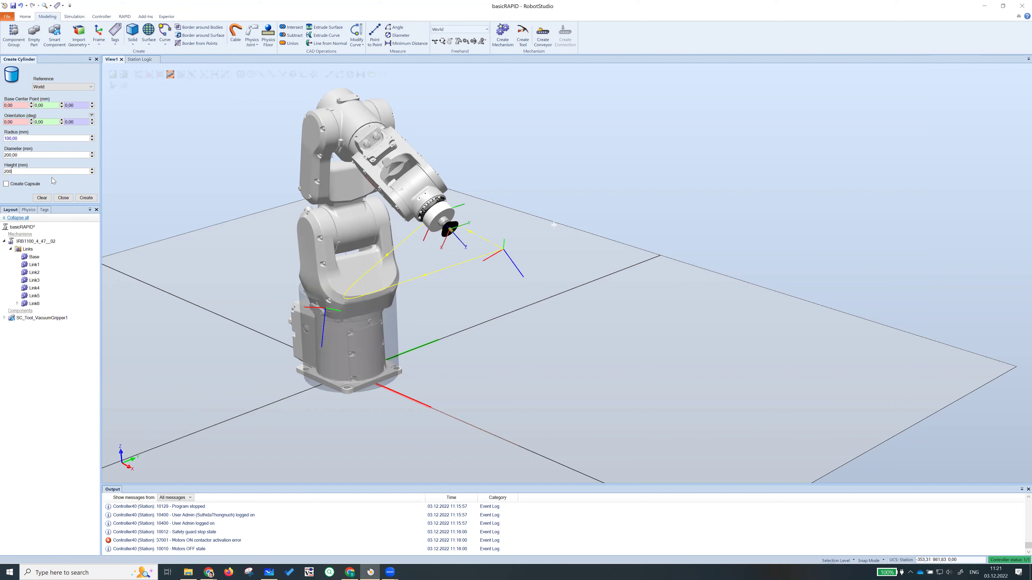
pyautogui.click(84, 198)
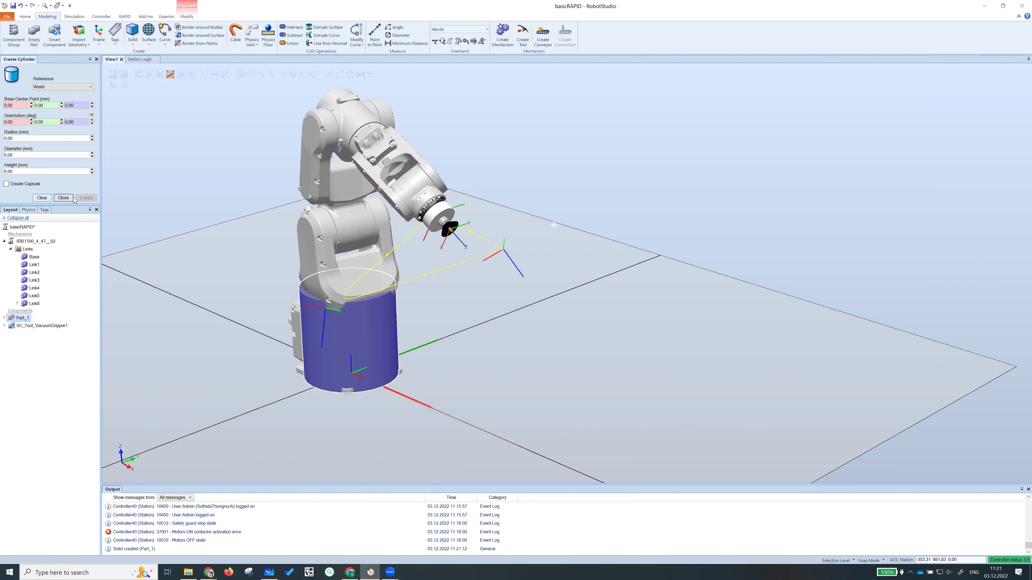
pyautogui.click(96, 60)
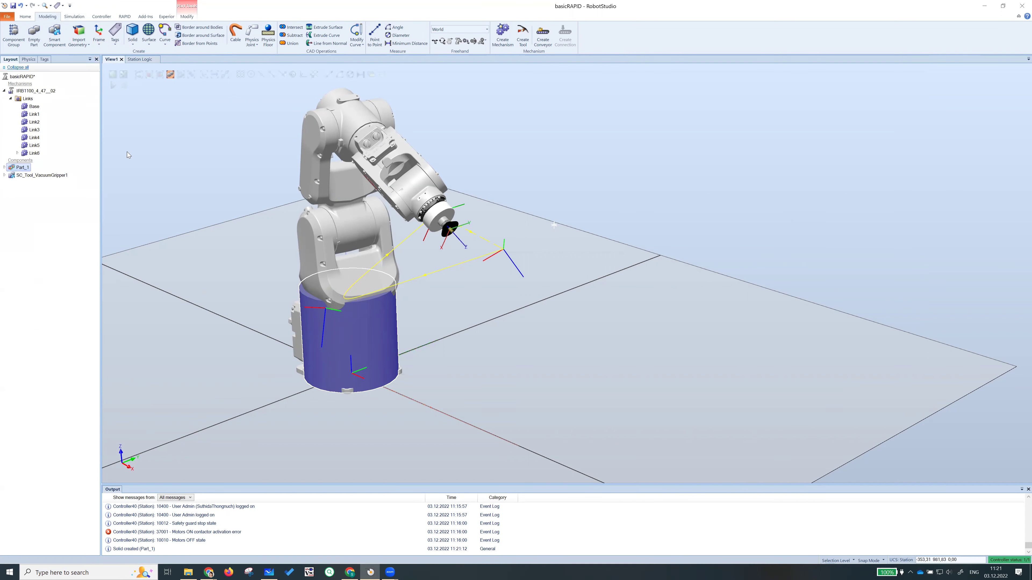
# Freehand-drag the Part_1 cylinder along X to about 278 mm, then deselect it.
pyautogui.click(435, 42)
pyautogui.moveTo(389, 383); pyautogui.dragTo(492, 431)
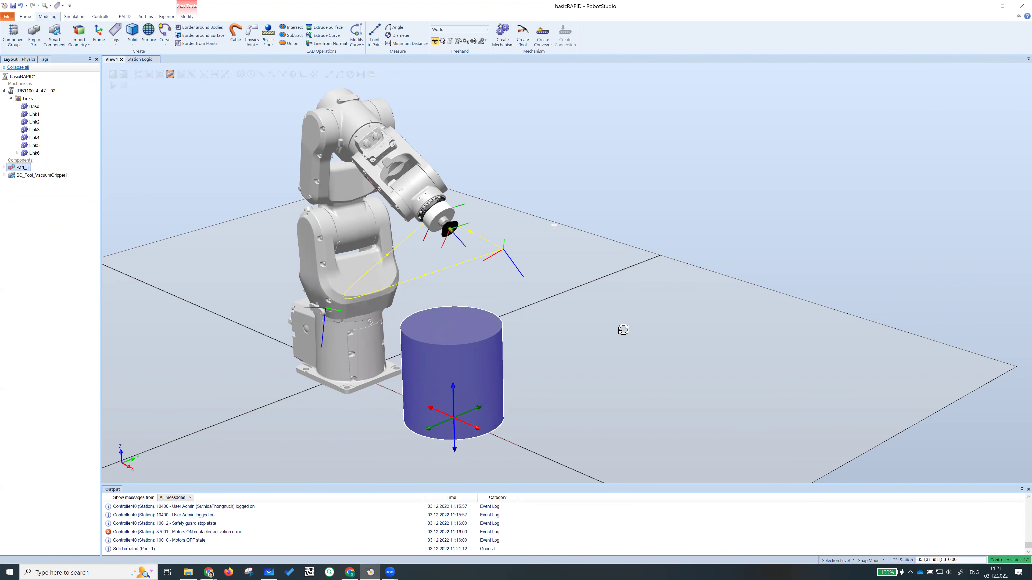
pyautogui.keyDown('ctrl'); pyautogui.keyDown('shift'); pyautogui.moveTo(631, 323); pyautogui.dragTo(692, 286); pyautogui.keyUp('shift'); pyautogui.keyUp('ctrl')
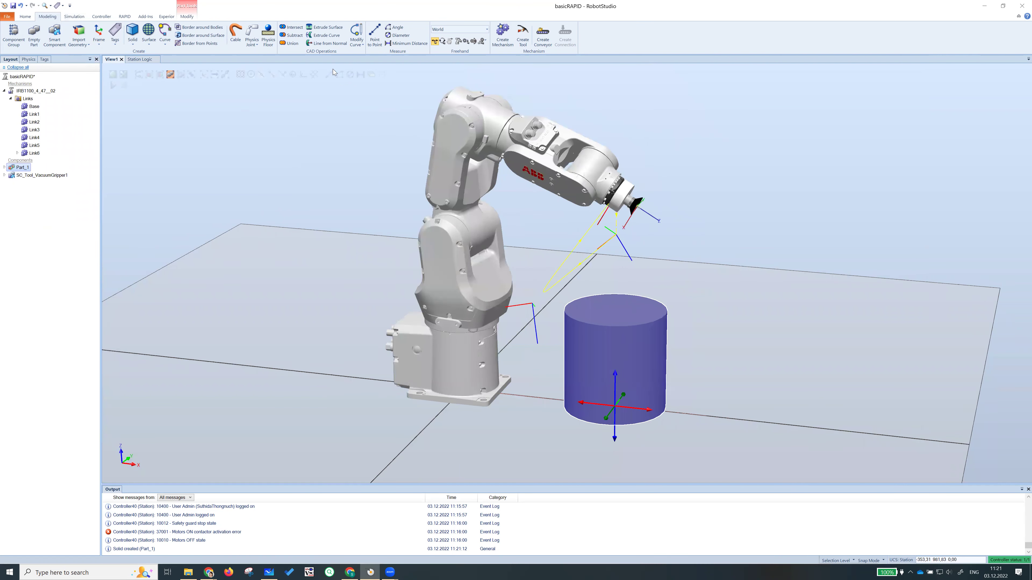
pyautogui.click(435, 41)
pyautogui.click(349, 139)
pyautogui.scroll(-1, 349, 140)
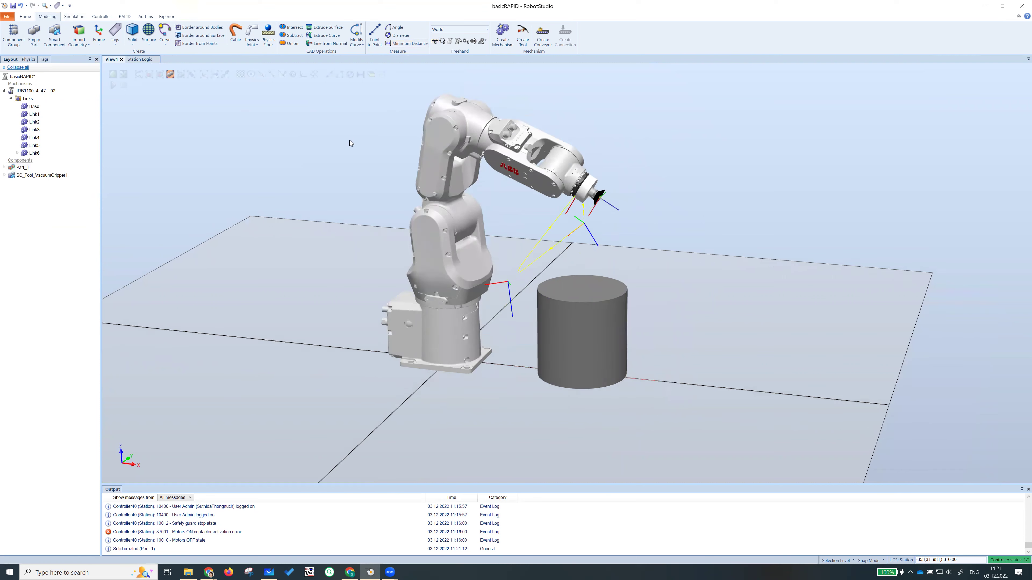
pyautogui.scroll(-1, 349, 141)
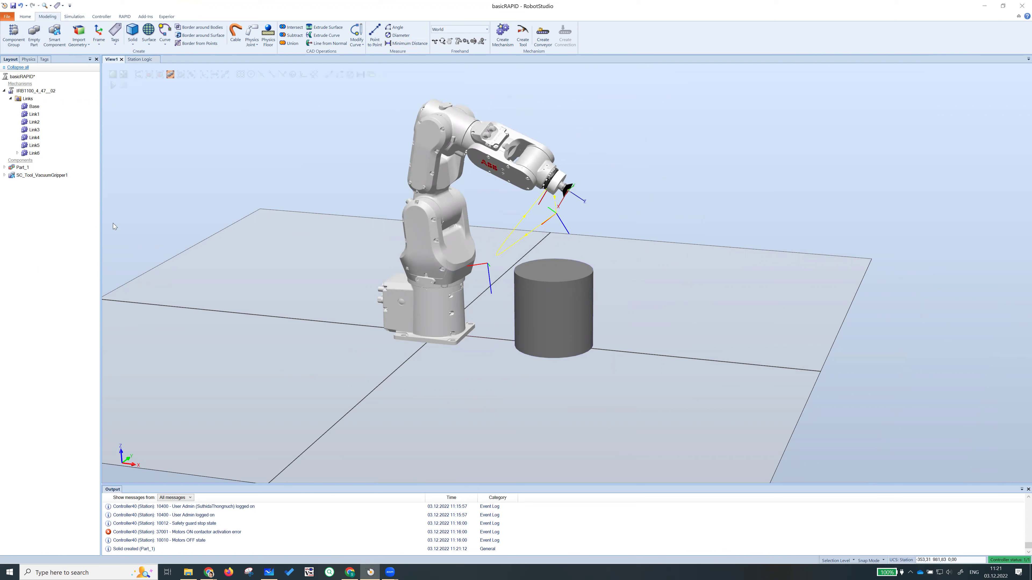
# Joint-jog IRB1100_4_47_02's base and joint 2 so the gripper points down above the cylinder.
pyautogui.rightClick(31, 91)
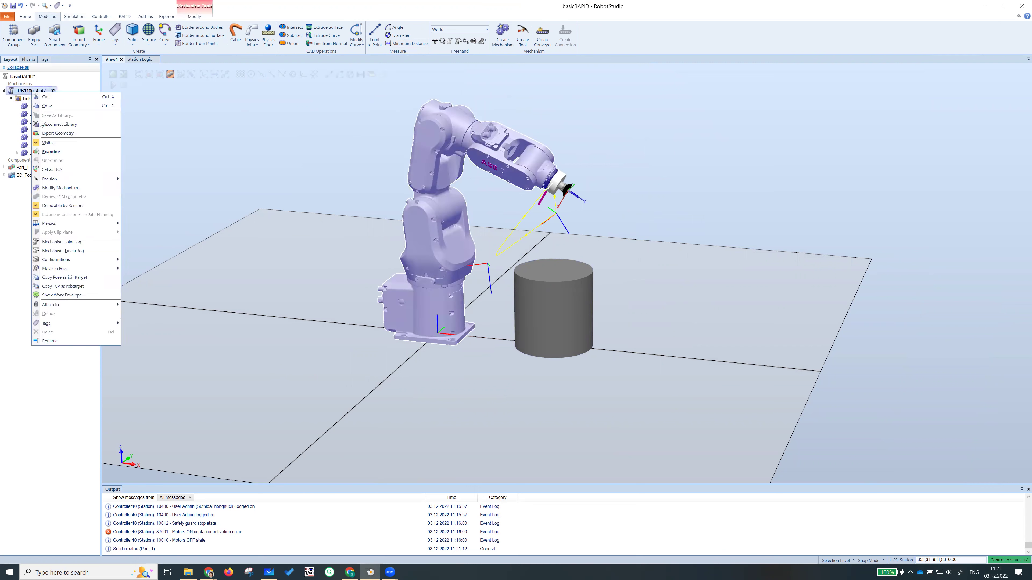
pyautogui.click(77, 243)
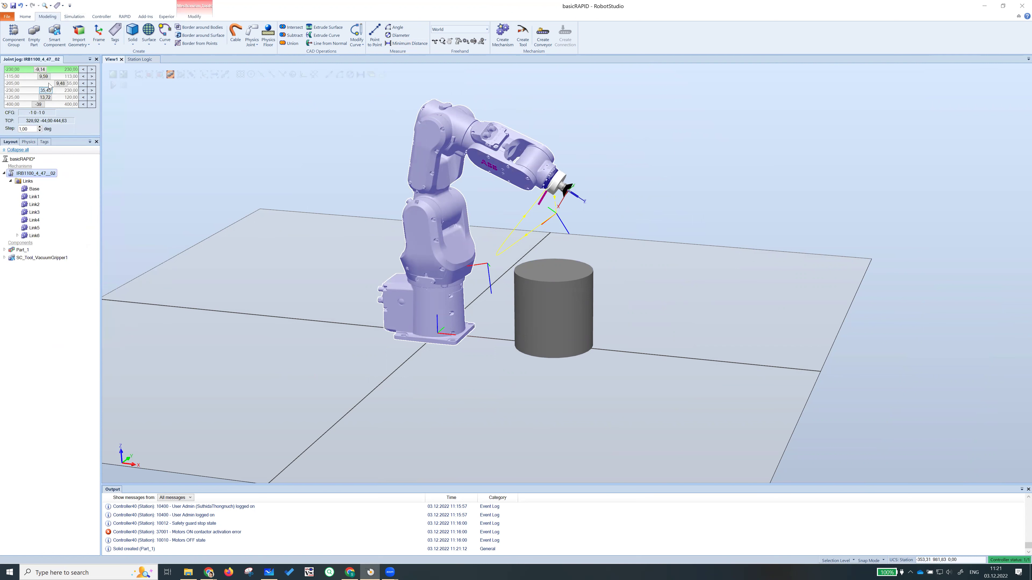
pyautogui.moveTo(46, 72); pyautogui.dragTo(47, 71)
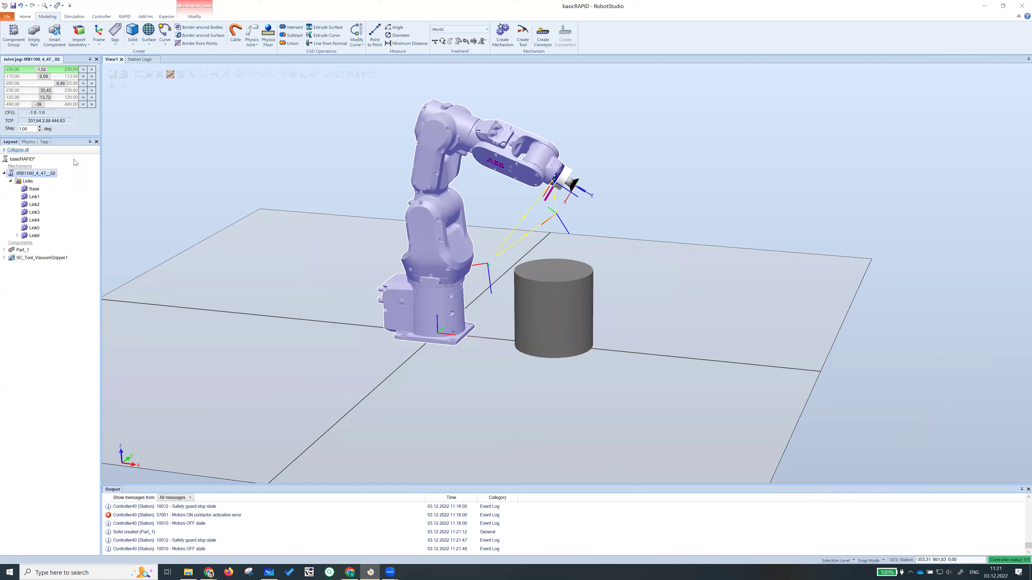
pyautogui.moveTo(43, 76); pyautogui.dragTo(60, 103)
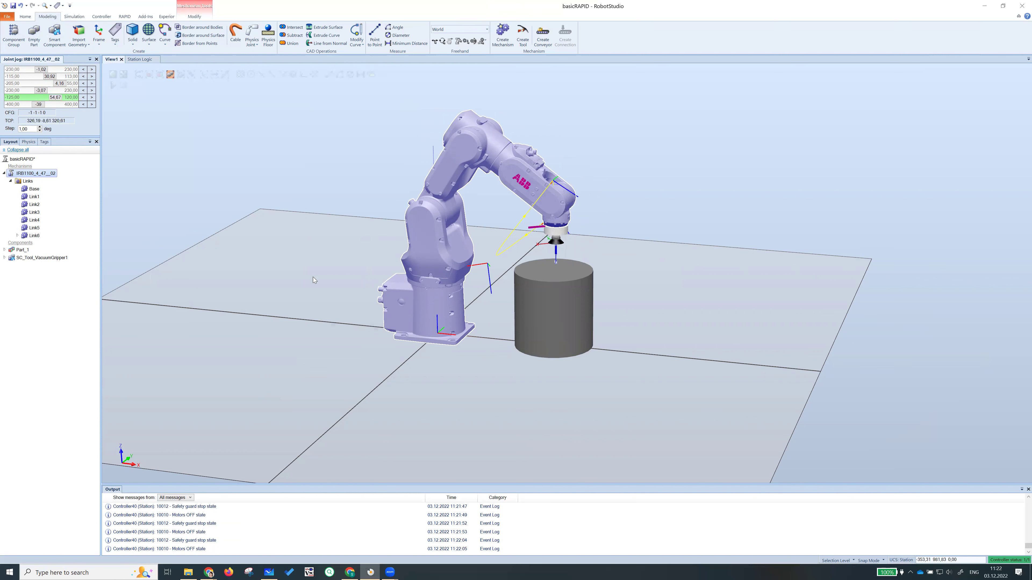
pyautogui.keyDown('ctrl'); pyautogui.keyDown('shift'); pyautogui.moveTo(405, 403); pyautogui.dragTo(414, 399); pyautogui.keyUp('shift'); pyautogui.keyUp('ctrl')
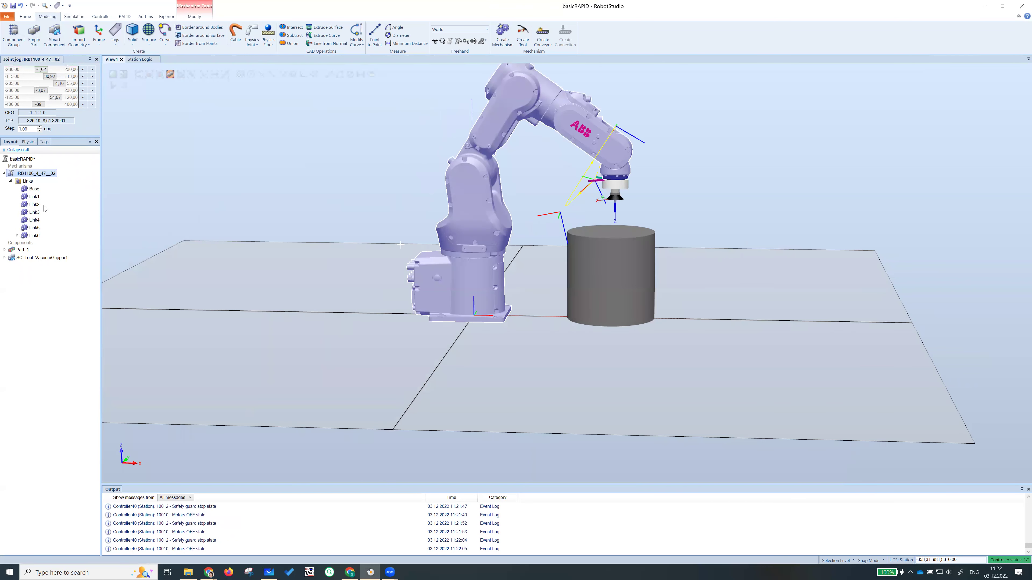
# Switch the robot to linear jog and move tool0 down and along Y over the cylinder.
pyautogui.rightClick(44, 176)
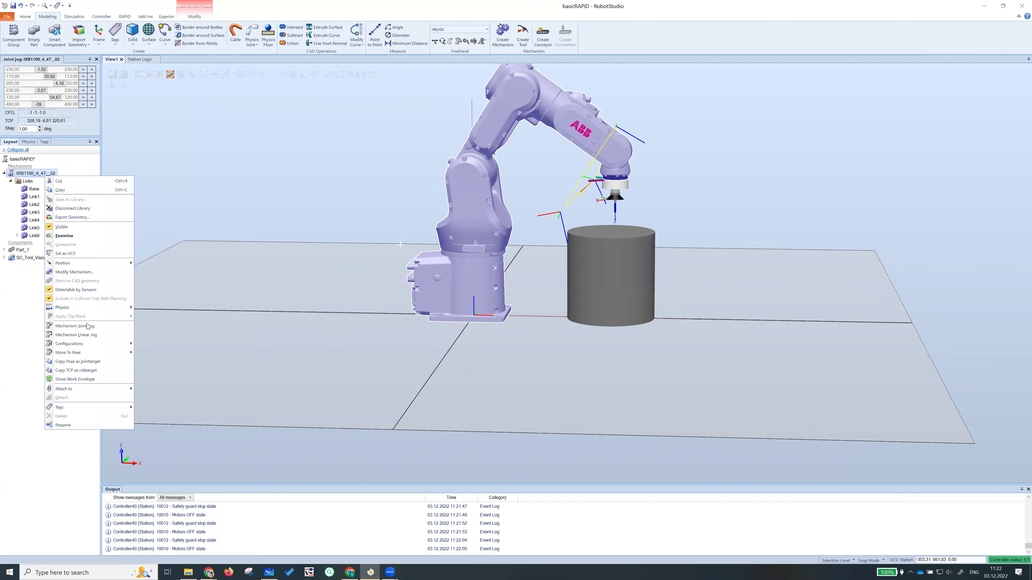
pyautogui.click(89, 335)
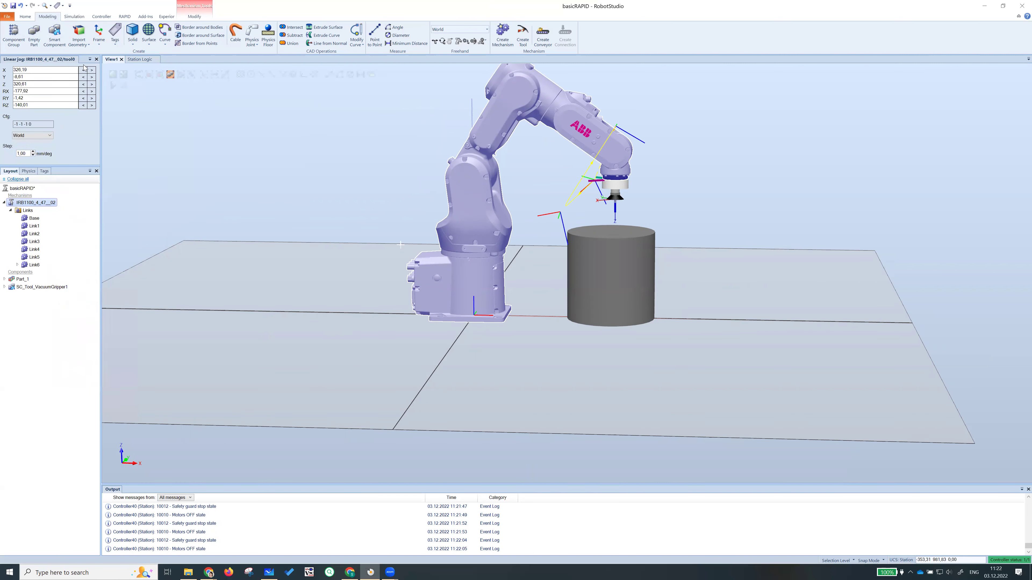
pyautogui.click(83, 84)
pyautogui.moveTo(82, 84); pyautogui.dragTo(83, 84)
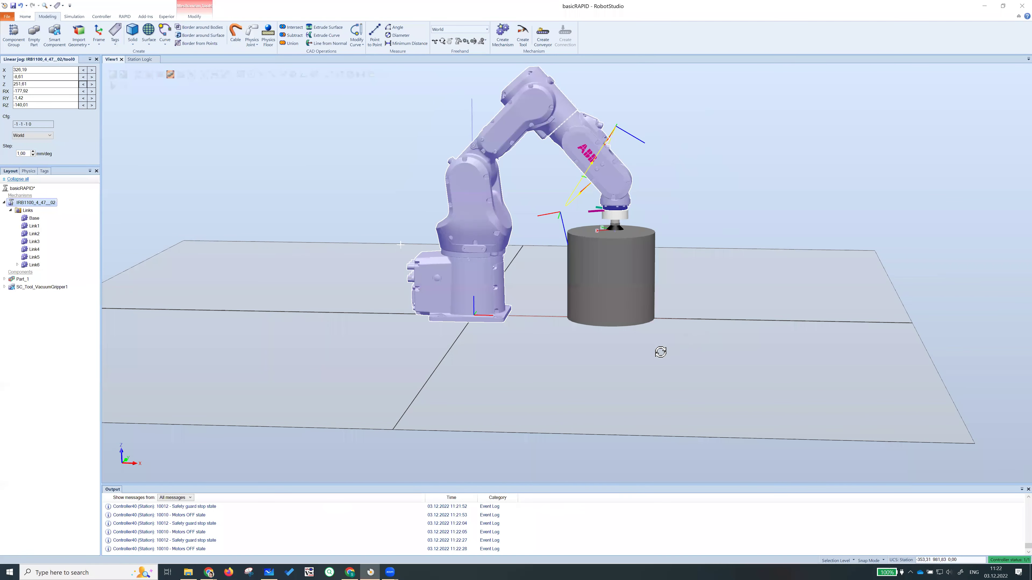
pyautogui.keyDown('ctrl'); pyautogui.keyDown('shift'); pyautogui.moveTo(659, 353); pyautogui.dragTo(666, 366); pyautogui.keyUp('shift'); pyautogui.keyUp('ctrl')
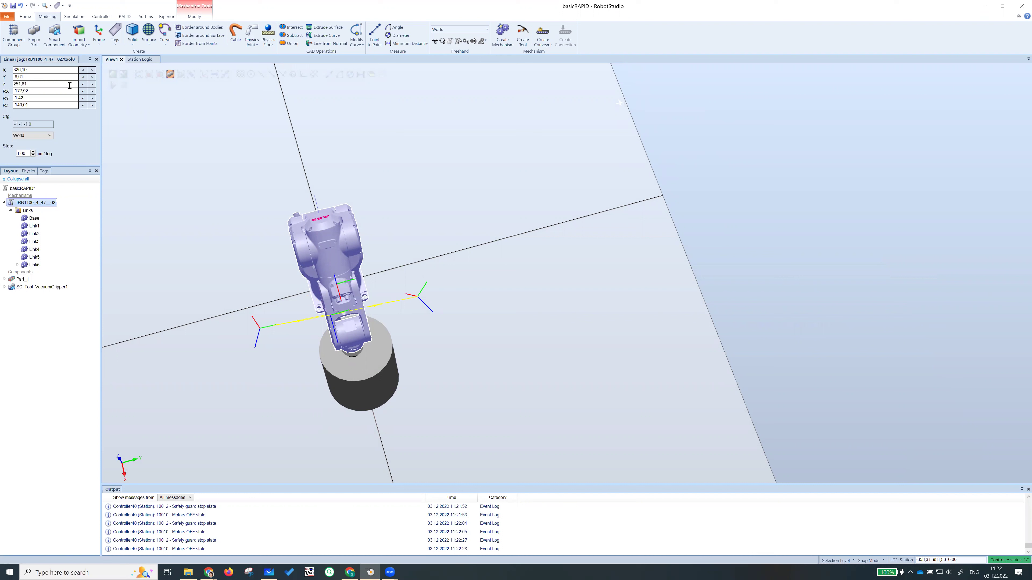
pyautogui.click(91, 77)
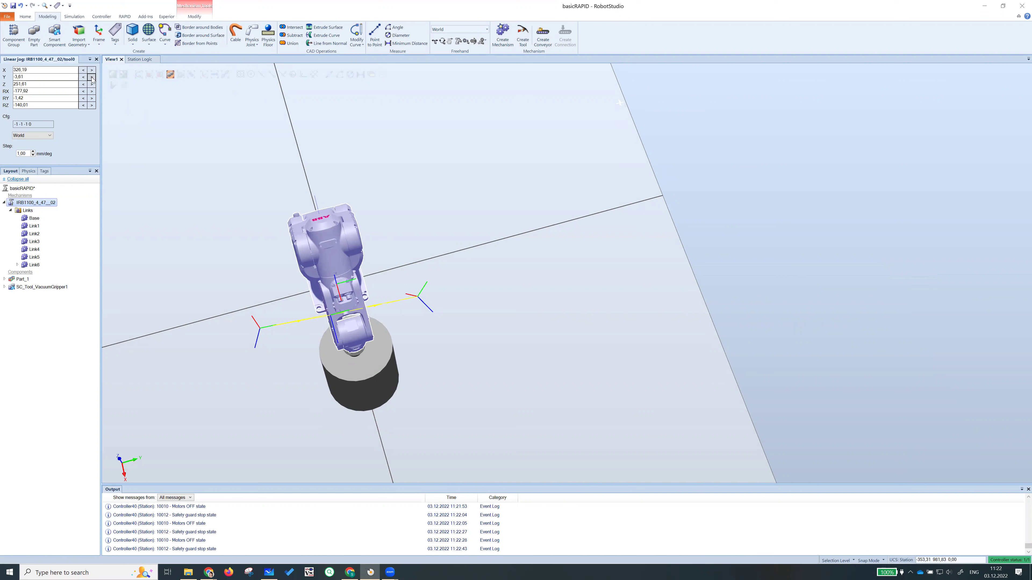
pyautogui.click(92, 77)
pyautogui.keyDown('ctrl'); pyautogui.keyDown('shift'); pyautogui.moveTo(494, 366); pyautogui.dragTo(422, 333); pyautogui.keyUp('shift'); pyautogui.keyUp('ctrl')
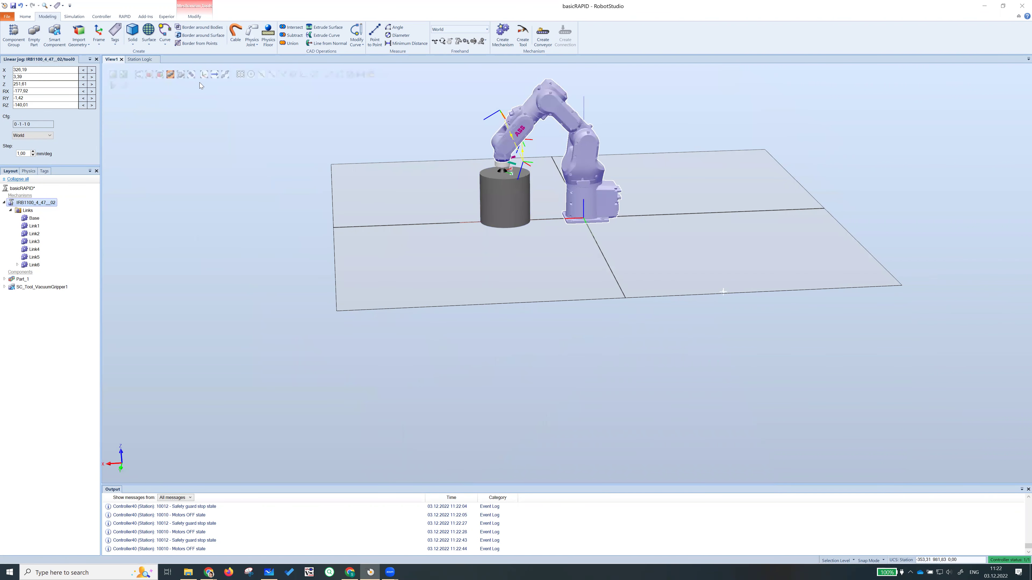
# Nudge the tool back along X, lower it onto the cylinder top and fine-tune its tilt.
pyautogui.click(83, 70)
pyautogui.click(83, 70)
pyautogui.click(82, 70)
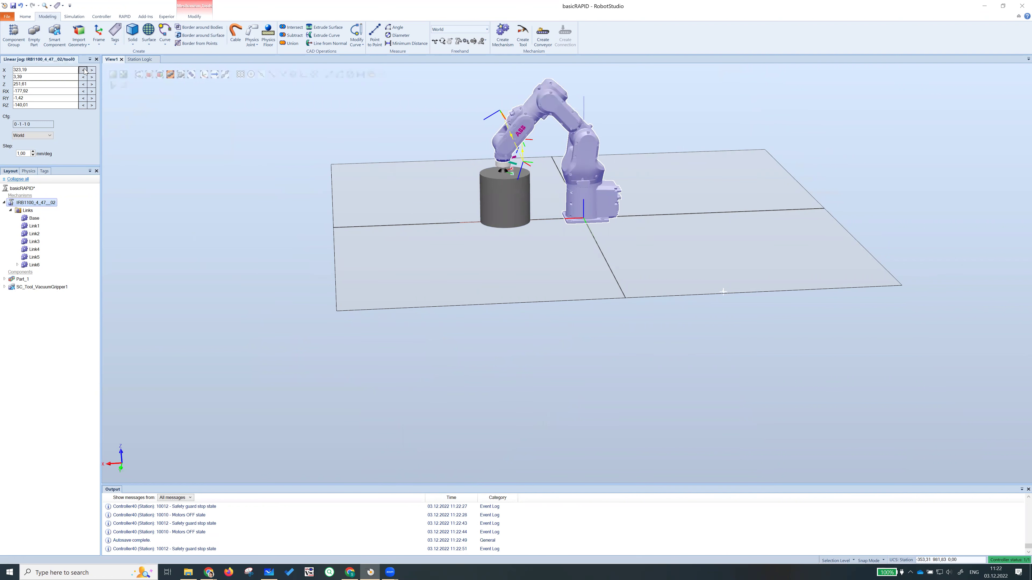
pyautogui.keyDown('ctrl'); pyautogui.moveTo(421, 215); pyautogui.dragTo(461, 249, button='right'); pyautogui.keyUp('ctrl')
pyautogui.keyDown('ctrl'); pyautogui.keyDown('shift'); pyautogui.moveTo(462, 248); pyautogui.dragTo(456, 237); pyautogui.keyUp('shift'); pyautogui.keyUp('ctrl')
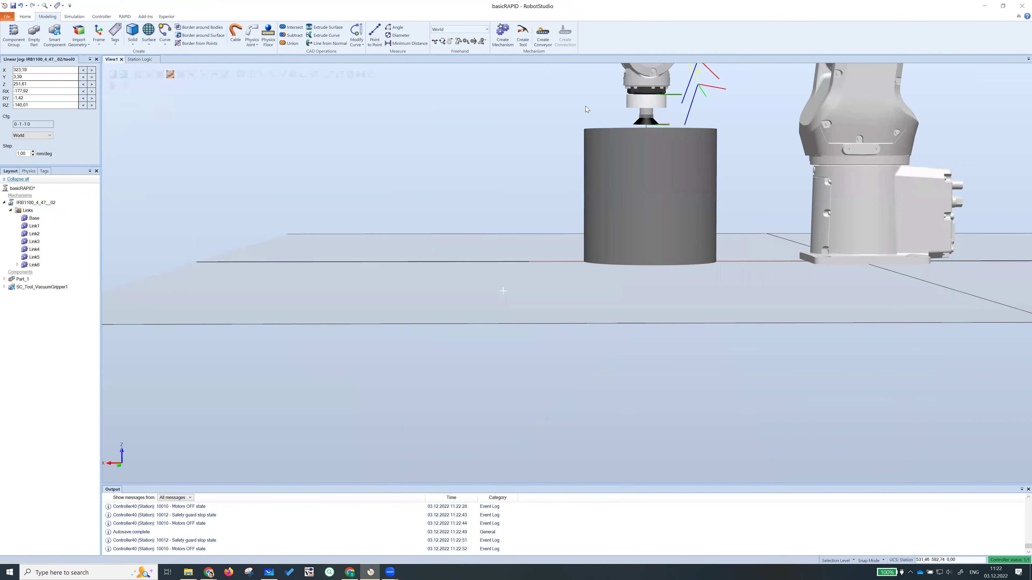
pyautogui.click(83, 84)
pyautogui.click(83, 85)
pyautogui.click(83, 85)
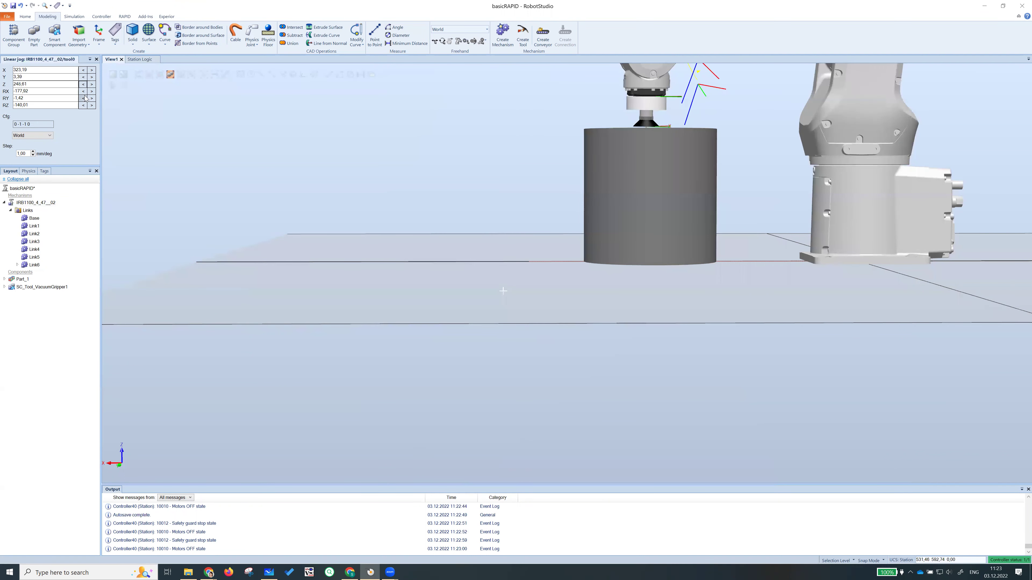
pyautogui.click(84, 98)
pyautogui.click(83, 91)
pyautogui.click(84, 98)
pyautogui.click(92, 98)
pyautogui.scroll(10, 726, 122)
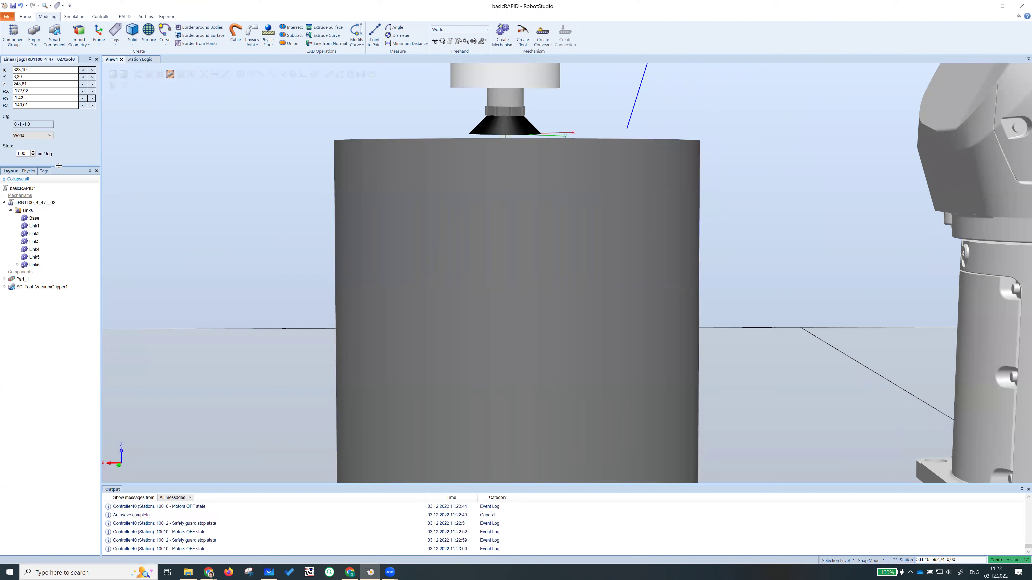
pyautogui.click(83, 84)
pyautogui.click(82, 84)
pyautogui.click(83, 84)
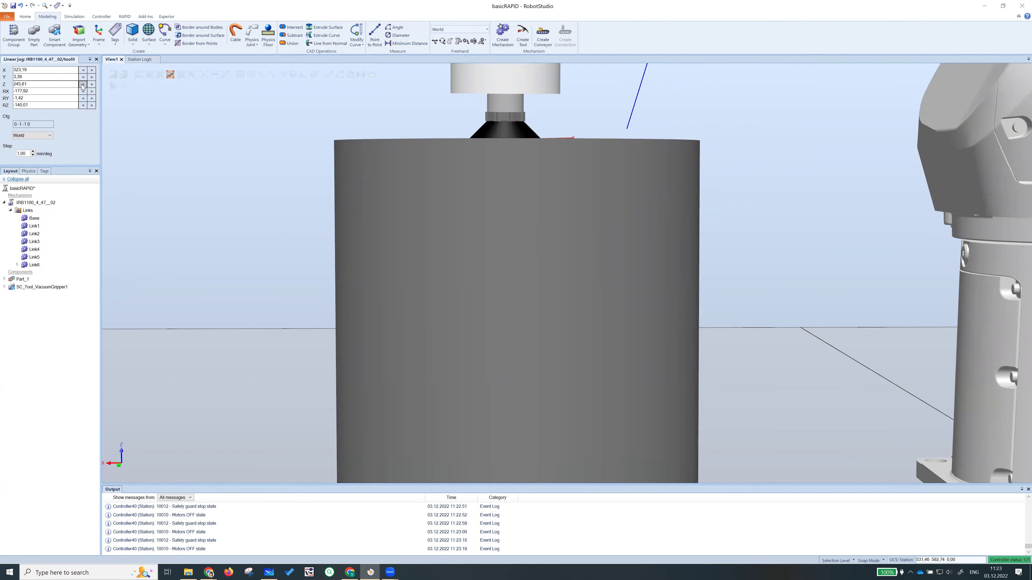
pyautogui.click(92, 85)
pyautogui.click(92, 84)
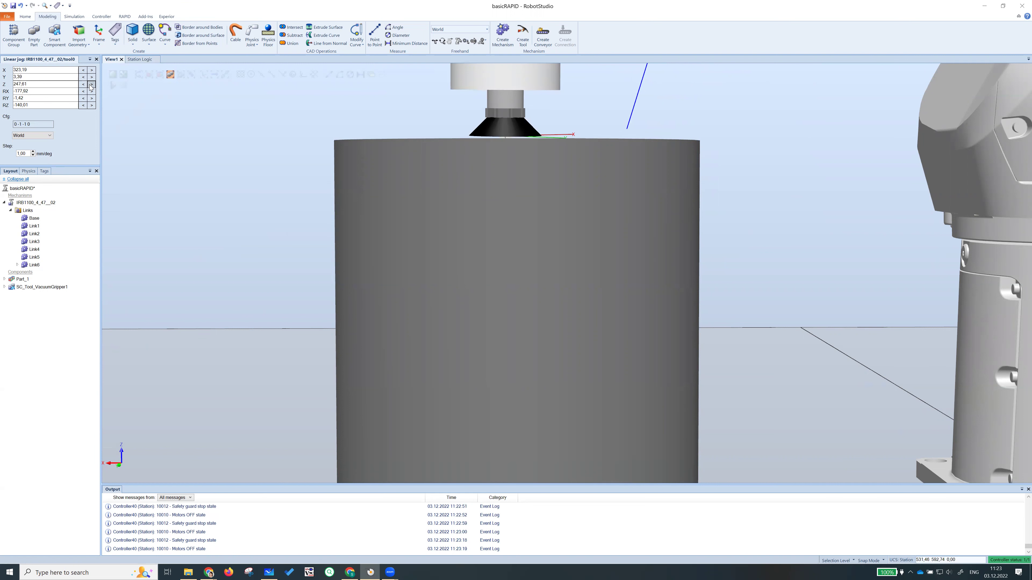
# Check contact from other angles and tilt the suction cup toward level with the cylinder top.
pyautogui.keyDown('ctrl'); pyautogui.keyDown('shift'); pyautogui.moveTo(212, 242); pyautogui.dragTo(213, 244); pyautogui.keyUp('shift'); pyautogui.keyUp('ctrl')
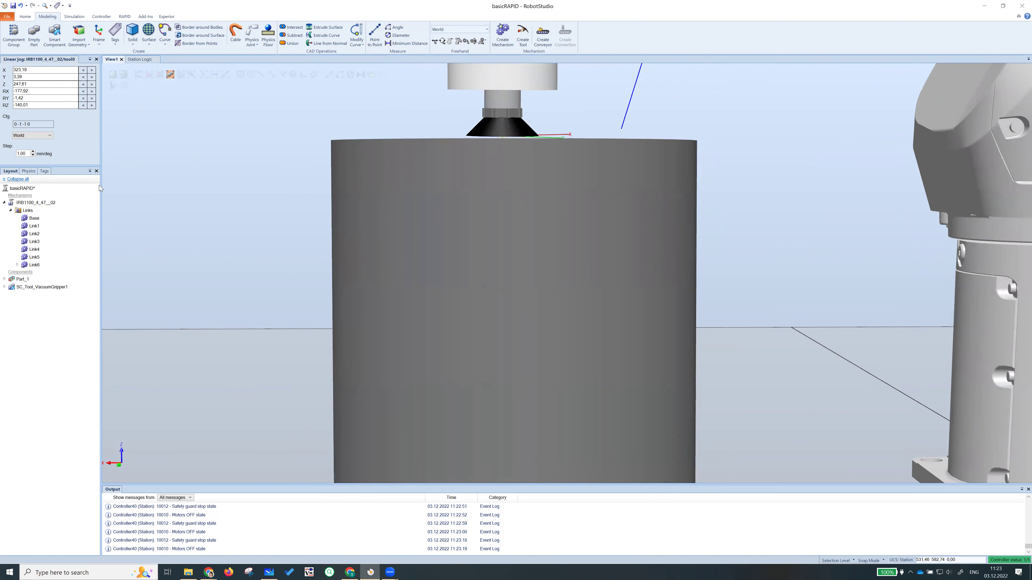
pyautogui.scroll(5, 239, 286)
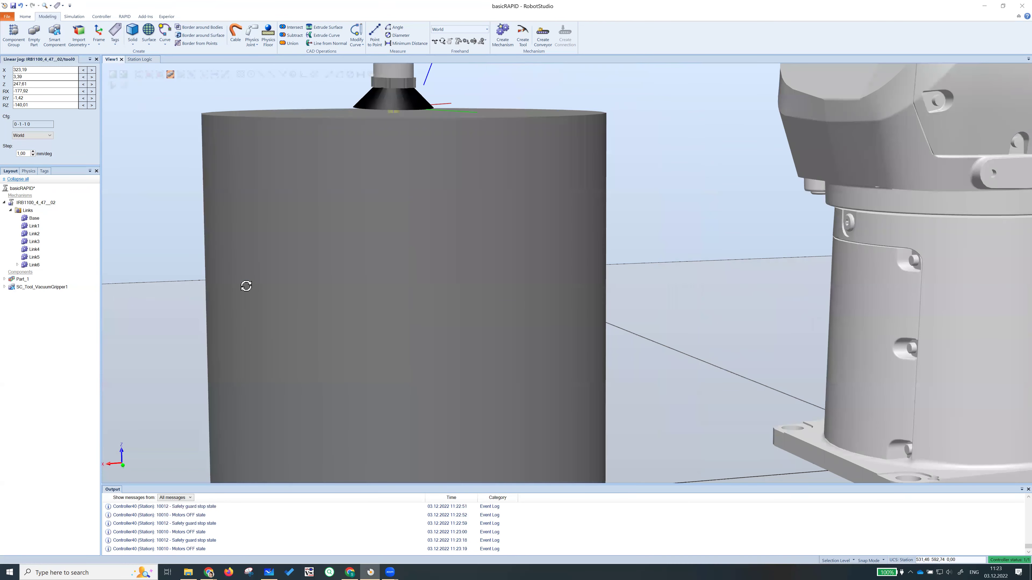
pyautogui.scroll(-5, 246, 280)
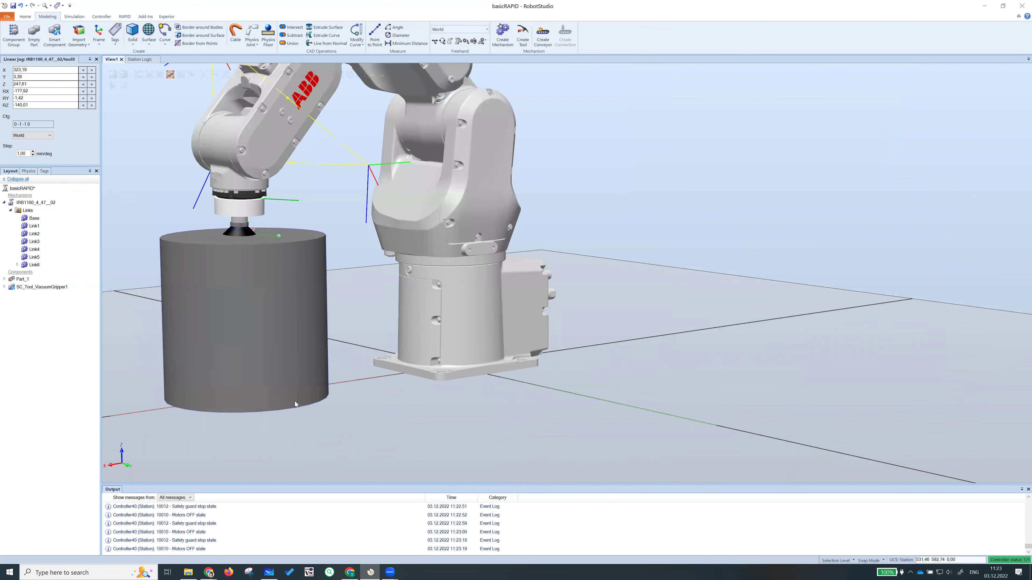
pyautogui.scroll(-2, 337, 433)
pyautogui.keyDown('ctrl'); pyautogui.keyDown('shift'); pyautogui.moveTo(354, 429); pyautogui.dragTo(394, 428); pyautogui.keyUp('shift'); pyautogui.keyUp('ctrl')
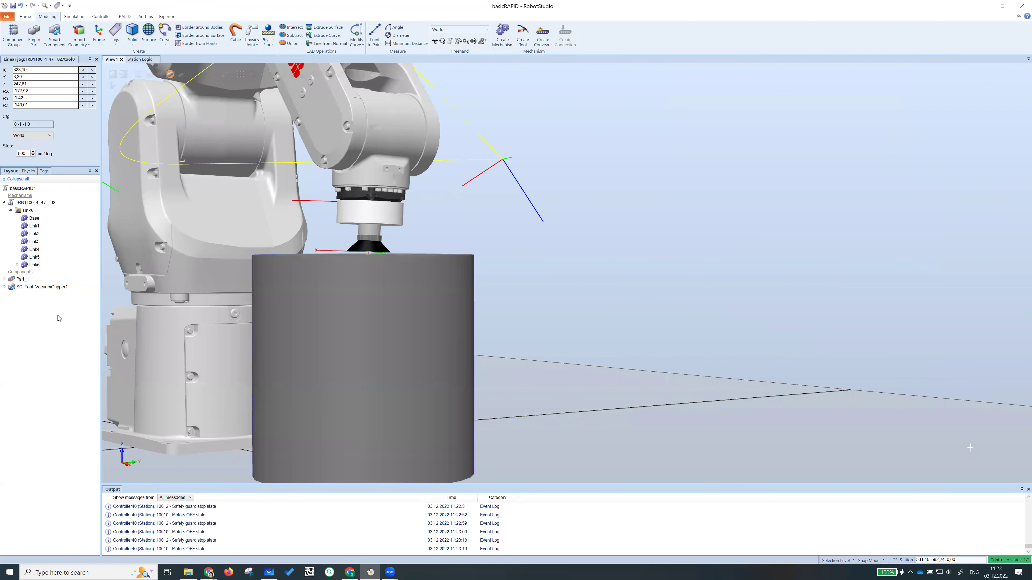
pyautogui.click(83, 99)
pyautogui.click(83, 99)
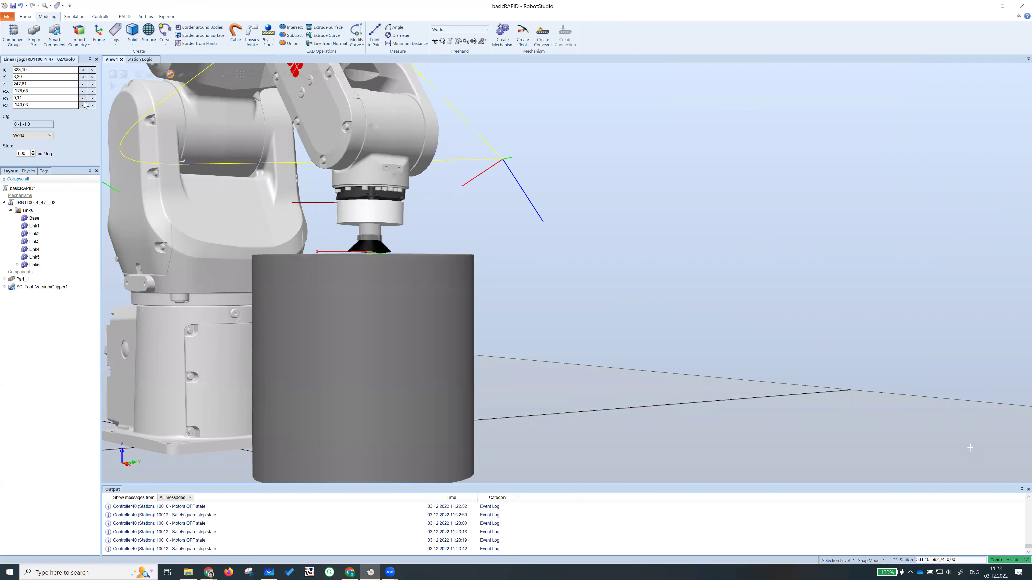
pyautogui.click(83, 105)
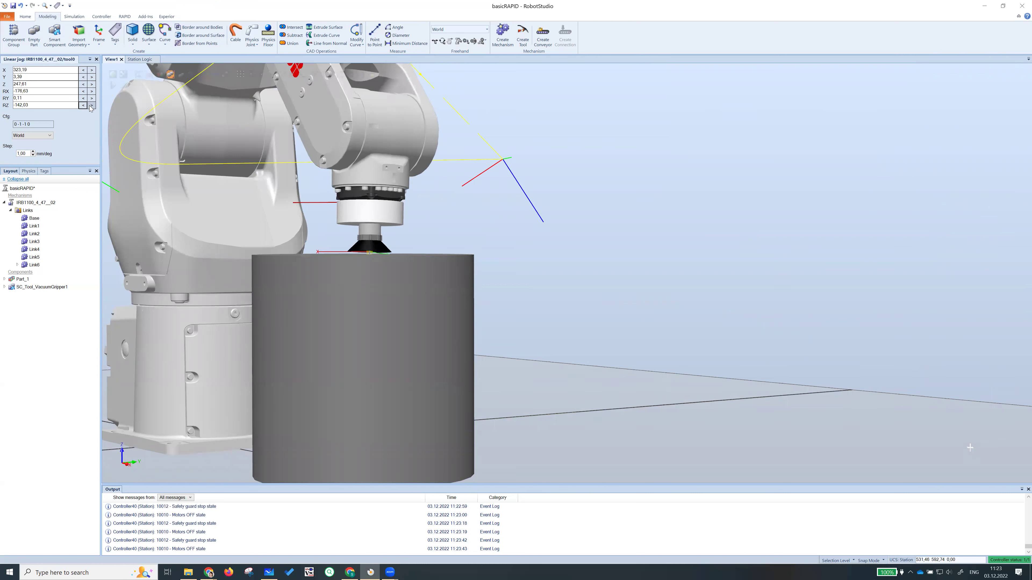
pyautogui.click(92, 106)
pyautogui.click(92, 105)
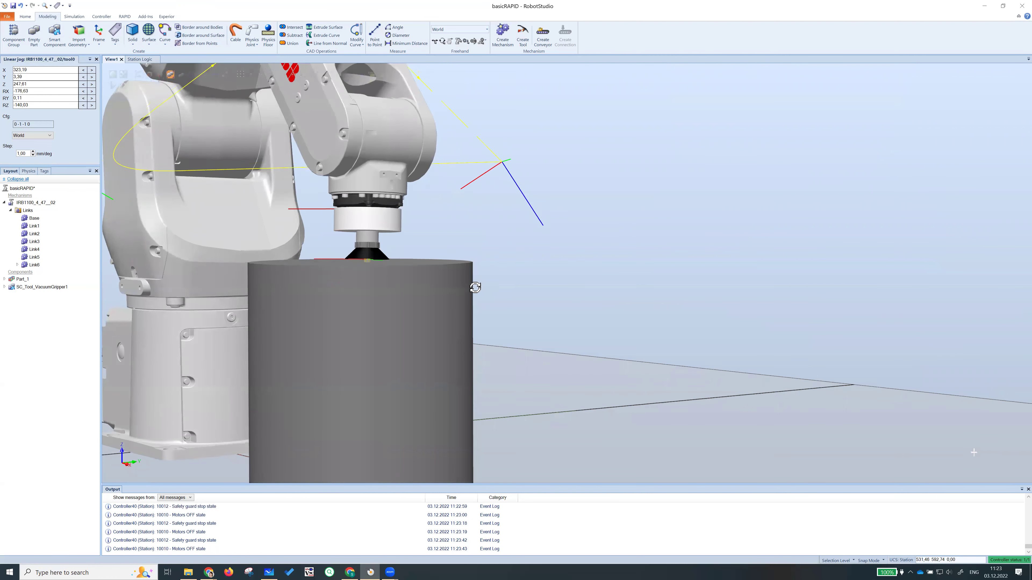
pyautogui.keyDown('ctrl'); pyautogui.keyDown('shift'); pyautogui.moveTo(475, 287); pyautogui.dragTo(472, 283); pyautogui.keyUp('shift'); pyautogui.keyUp('ctrl')
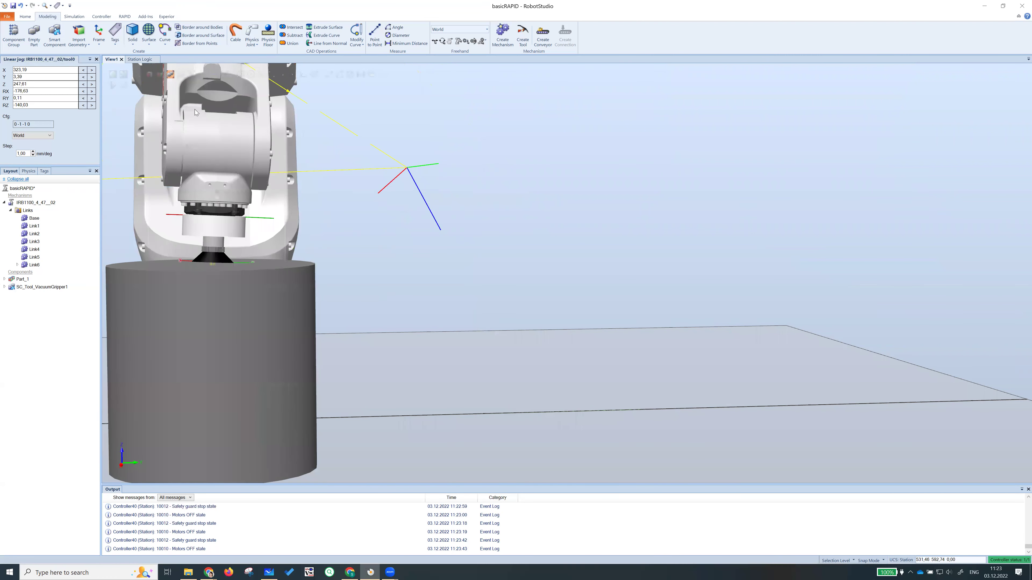
pyautogui.click(113, 73)
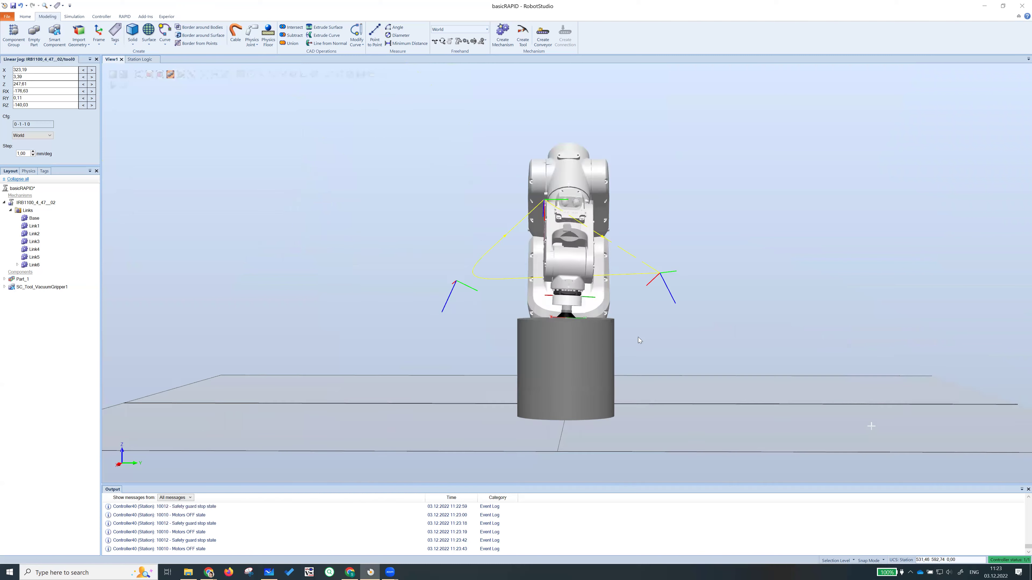
pyautogui.scroll(5, 638, 337)
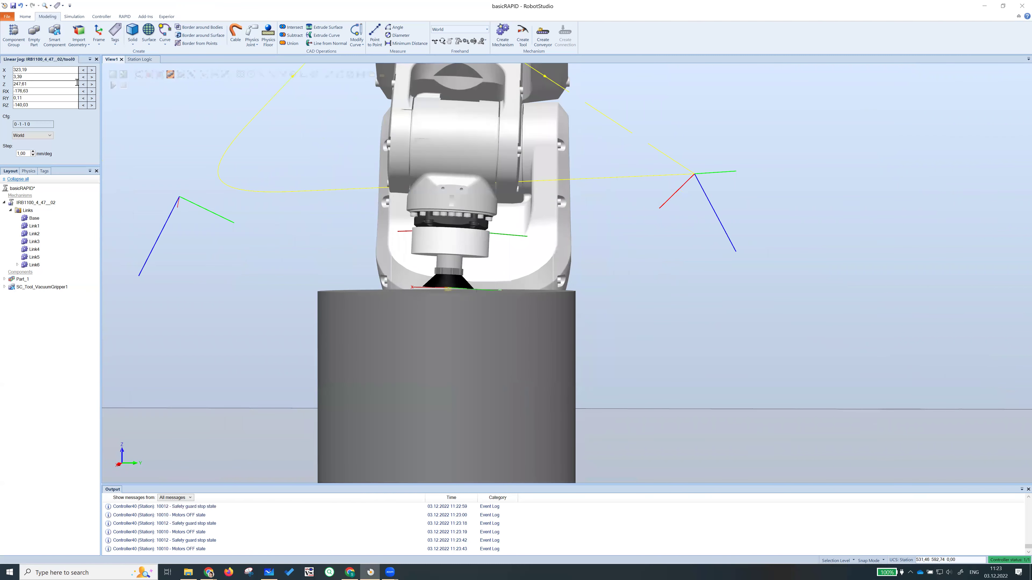
# Level the tool and lower it onto Part_1, ending at Z 246.81, RX -179.45, RY -0.13.
pyautogui.click(84, 92)
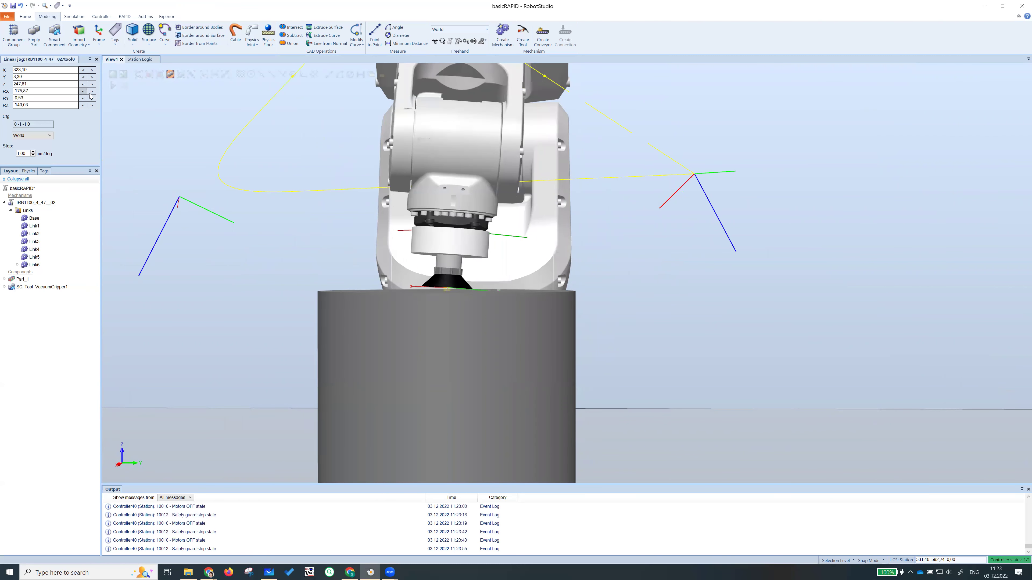
pyautogui.click(92, 91)
pyautogui.click(92, 91)
pyautogui.click(91, 91)
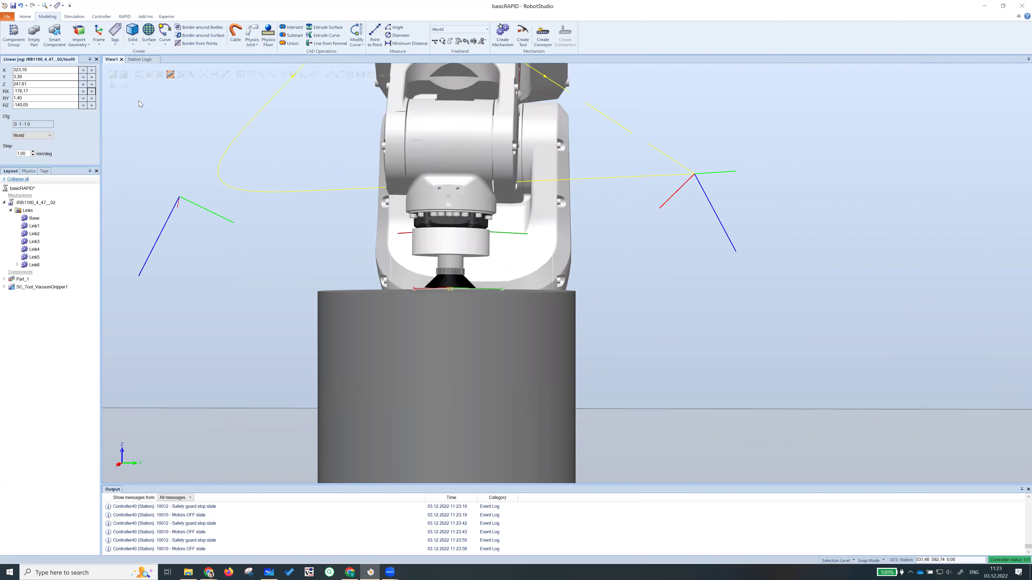
pyautogui.keyDown('ctrl'); pyautogui.keyDown('shift'); pyautogui.moveTo(658, 318); pyautogui.dragTo(619, 318); pyautogui.keyUp('shift'); pyautogui.keyUp('ctrl')
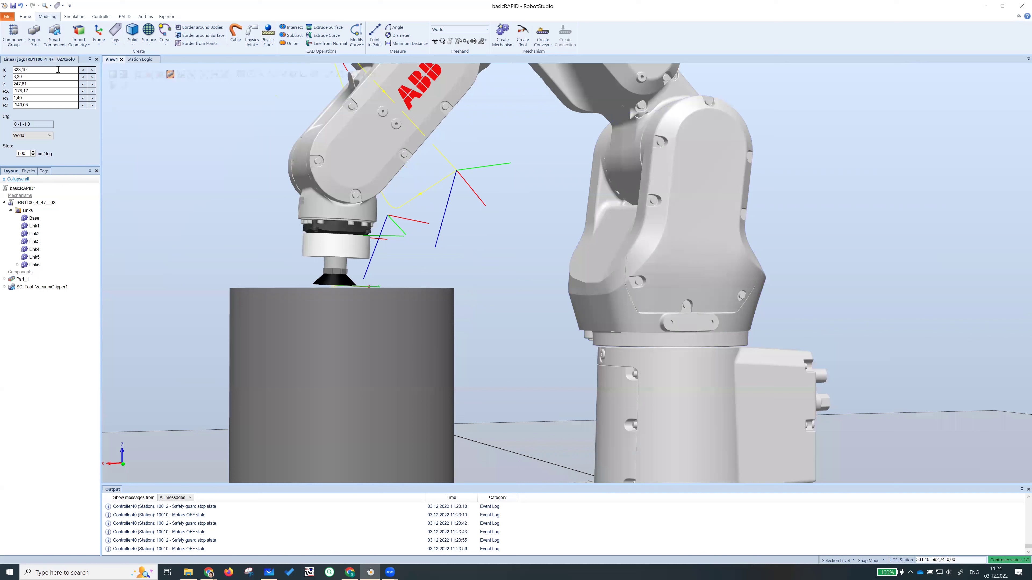
pyautogui.click(83, 98)
pyautogui.click(91, 99)
pyautogui.click(91, 99)
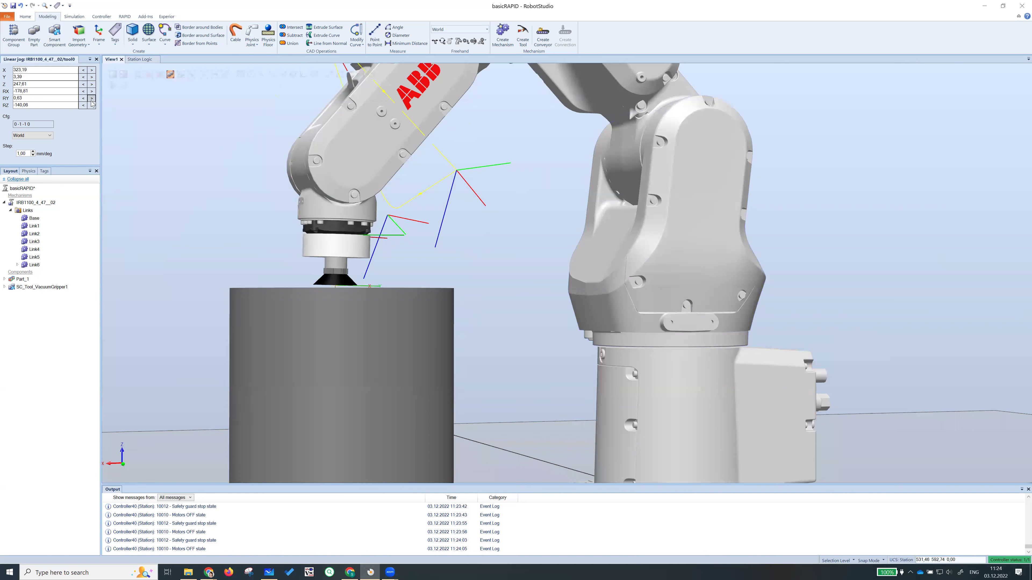
pyautogui.click(91, 98)
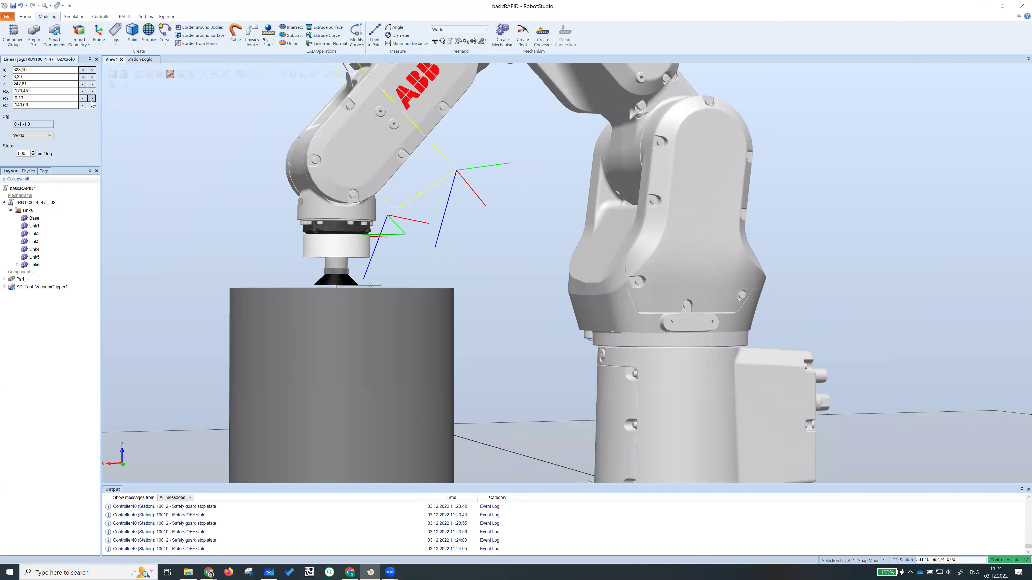
pyautogui.click(83, 84)
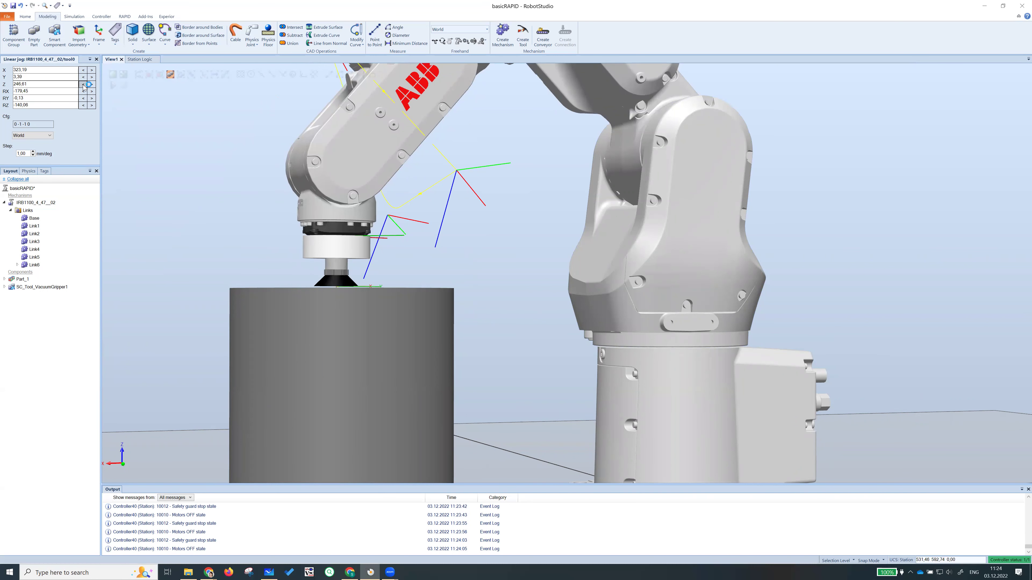
pyautogui.scroll(-3, 189, 304)
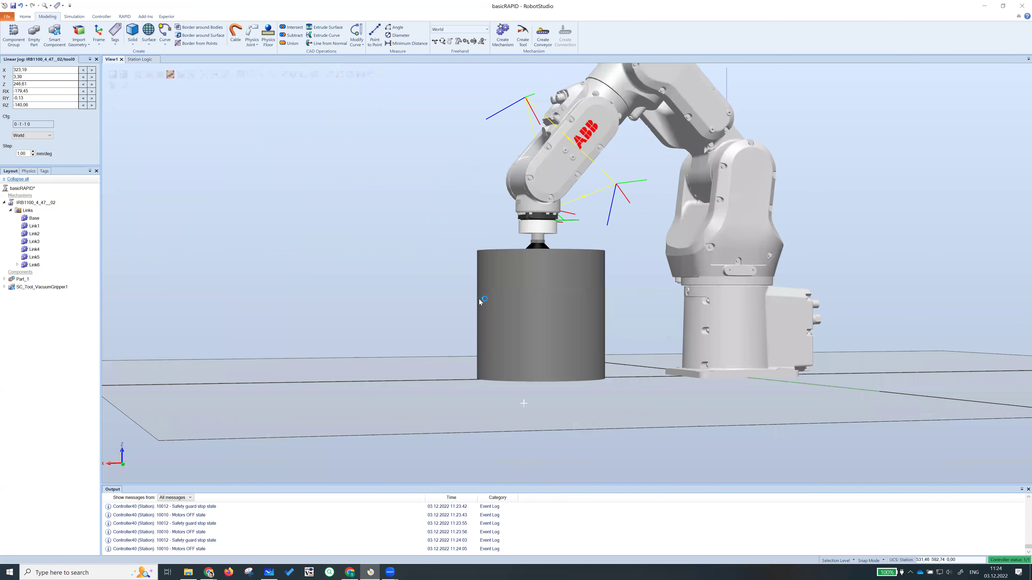
# Filter the Controller40 signals panel to Digital Inputs so ix_VacuumSensor is listed.
pyautogui.click(72, 17)
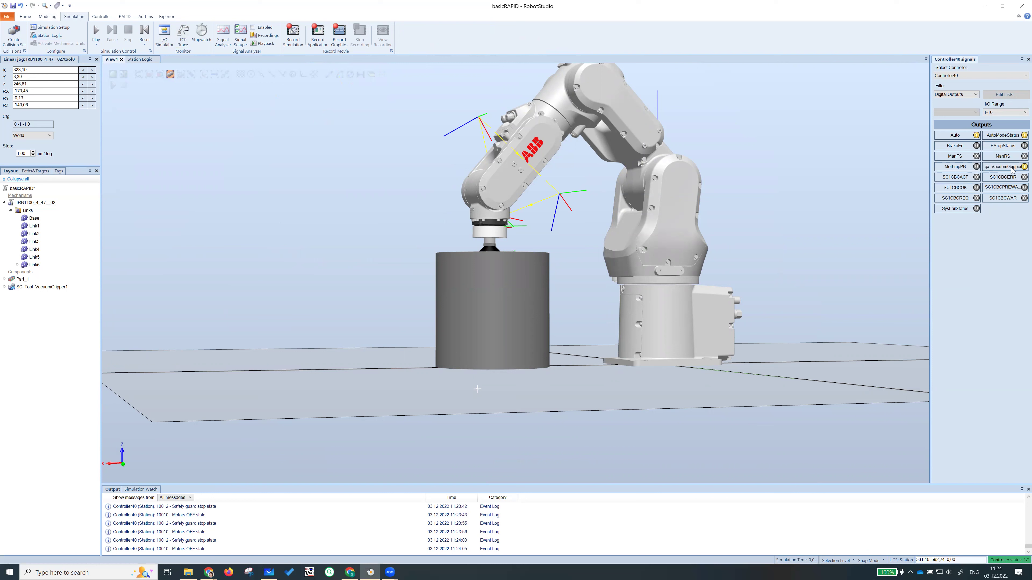
pyautogui.click(958, 95)
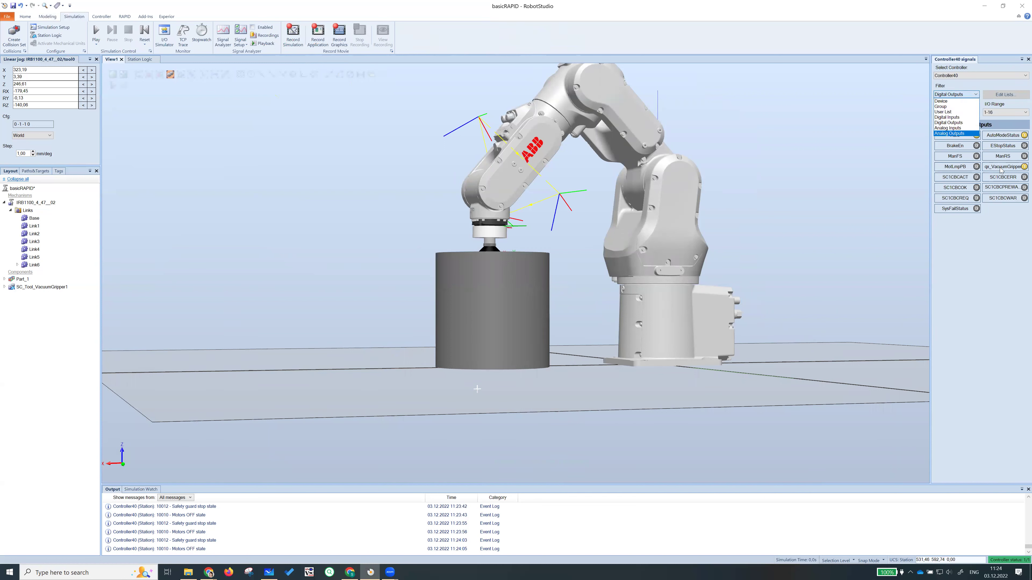
pyautogui.click(947, 117)
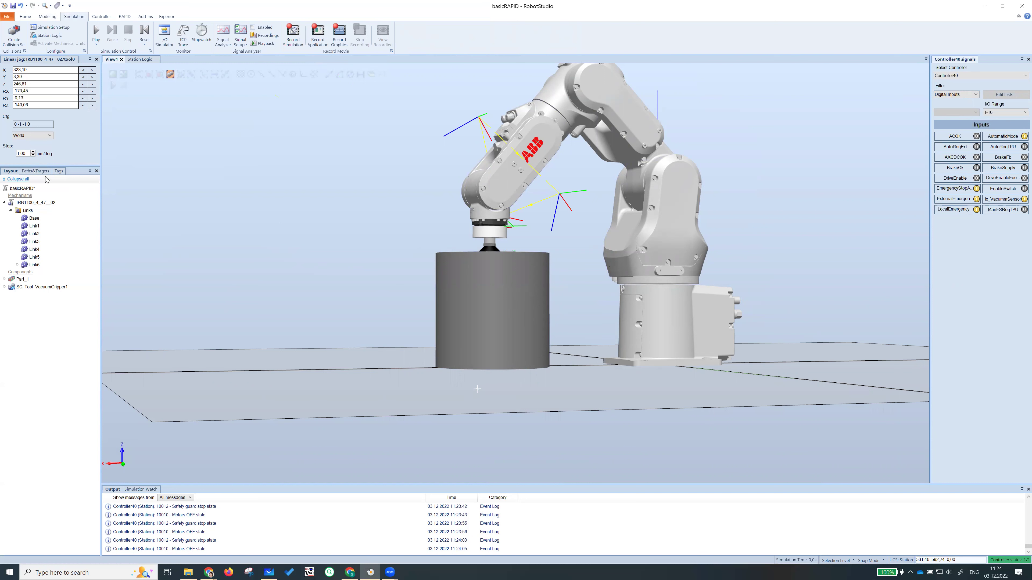
# Teach Target_40 at the gripper's current pick position on the cylinder.
pyautogui.click(36, 17)
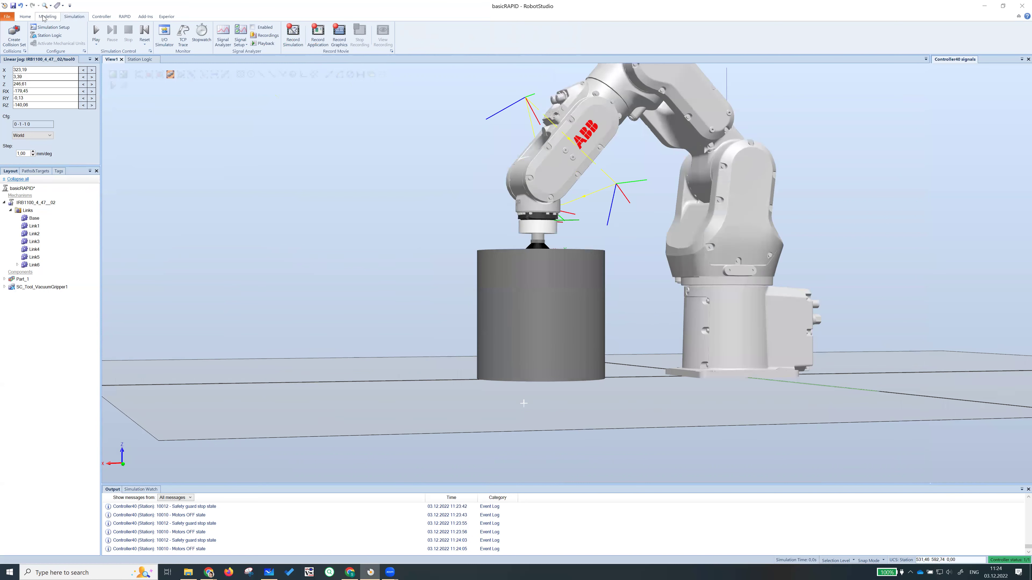
pyautogui.click(31, 16)
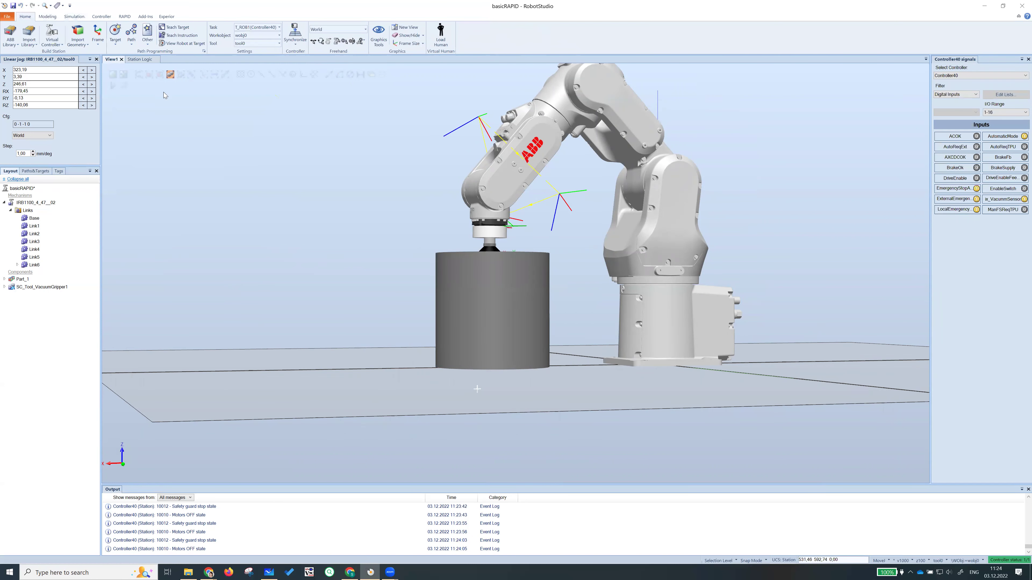
pyautogui.click(177, 27)
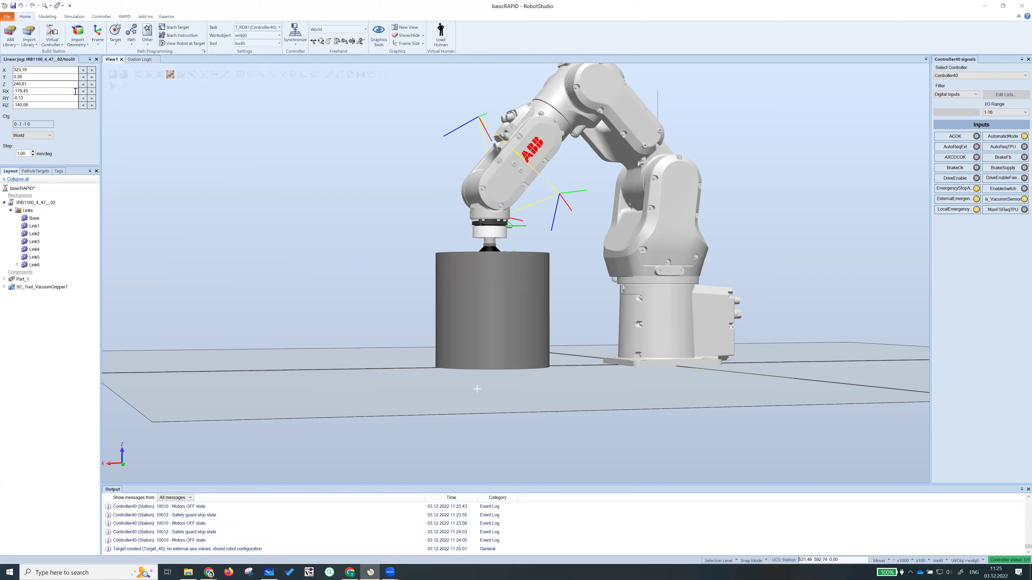
# Jog the tool up along Z in three increments, lifting the Part_1 cylinder.
pyautogui.click(91, 85)
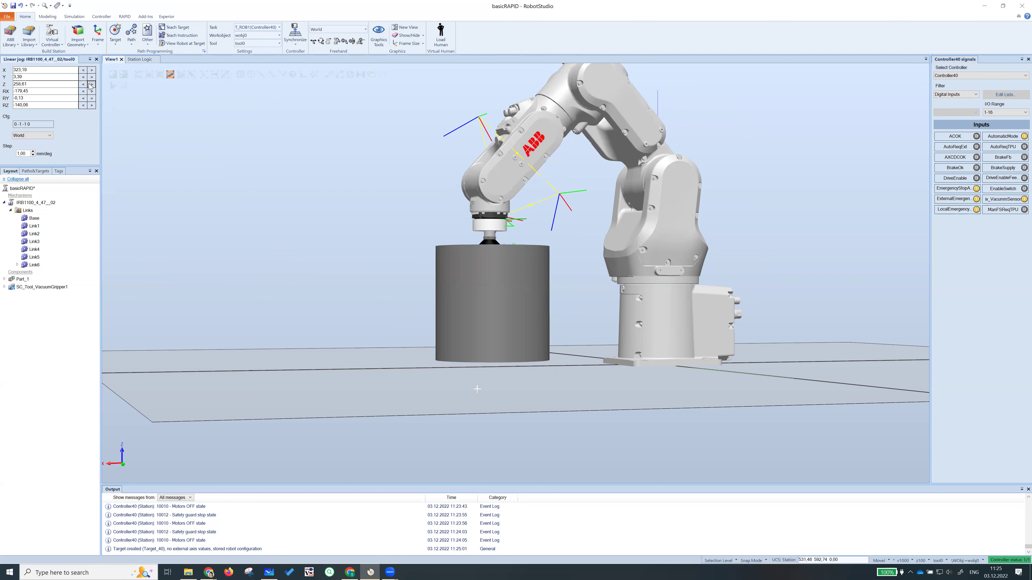
pyautogui.click(91, 85)
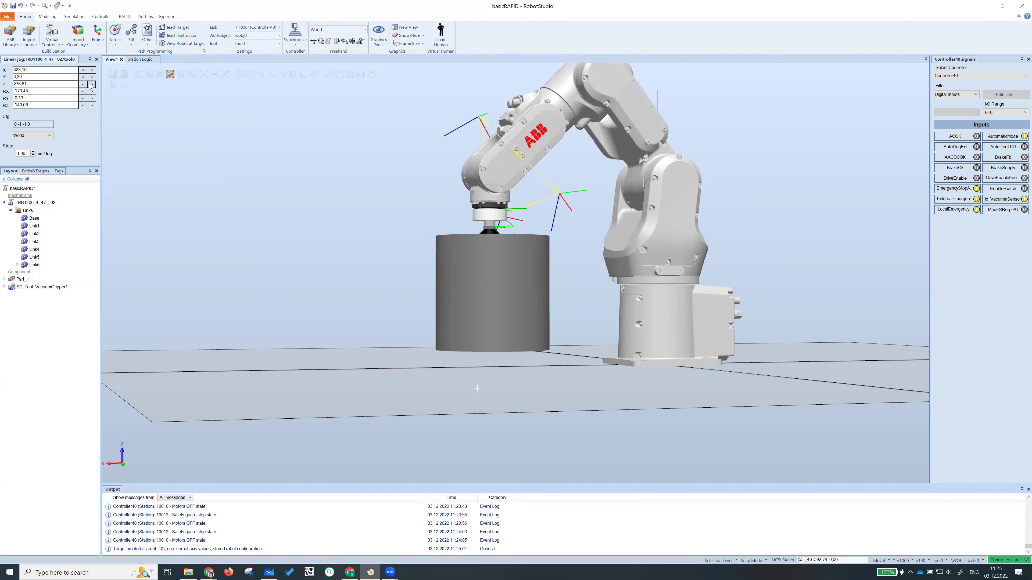
pyautogui.click(91, 84)
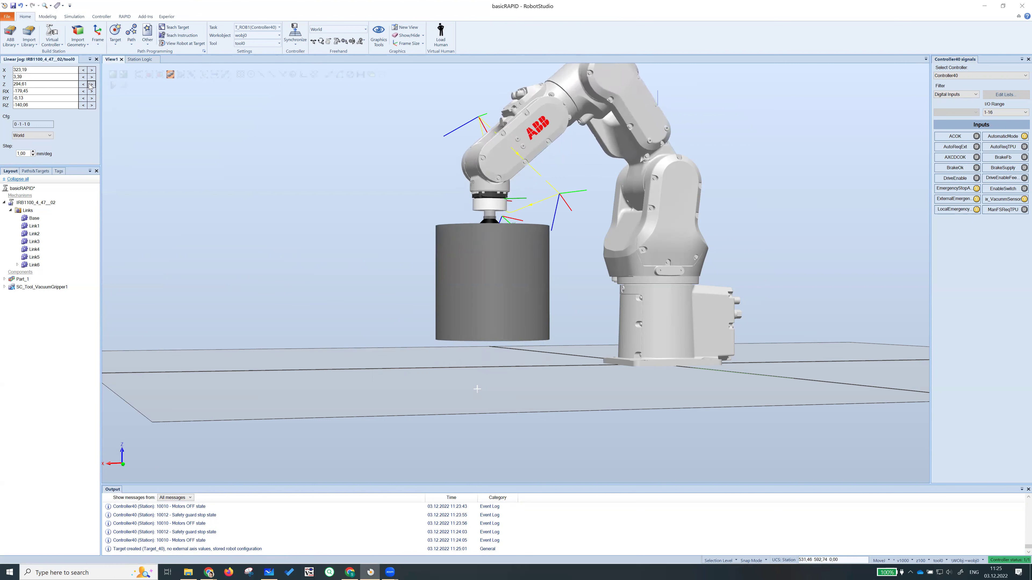
# Joint-jog the IRB1100's base joint to about 84.64°, swinging the gripped cylinder around.
pyautogui.keyDown('ctrl'); pyautogui.keyDown('shift'); pyautogui.moveTo(281, 308); pyautogui.dragTo(312, 319); pyautogui.keyUp('shift'); pyautogui.keyUp('ctrl')
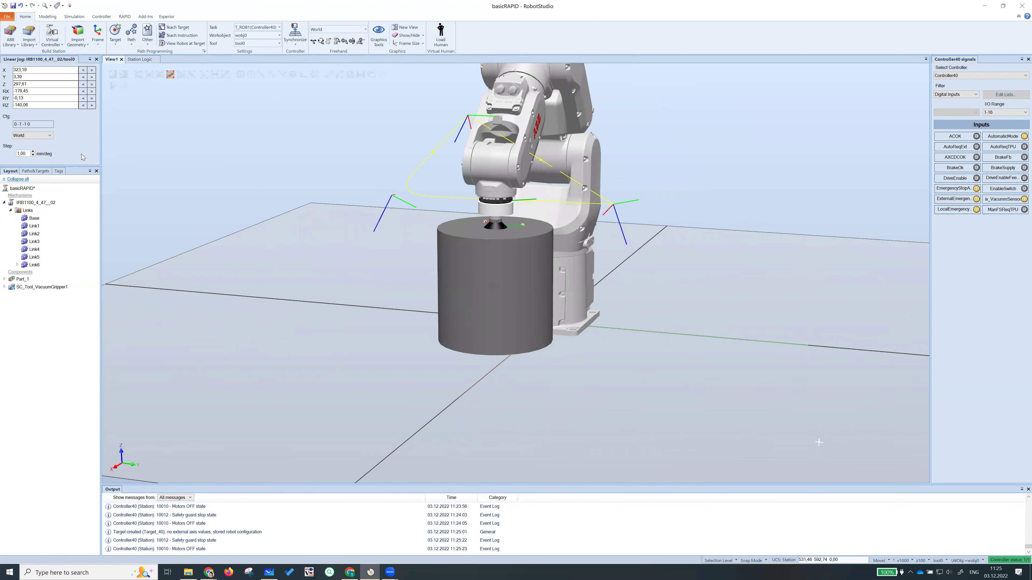
pyautogui.rightClick(40, 205)
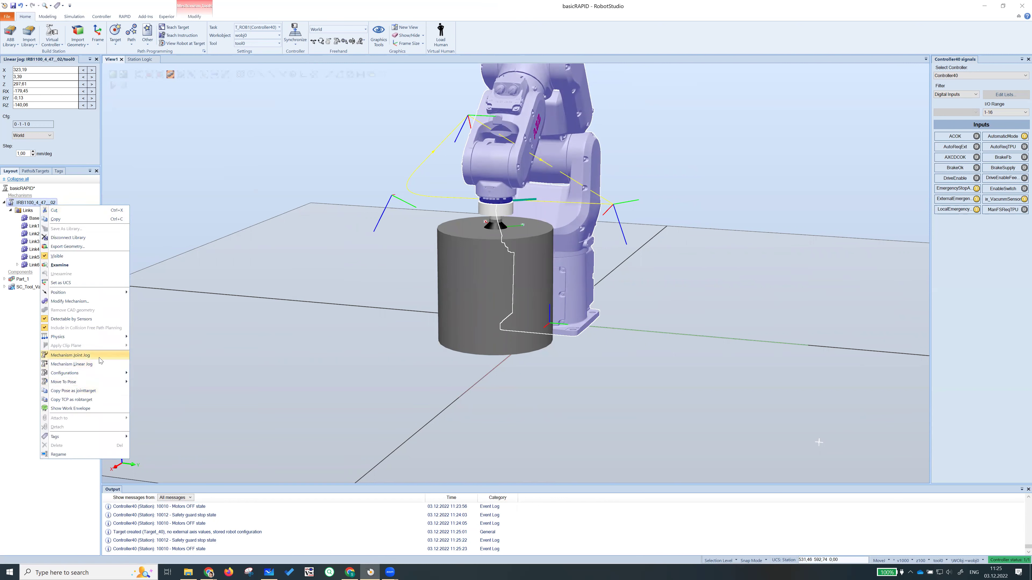
pyautogui.click(70, 355)
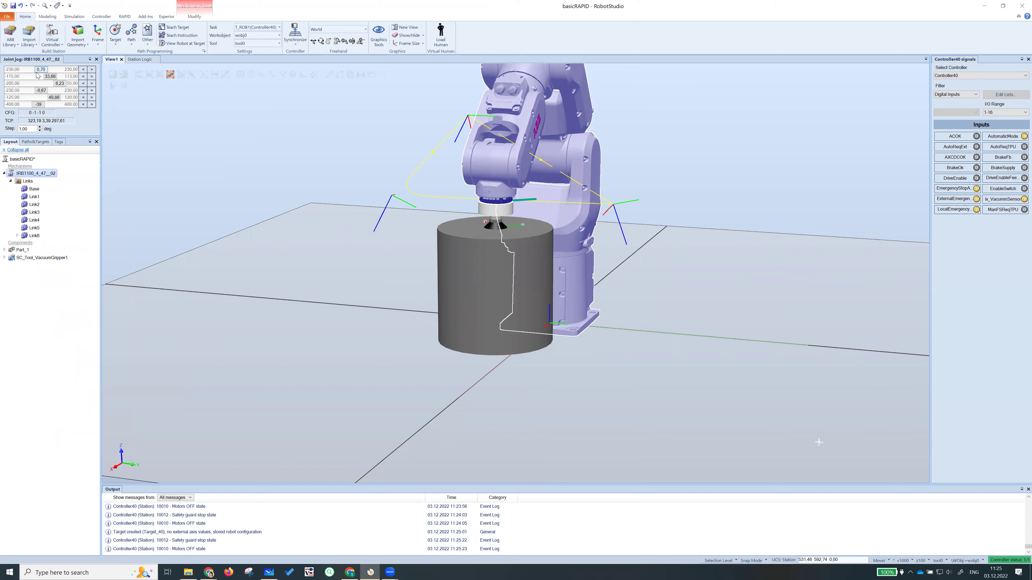
pyautogui.moveTo(39, 73); pyautogui.dragTo(54, 75)
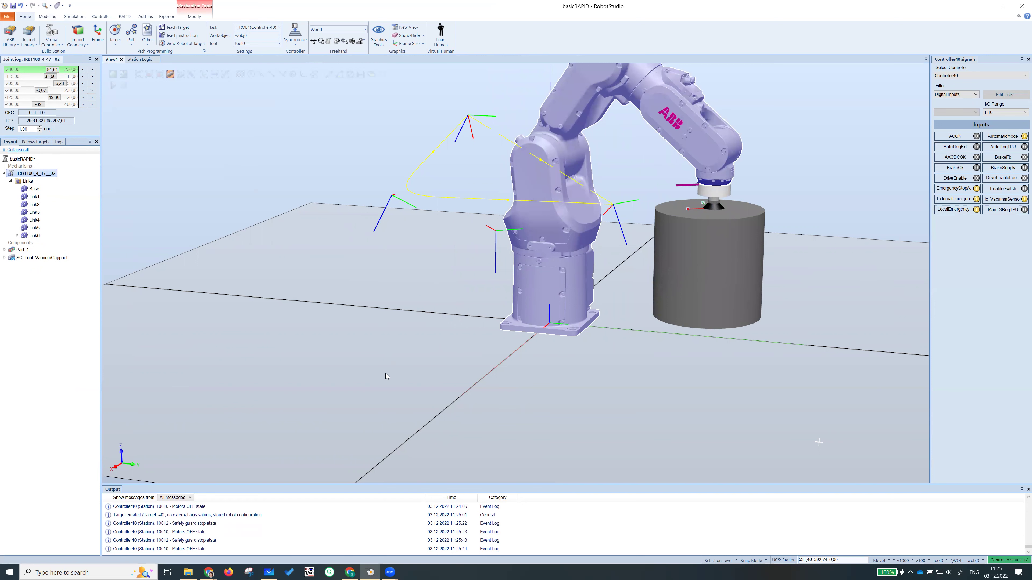
pyautogui.keyDown('ctrl'); pyautogui.keyDown('shift'); pyautogui.moveTo(385, 369); pyautogui.dragTo(358, 365); pyautogui.keyUp('shift'); pyautogui.keyUp('ctrl')
pyautogui.rightClick(53, 175)
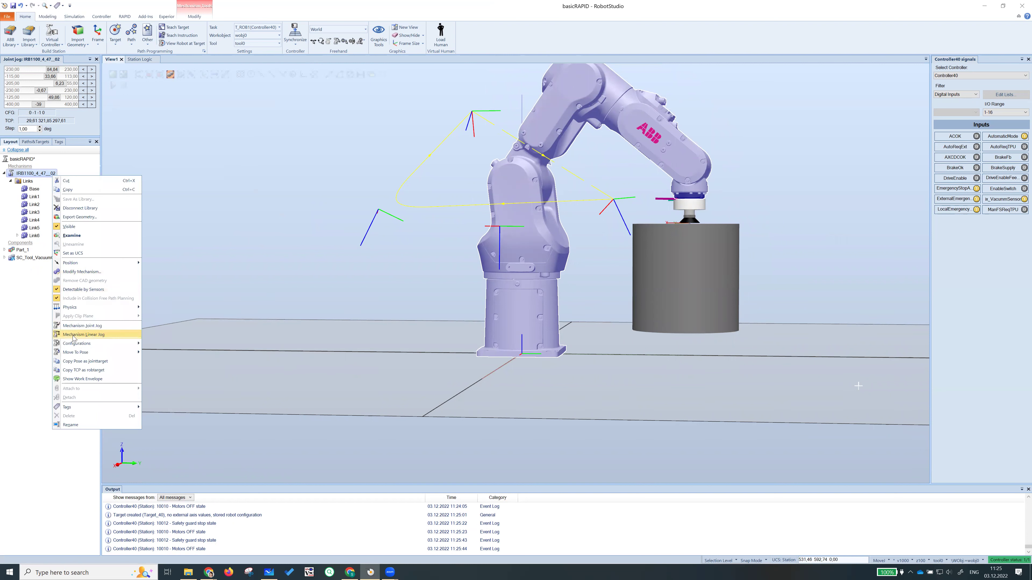
# Linear-jog the gripper down to Z 248.61, setting the cylinder onto the floor.
pyautogui.click(77, 325)
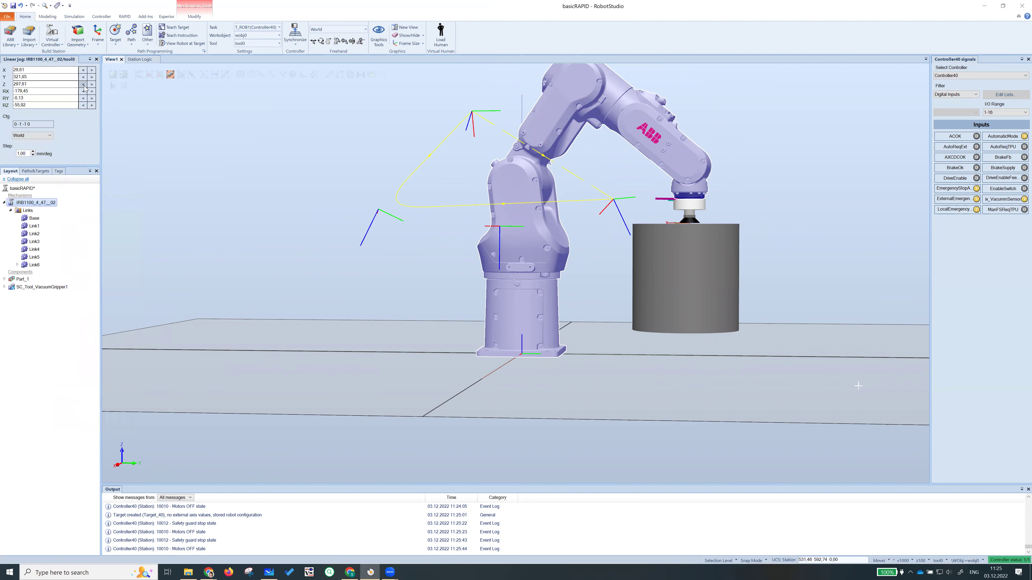
pyautogui.moveTo(83, 84); pyautogui.dragTo(83, 84)
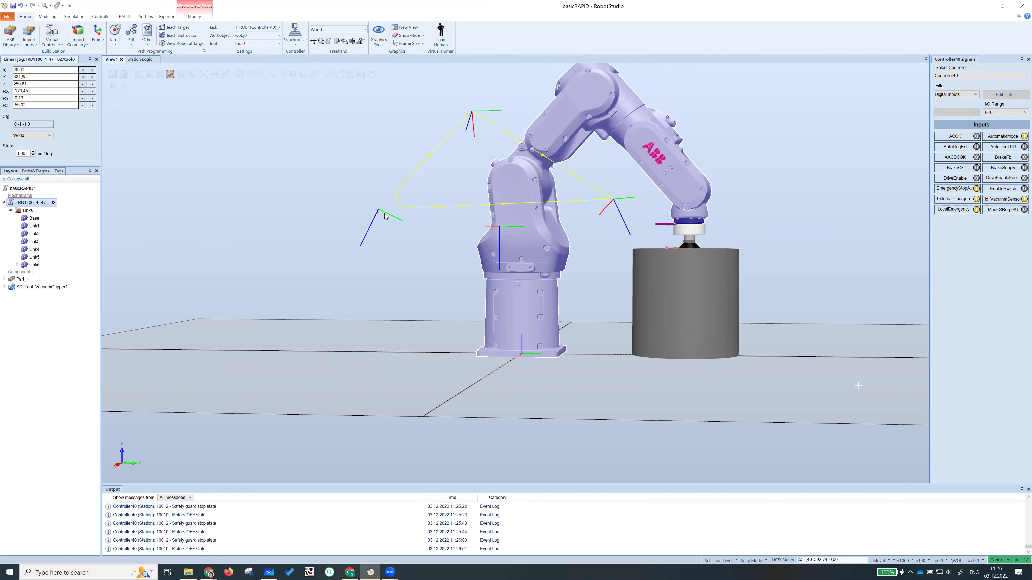
pyautogui.scroll(-1, 376, 270)
pyautogui.scroll(-1, 376, 270)
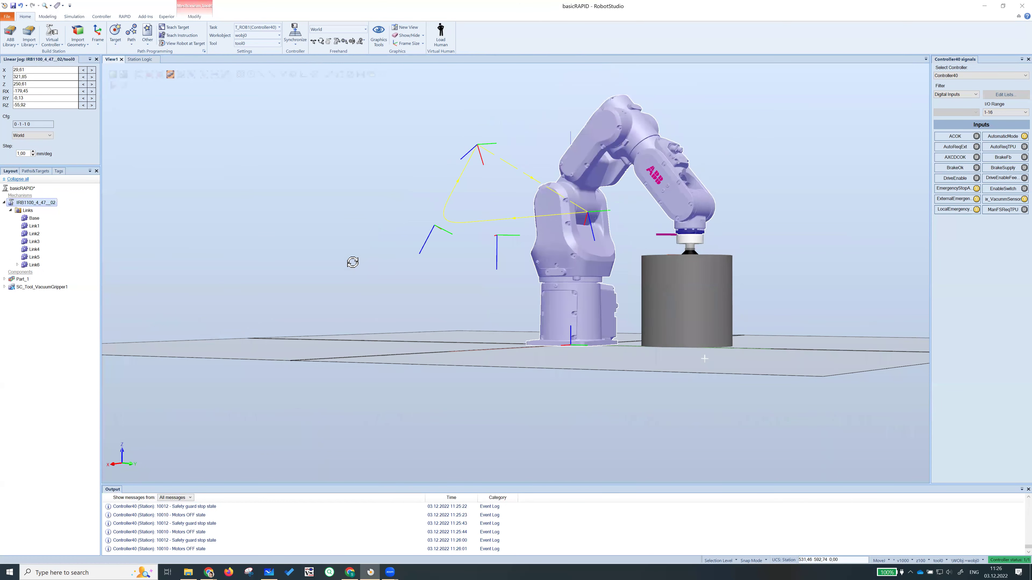
pyautogui.keyDown('ctrl'); pyautogui.keyDown('shift'); pyautogui.moveTo(352, 263); pyautogui.dragTo(374, 244); pyautogui.keyUp('shift'); pyautogui.keyUp('ctrl')
pyautogui.scroll(3, 373, 241)
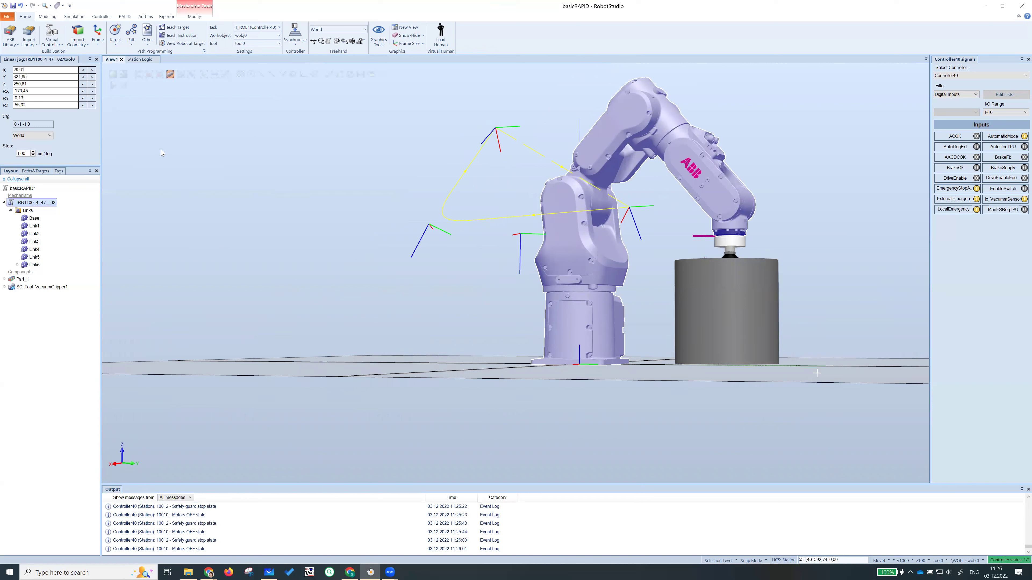
pyautogui.click(83, 84)
pyautogui.click(83, 84)
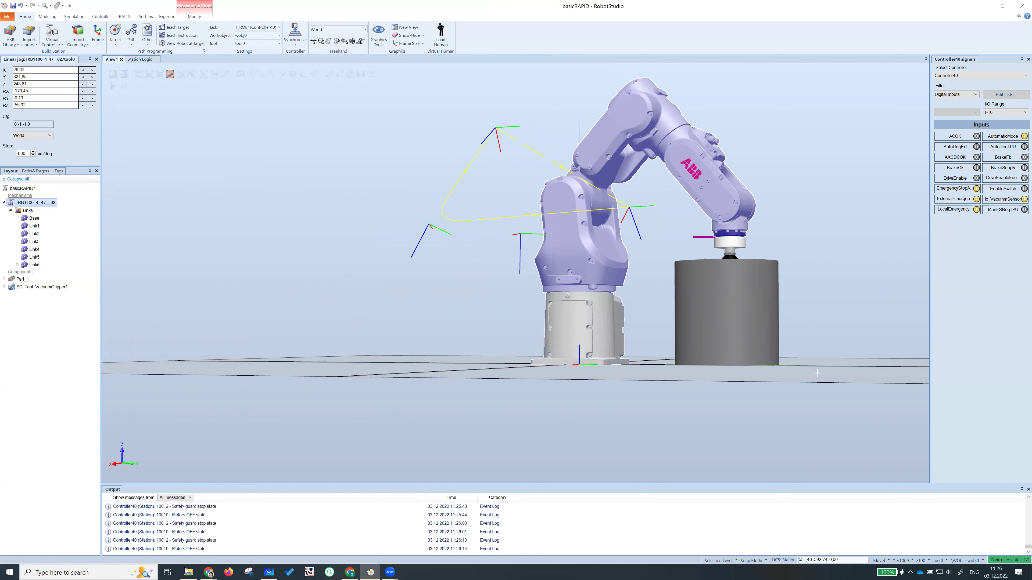
# Switch qx_VacuumGripper off under Digital Outputs, then filter back to Digital Inputs.
pyautogui.click(960, 94)
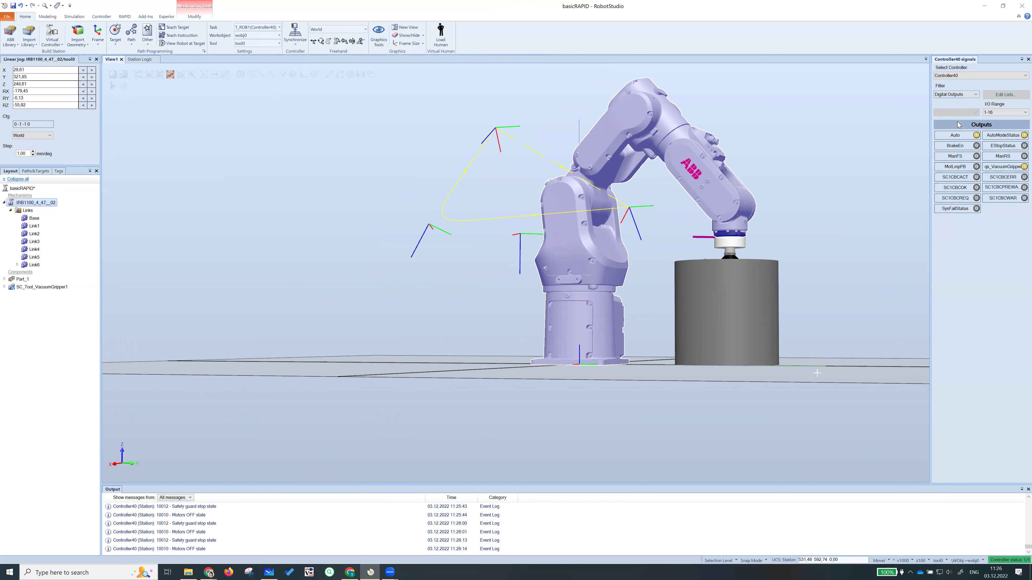
pyautogui.click(958, 122)
pyautogui.click(996, 170)
pyautogui.click(964, 96)
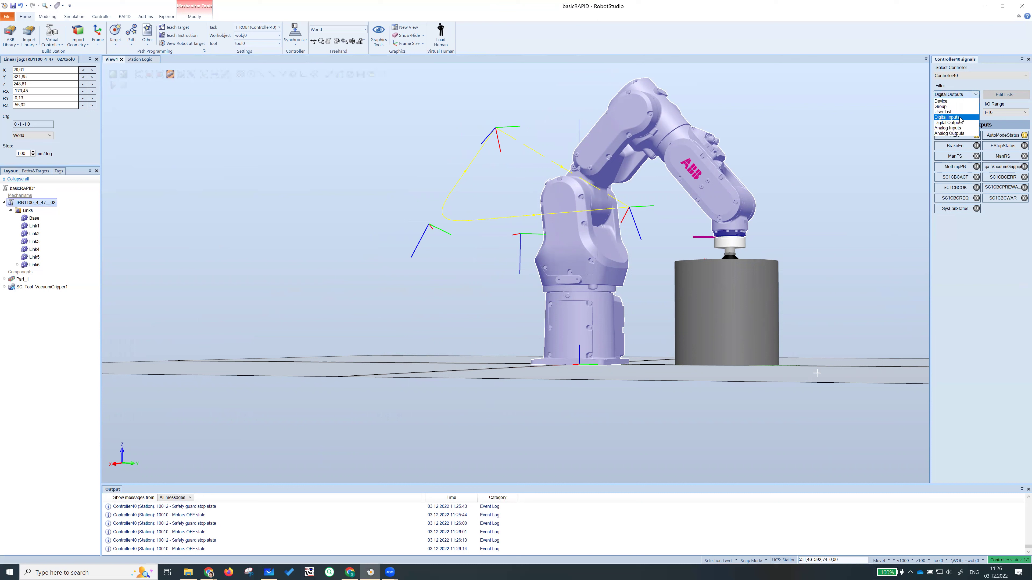
pyautogui.click(948, 117)
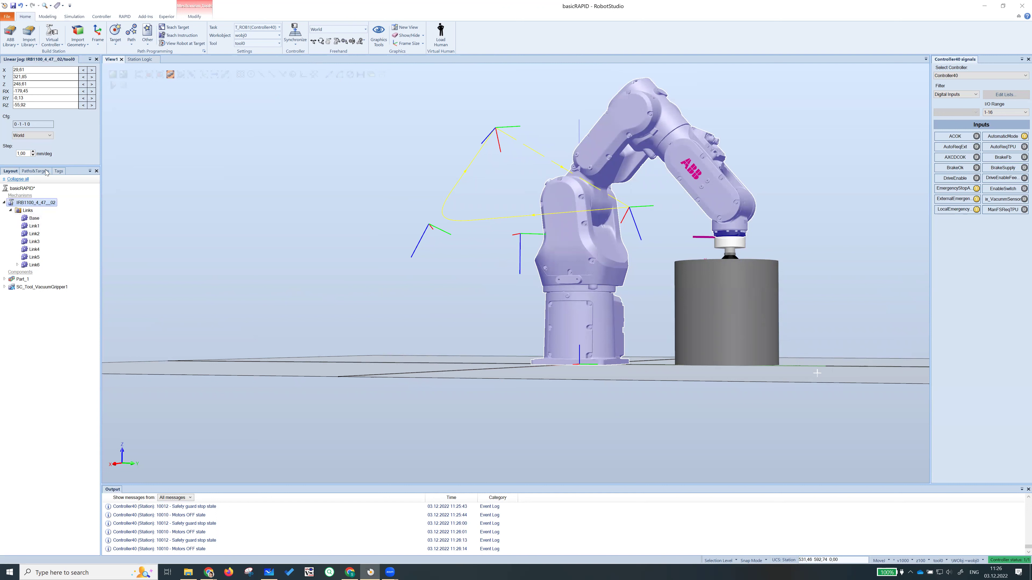
# Teach Target_50 at the place position and bring up the Inputs/Outputs PDF in Chrome.
pyautogui.click(179, 27)
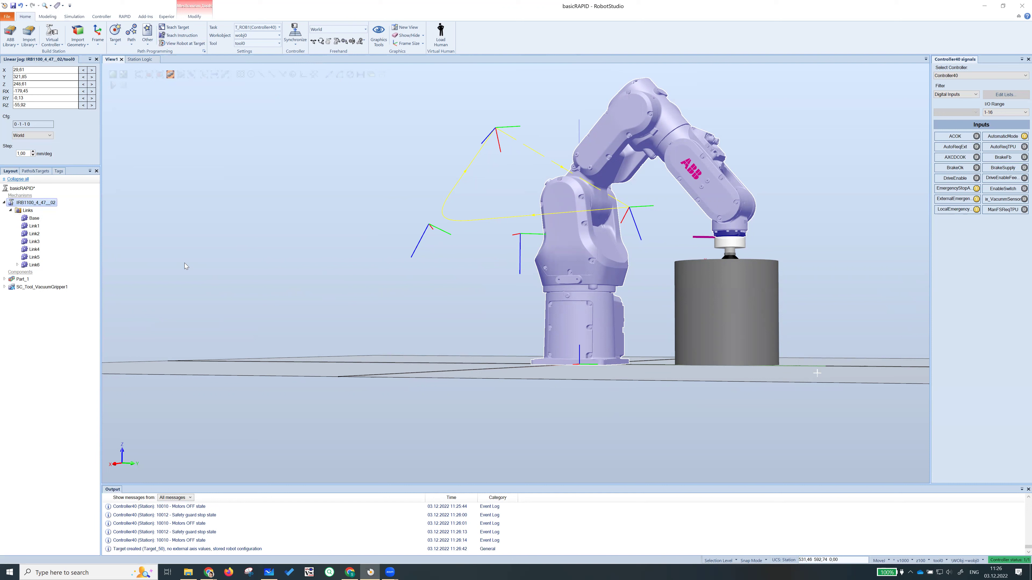
pyautogui.click(350, 572)
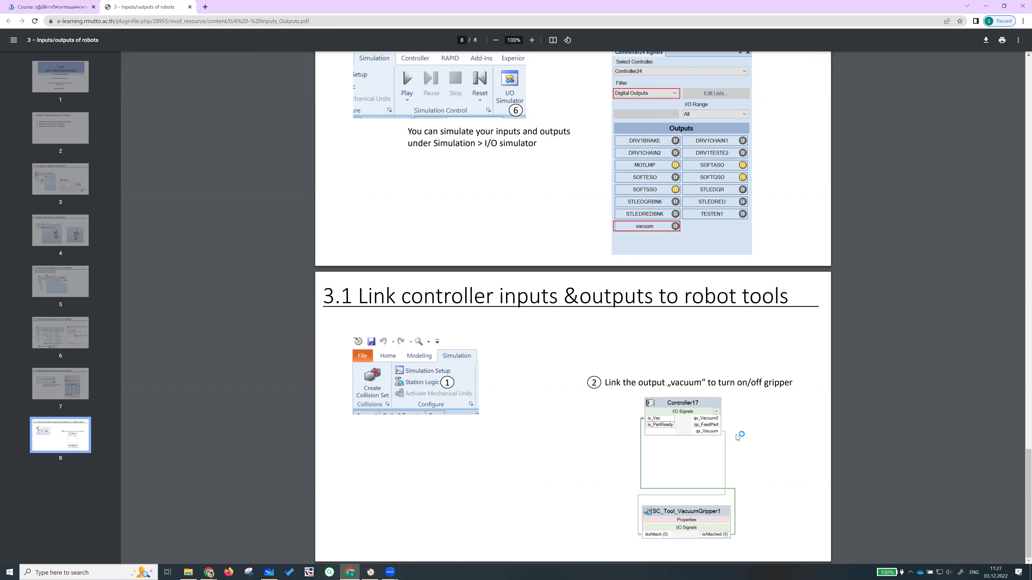
# Minimize the Chrome slides window to return to the RobotStudio station.
pyautogui.click(985, 6)
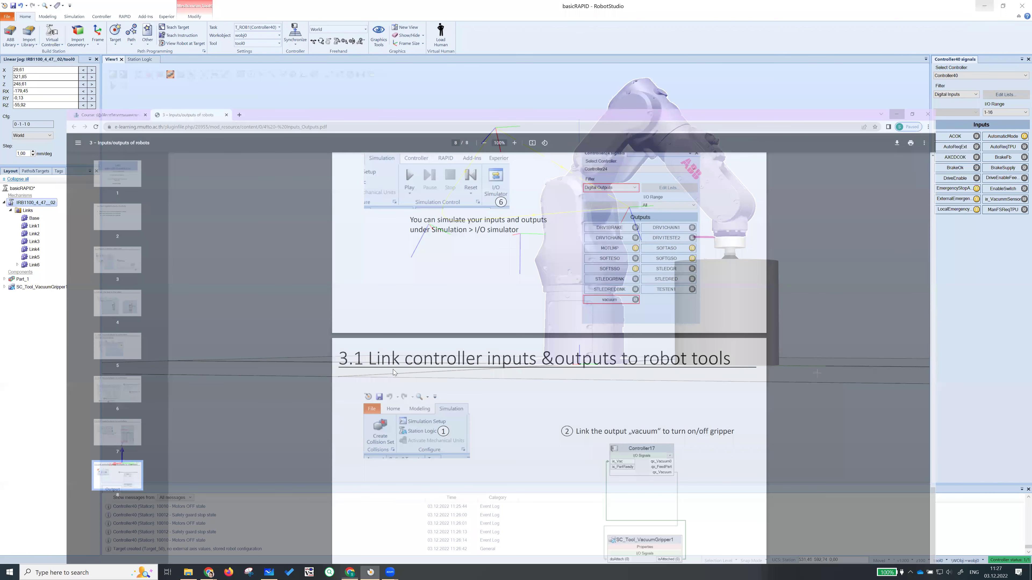